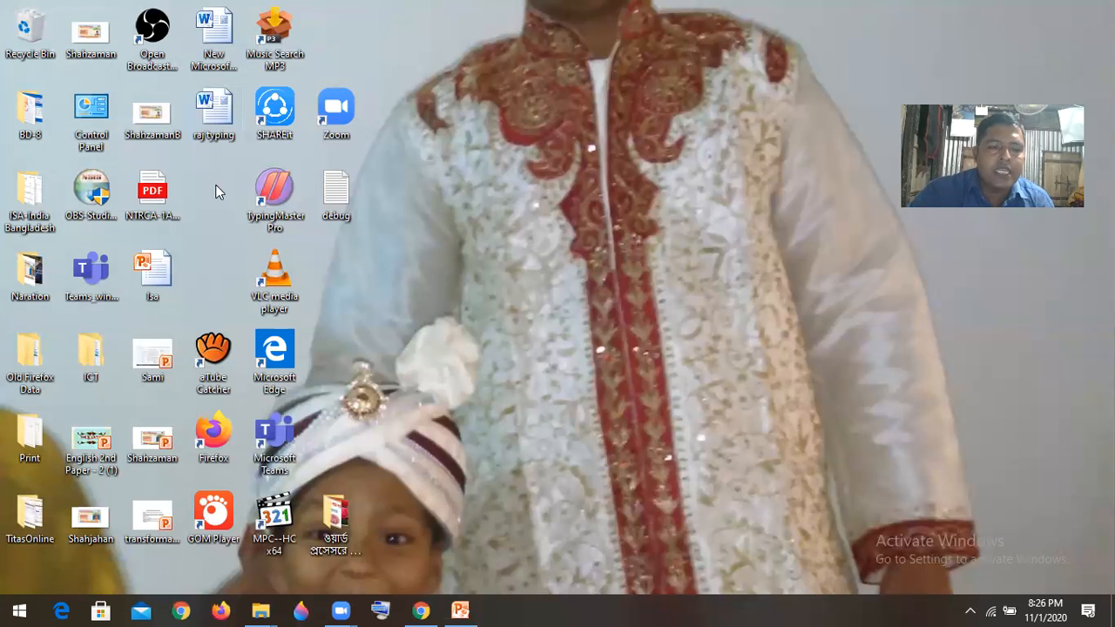
- Launch Microsoft Word 2010 from the installed Microsoft Office programs and dismiss its activation wizard
{"action": "left_click", "coordinate": [21, 608]}
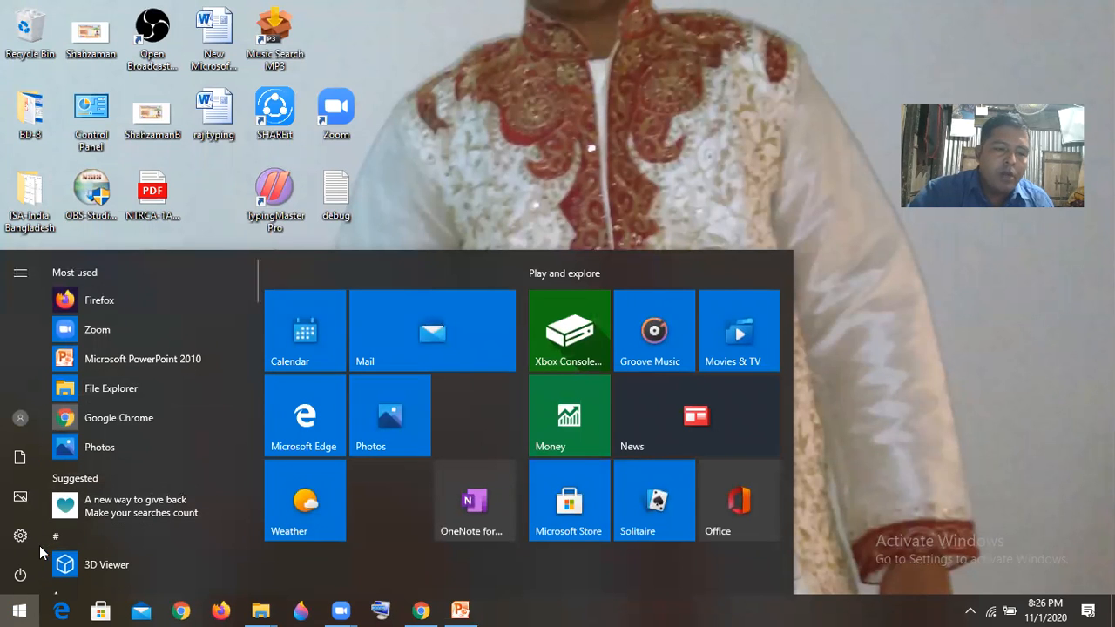
{"action": "left_click", "coordinate": [253, 348]}
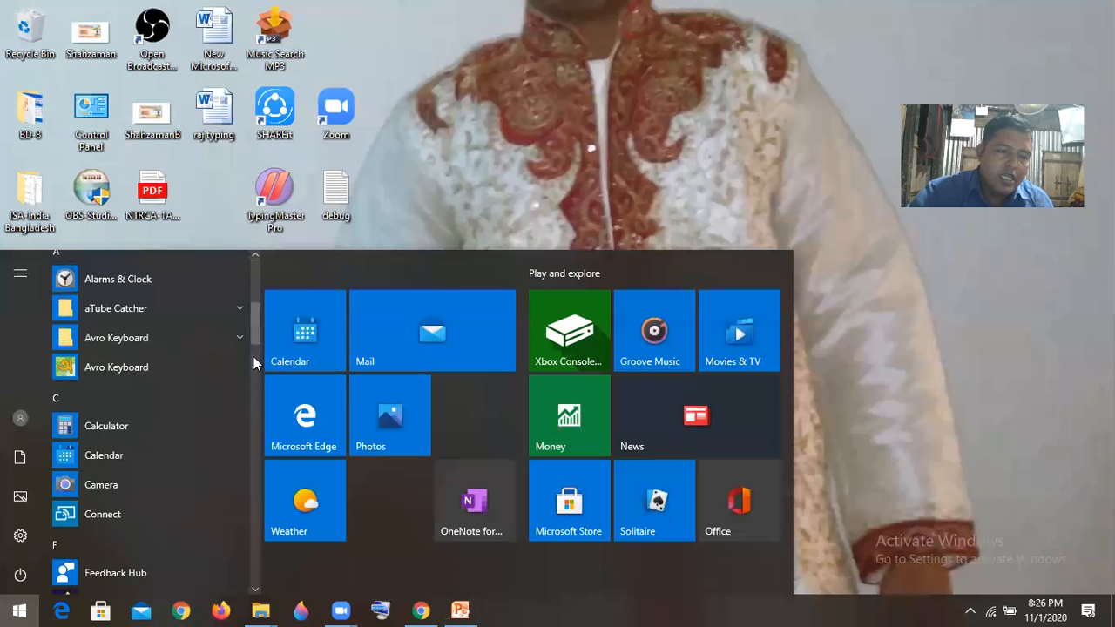
{"action": "left_click", "coordinate": [253, 413]}
{"action": "left_click", "coordinate": [253, 433]}
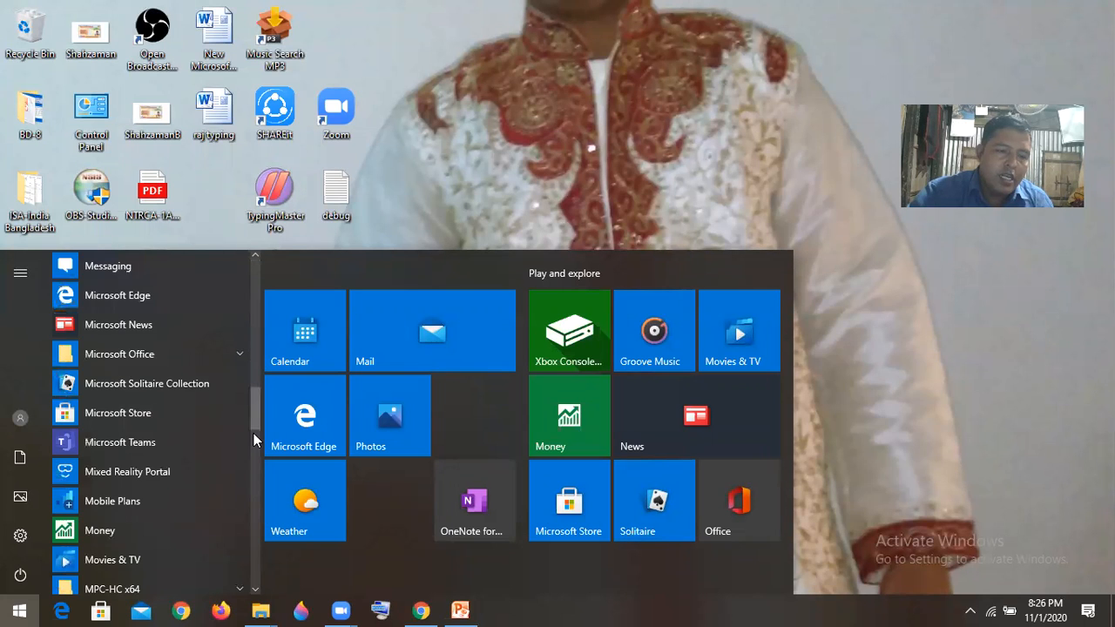
{"action": "left_click", "coordinate": [147, 357]}
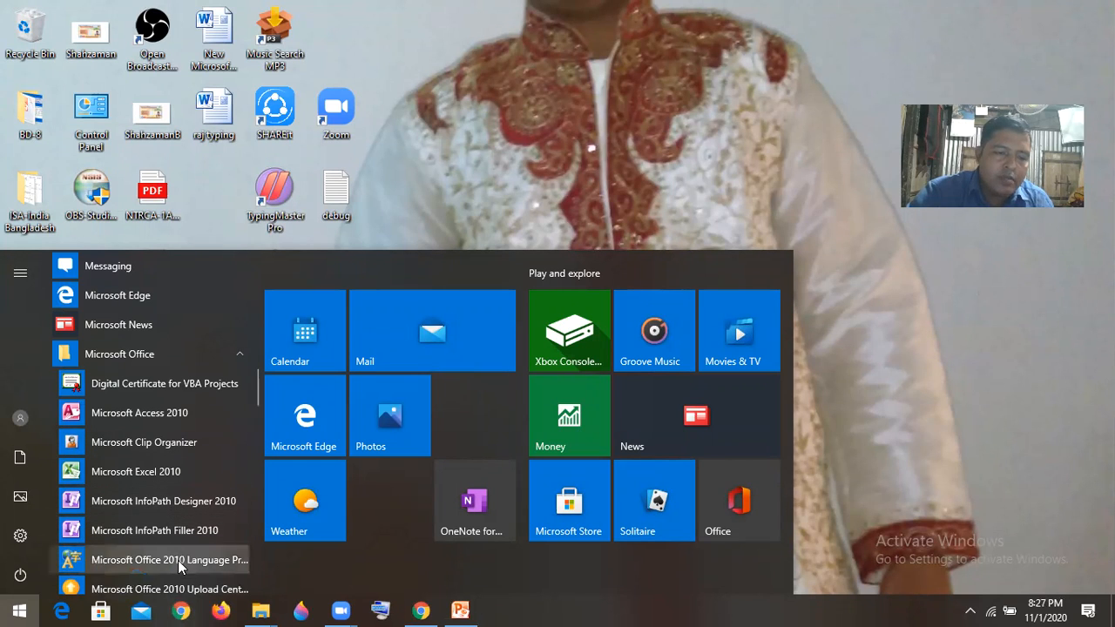
{"action": "left_click", "coordinate": [253, 578]}
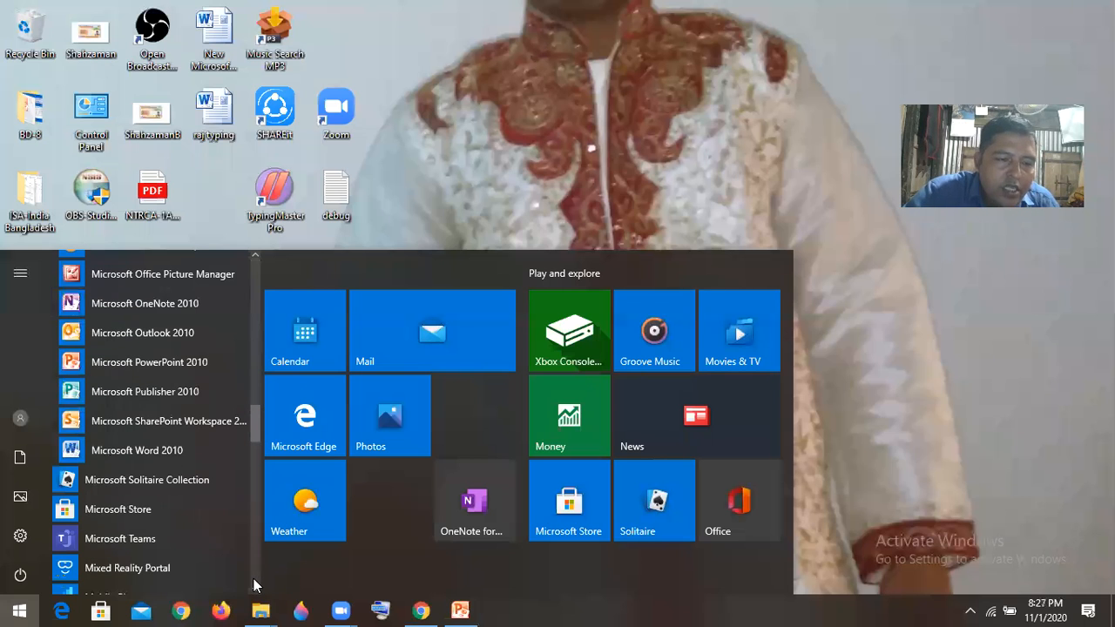
{"action": "left_click", "coordinate": [160, 455]}
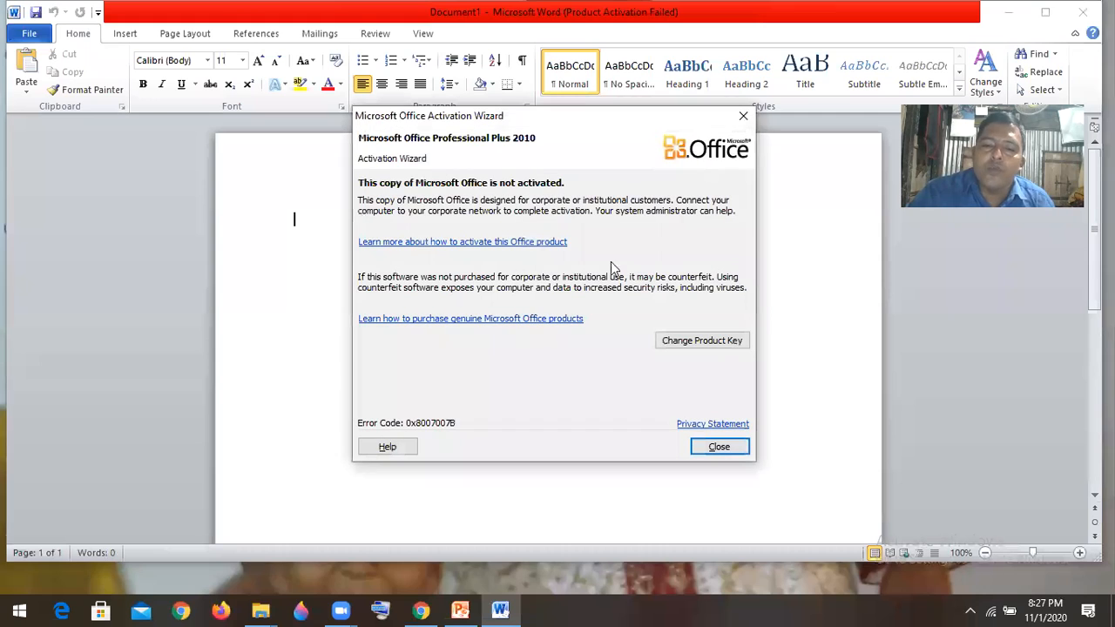
{"action": "left_click", "coordinate": [712, 451]}
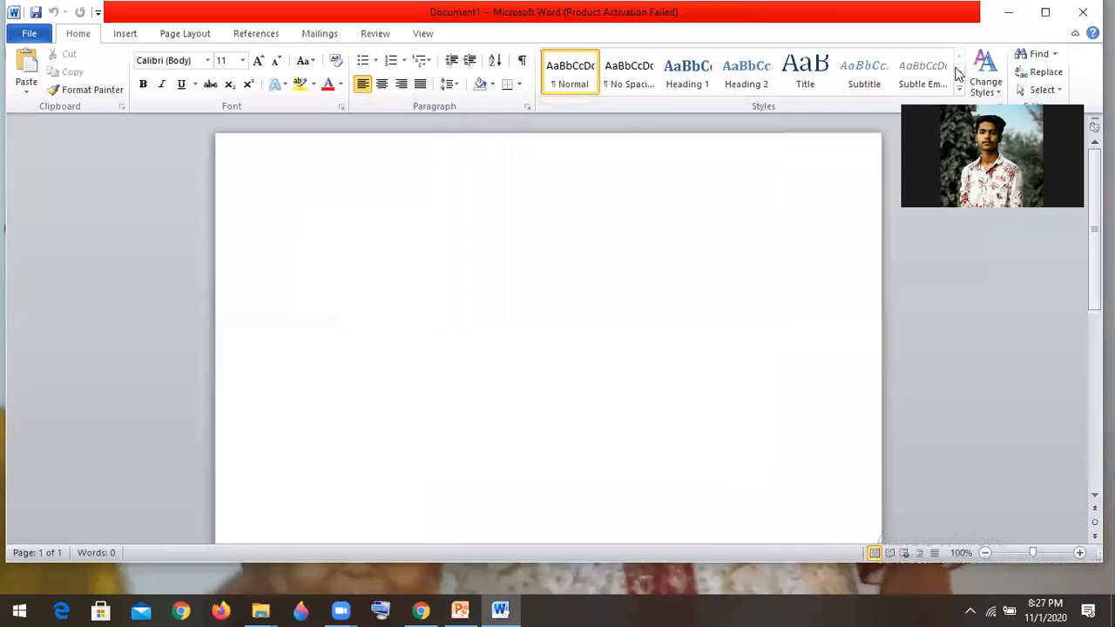
- Minimize the blank document and create a new Word document on the desktop, named with the person's first name
{"action": "left_click", "coordinate": [1006, 19]}
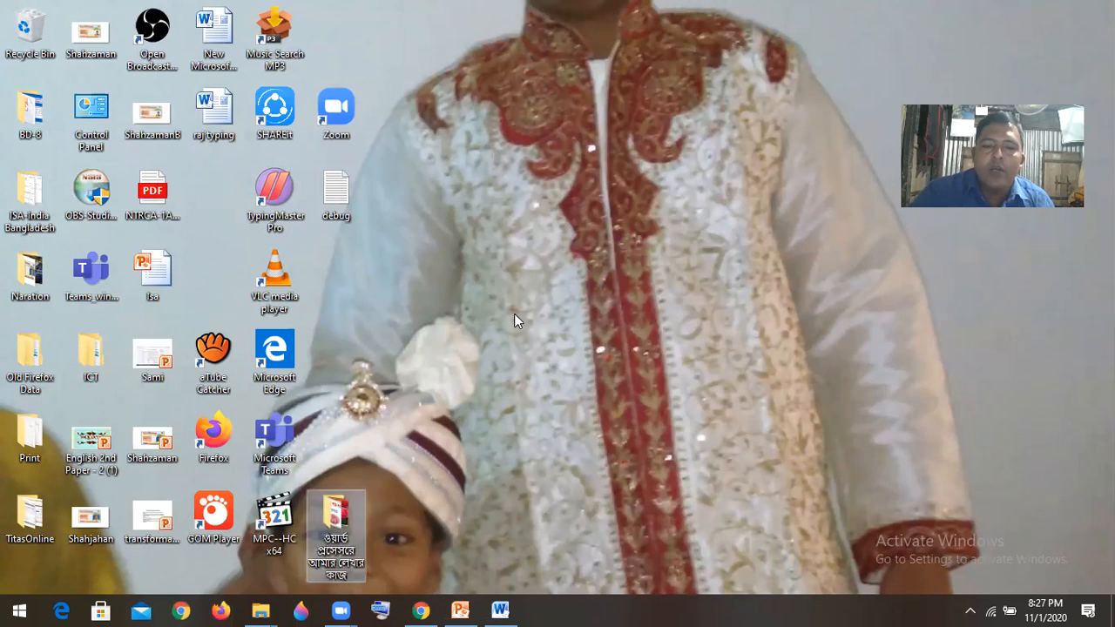
{"action": "right_click", "coordinate": [514, 315]}
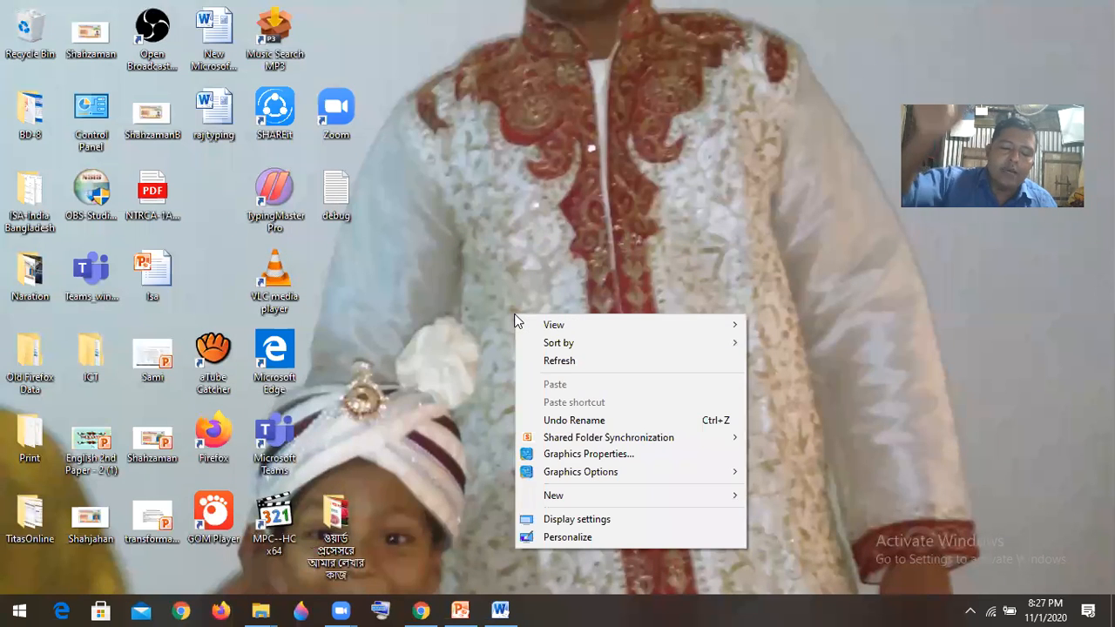
{"action": "left_click", "coordinate": [544, 228]}
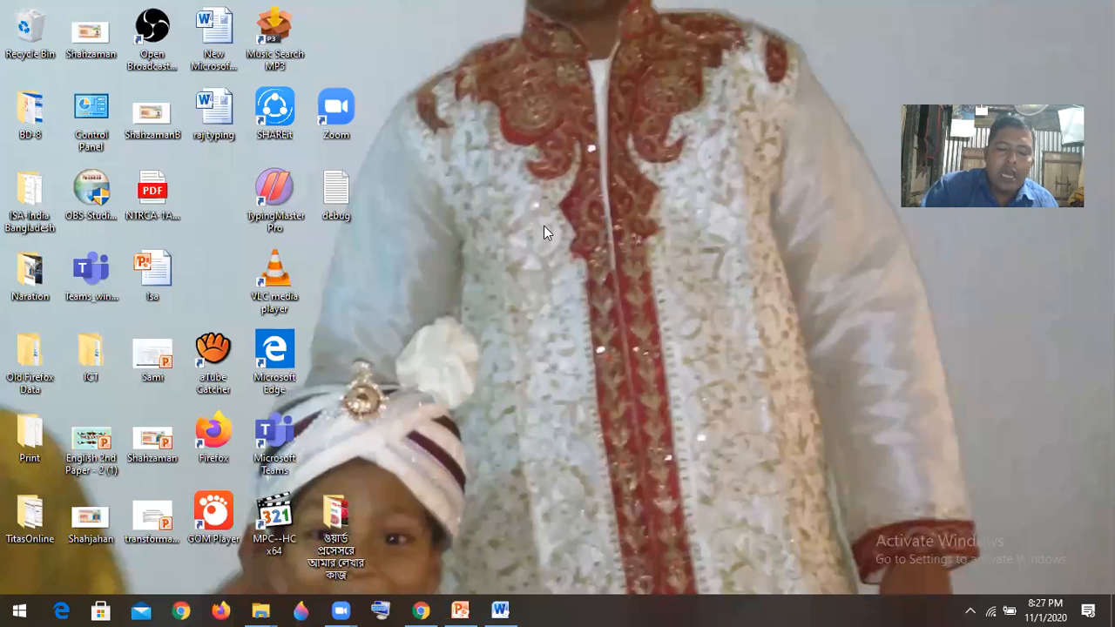
{"action": "right_click", "coordinate": [543, 227]}
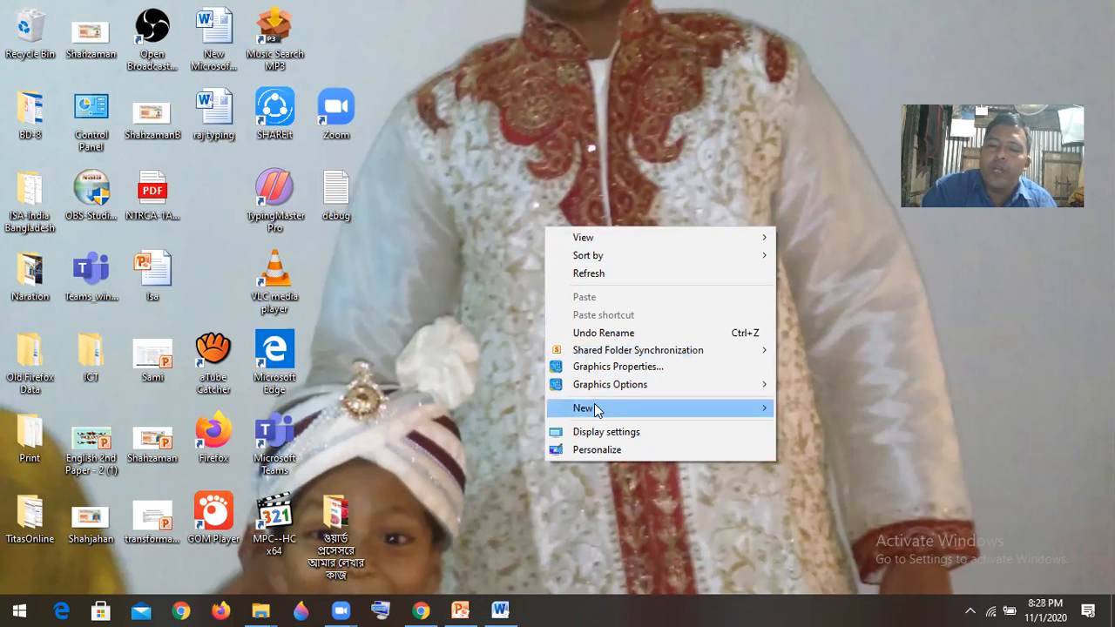
{"action": "mouse_move", "coordinate": [598, 410]}
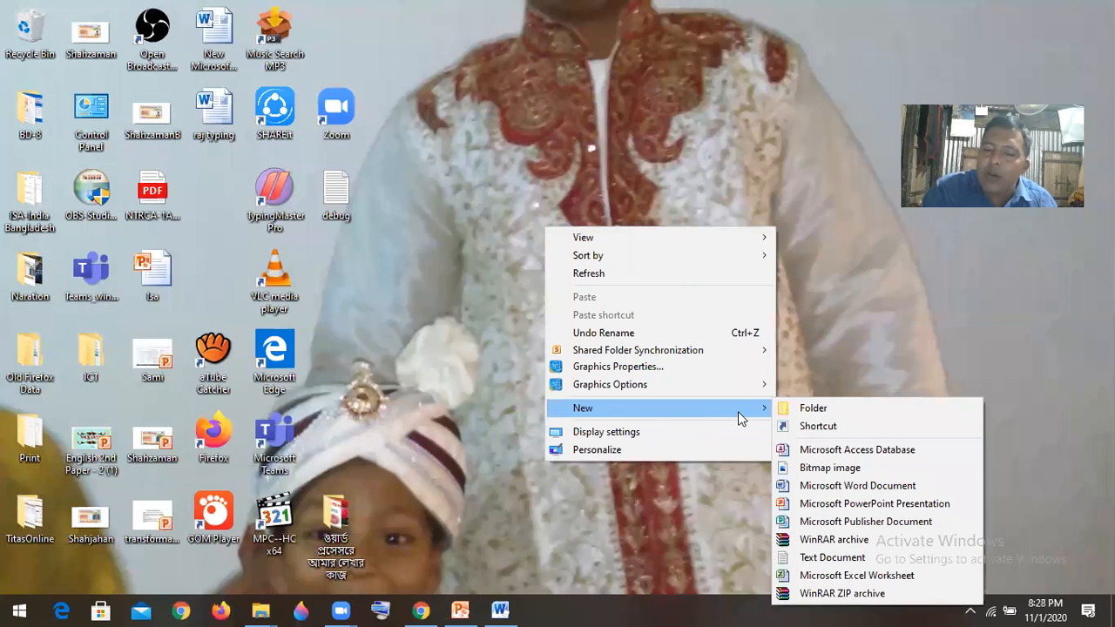
{"action": "left_click", "coordinate": [843, 487]}
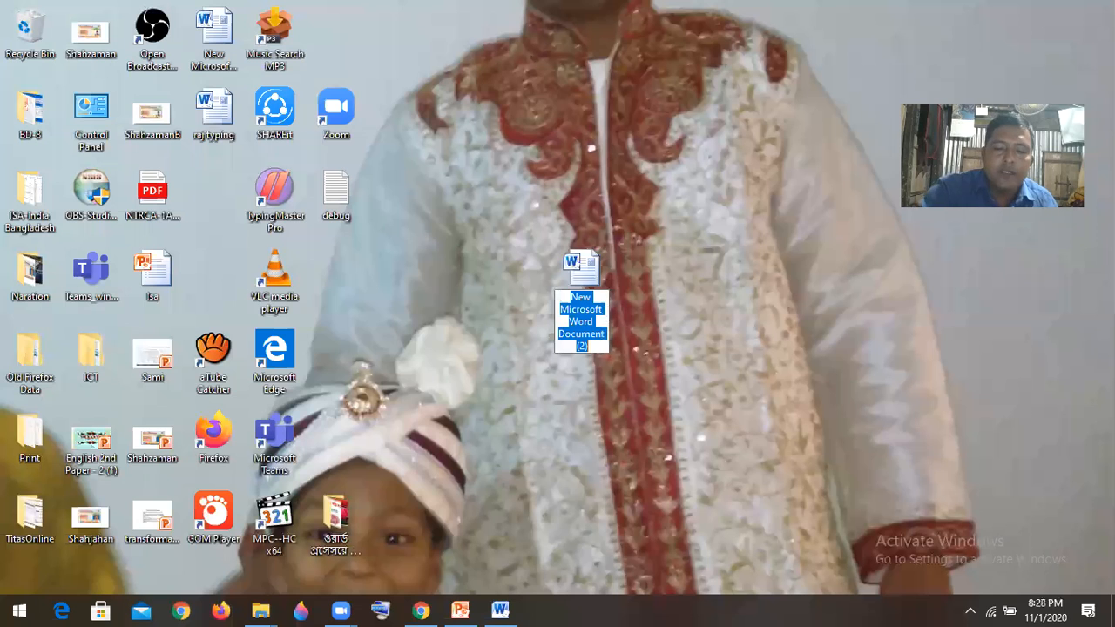
{"action": "type", "text": "Jannat"}
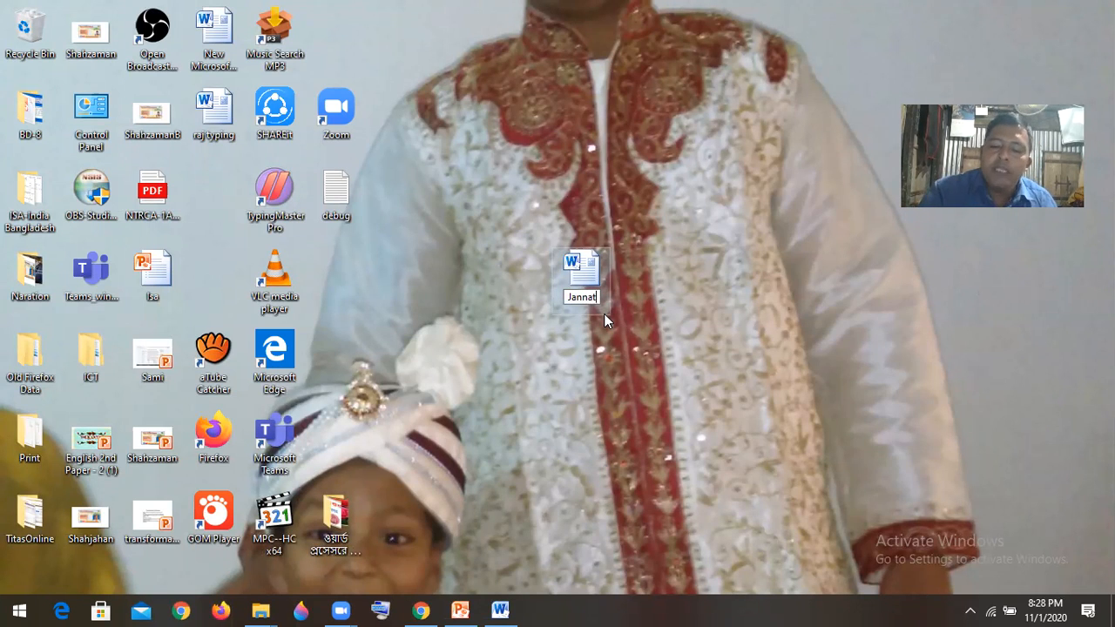
{"action": "key", "text": "Return"}
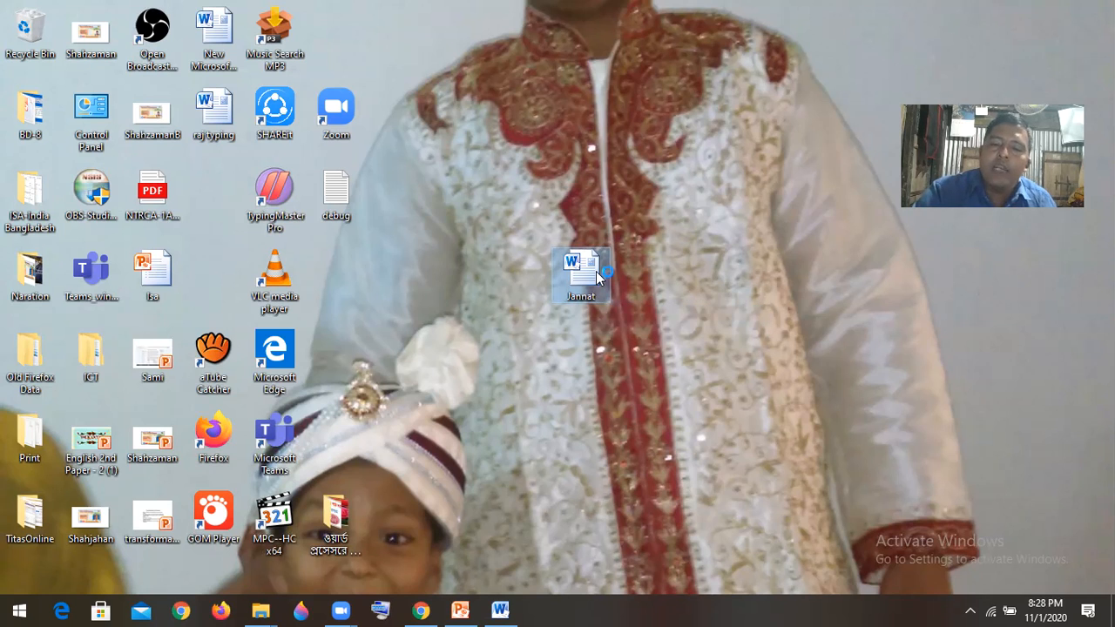
- Open the new desktop document and set its font to Times New Roman, size 18
{"action": "double_click", "coordinate": [595, 271]}
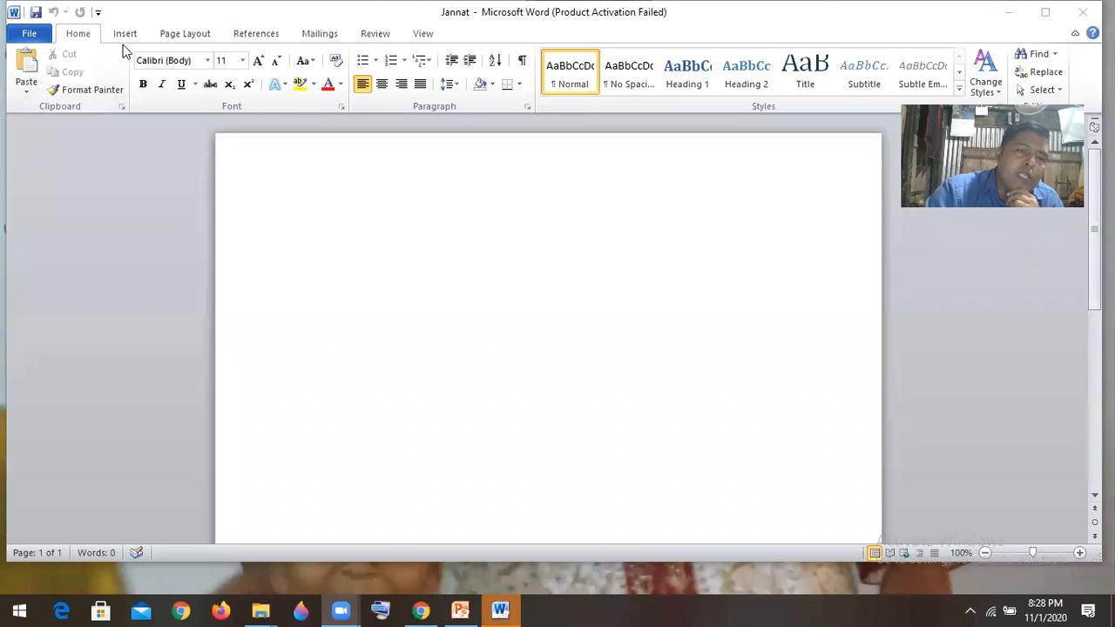
{"action": "left_click", "coordinate": [185, 58]}
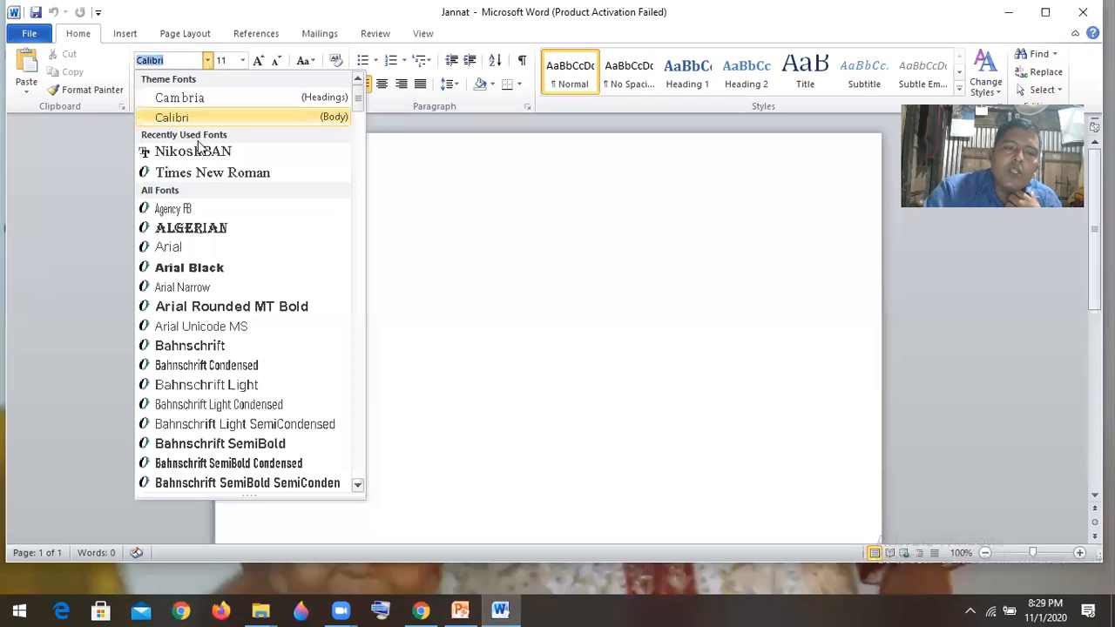
{"action": "left_click", "coordinate": [233, 180]}
{"action": "left_click", "coordinate": [242, 61]}
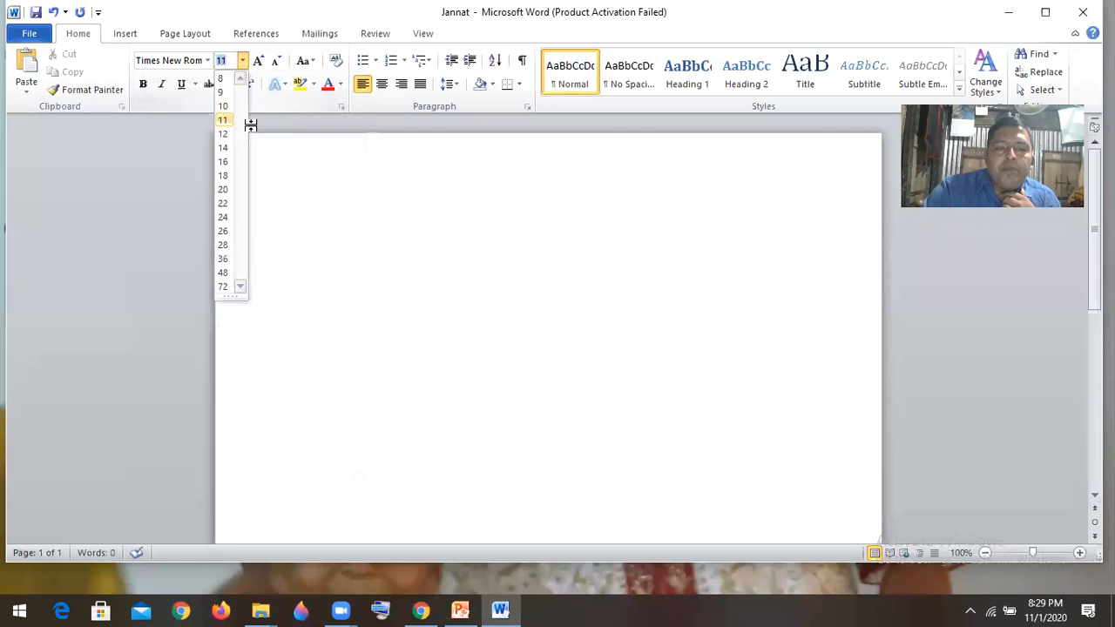
{"action": "left_click", "coordinate": [224, 178]}
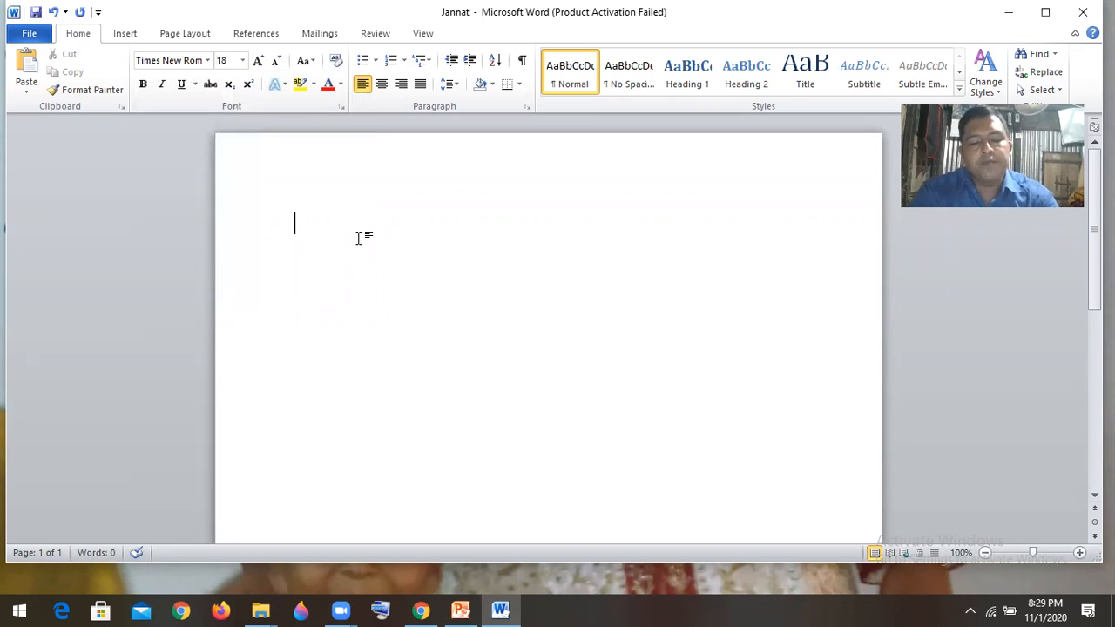
{"action": "type", "text": "My"}
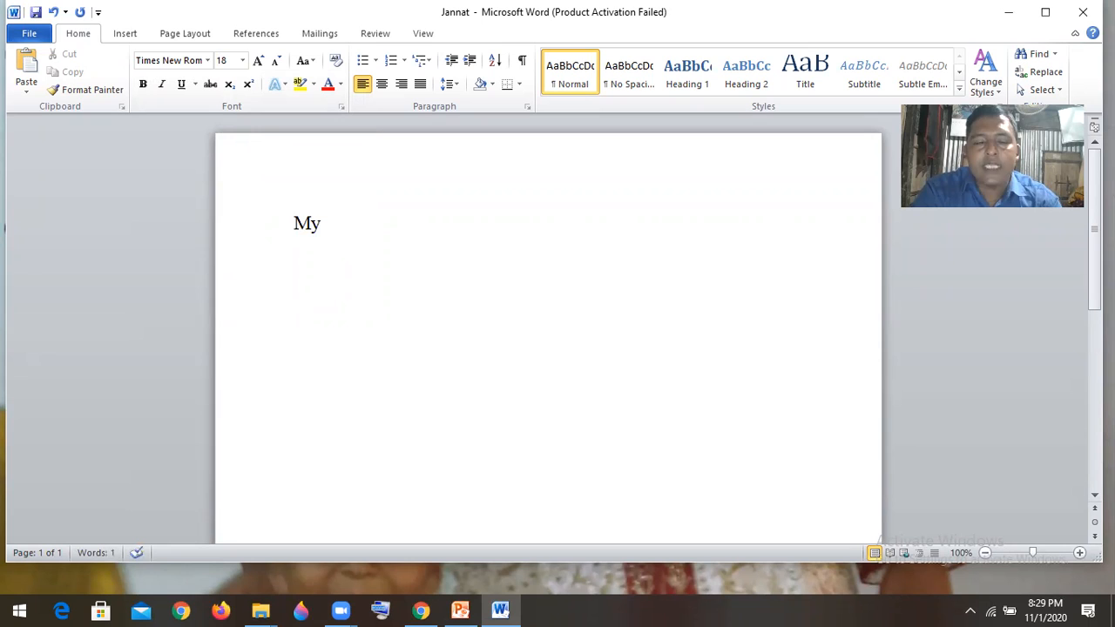
{"action": "key", "text": "BackSpace"}
{"action": "key", "text": "BackSpace"}
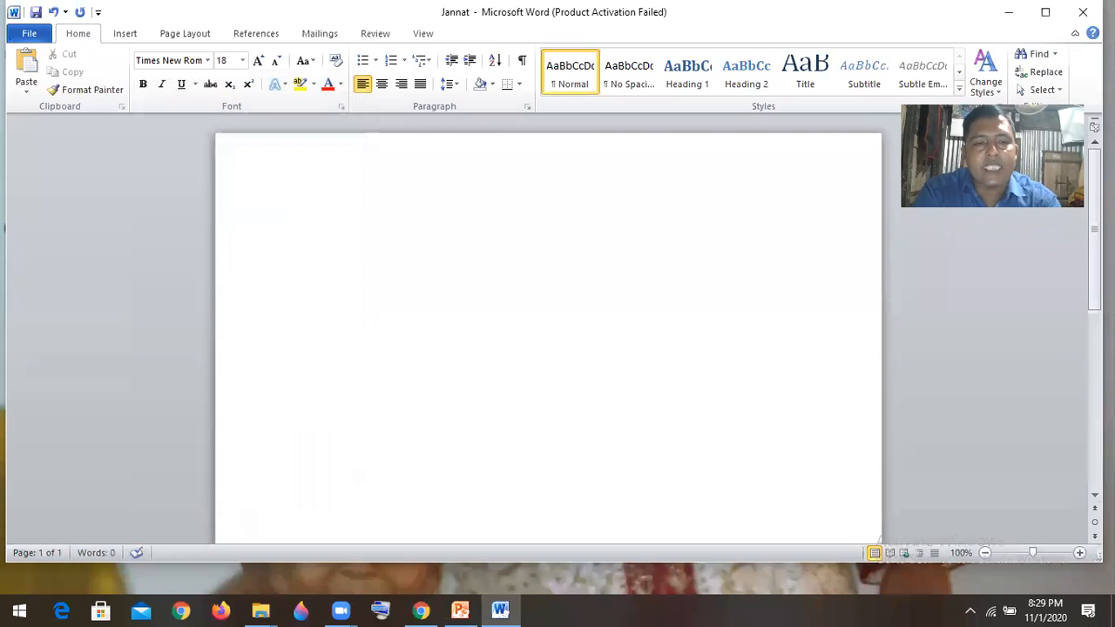
{"action": "type", "text": "S"}
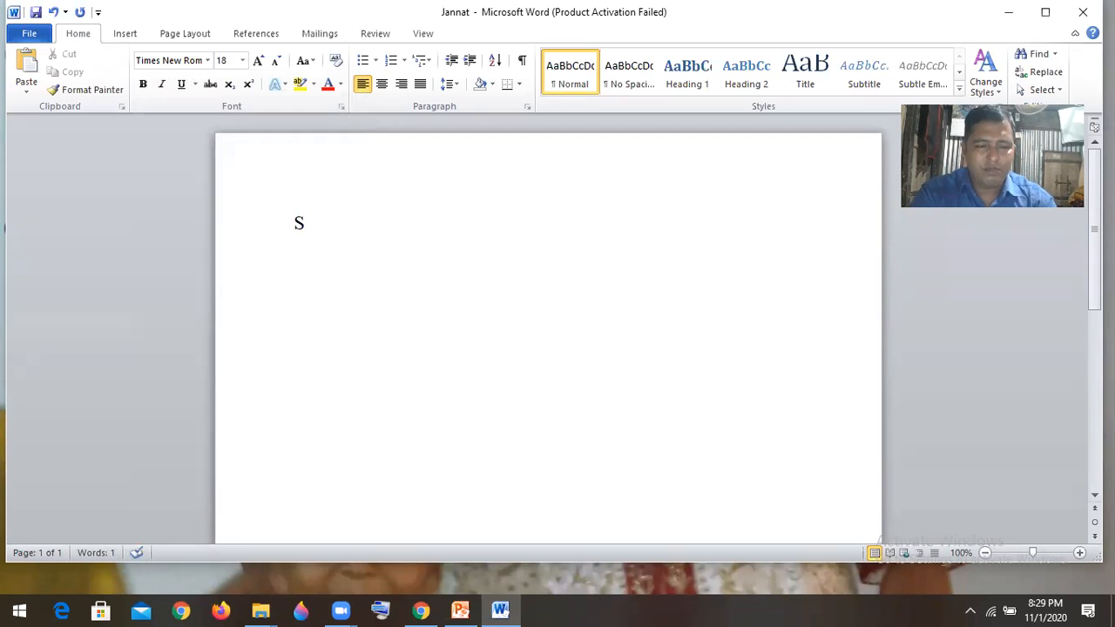
{"action": "key", "text": "BackSpace"}
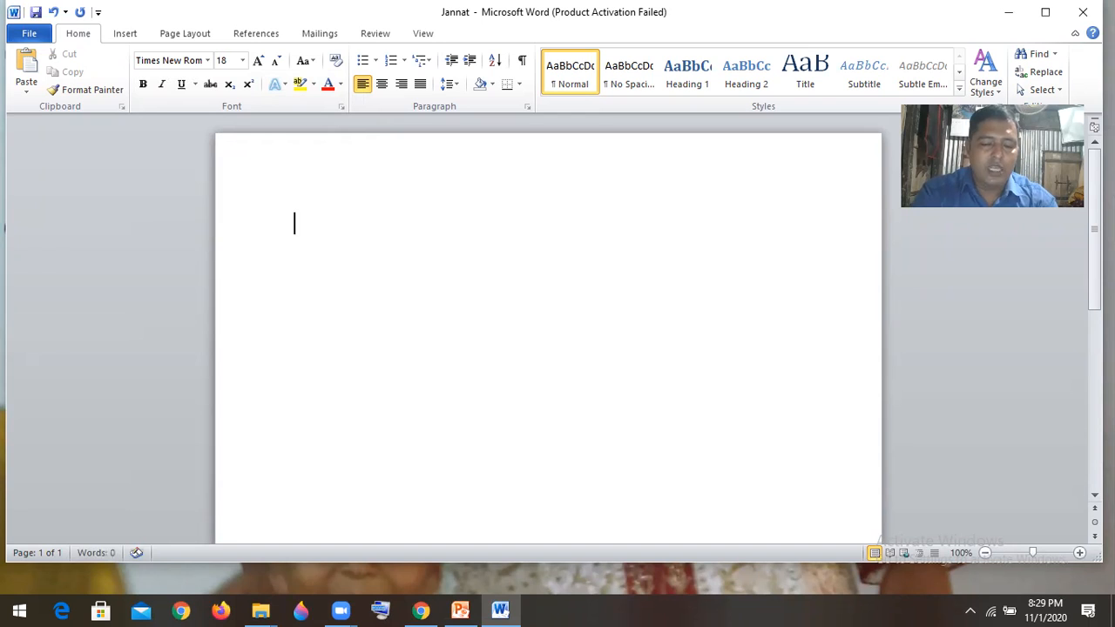
- Write a sentence in the document: "My name is" followed by the person's first name and a full stop
{"action": "type", "text": "M"}
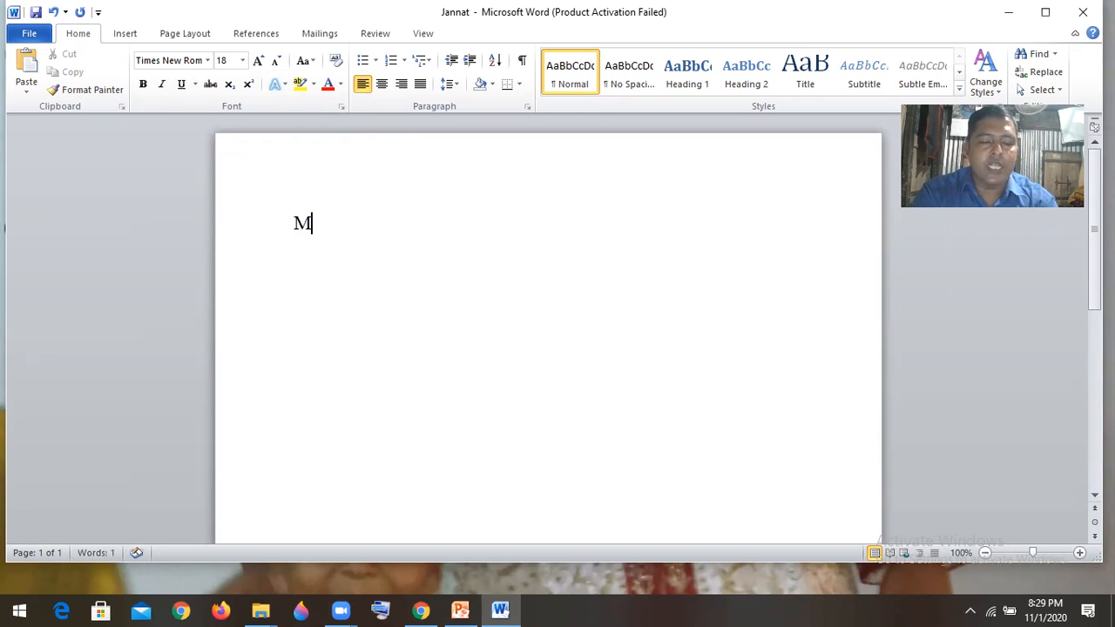
{"action": "type", "text": "y n"}
{"action": "type", "text": "me is "}
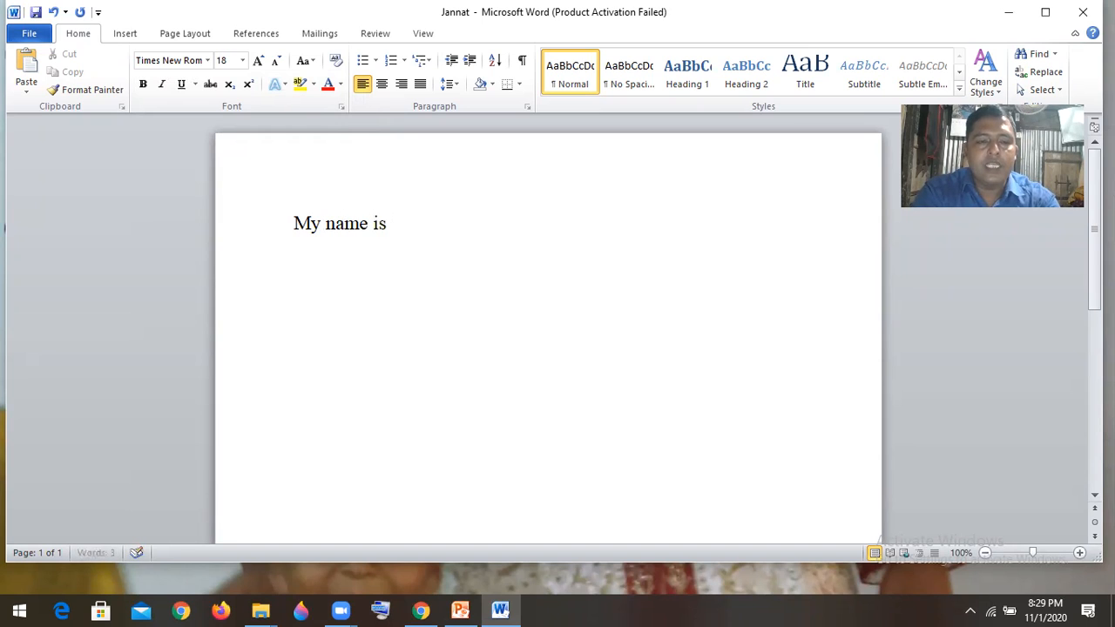
{"action": "type", "text": "J"}
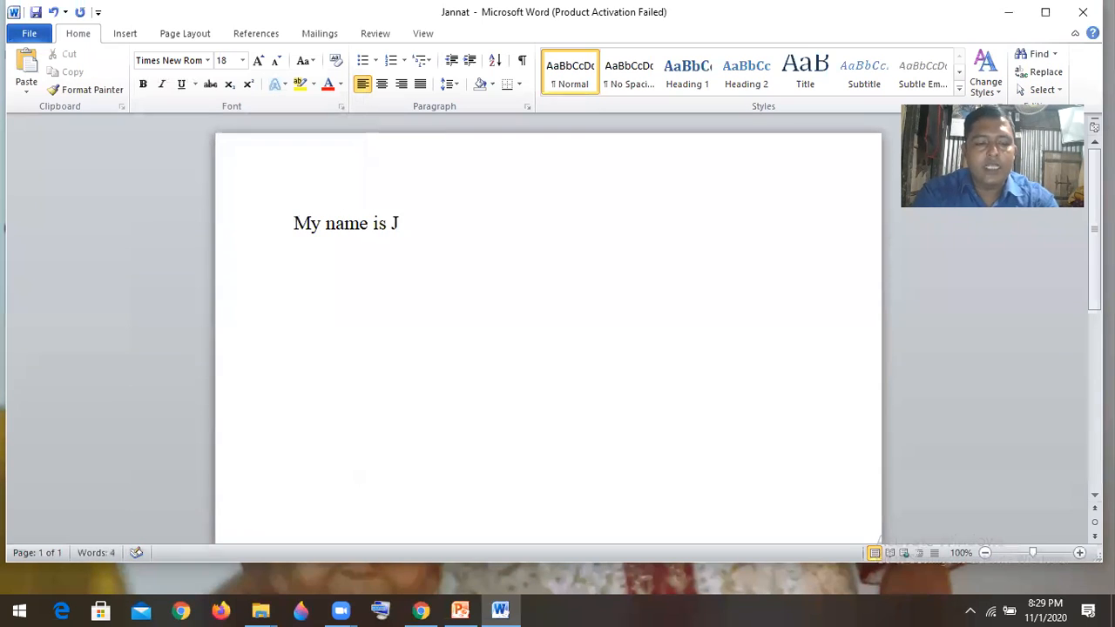
{"action": "type", "text": "anna"}
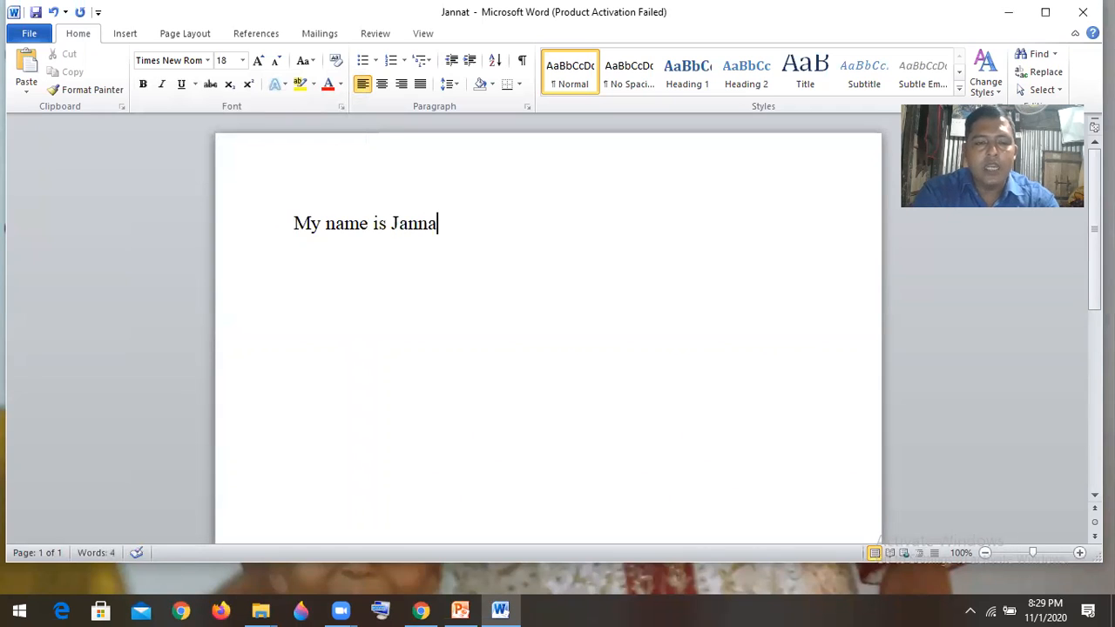
{"action": "type", "text": "t."}
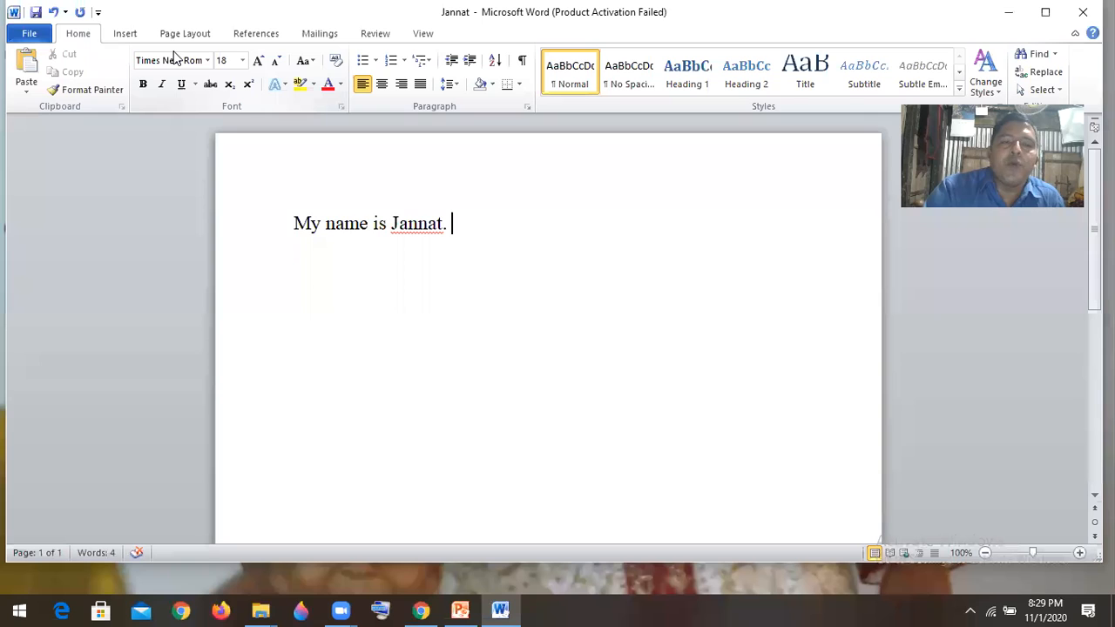
{"action": "left_click", "coordinate": [419, 225]}
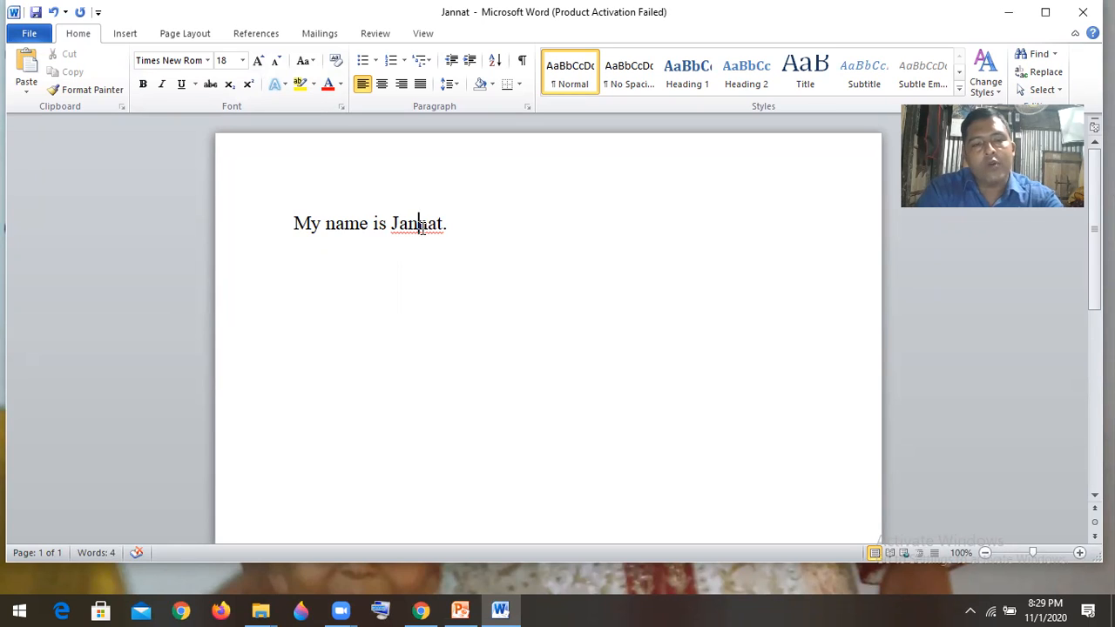
{"action": "triple_click", "coordinate": [419, 224]}
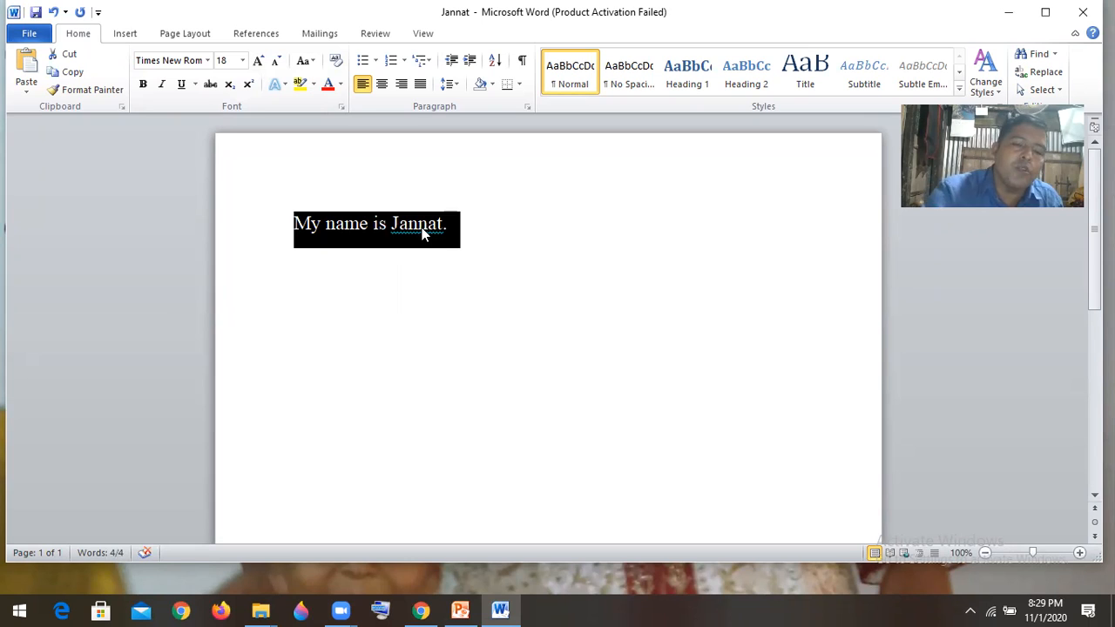
{"action": "left_click", "coordinate": [477, 221]}
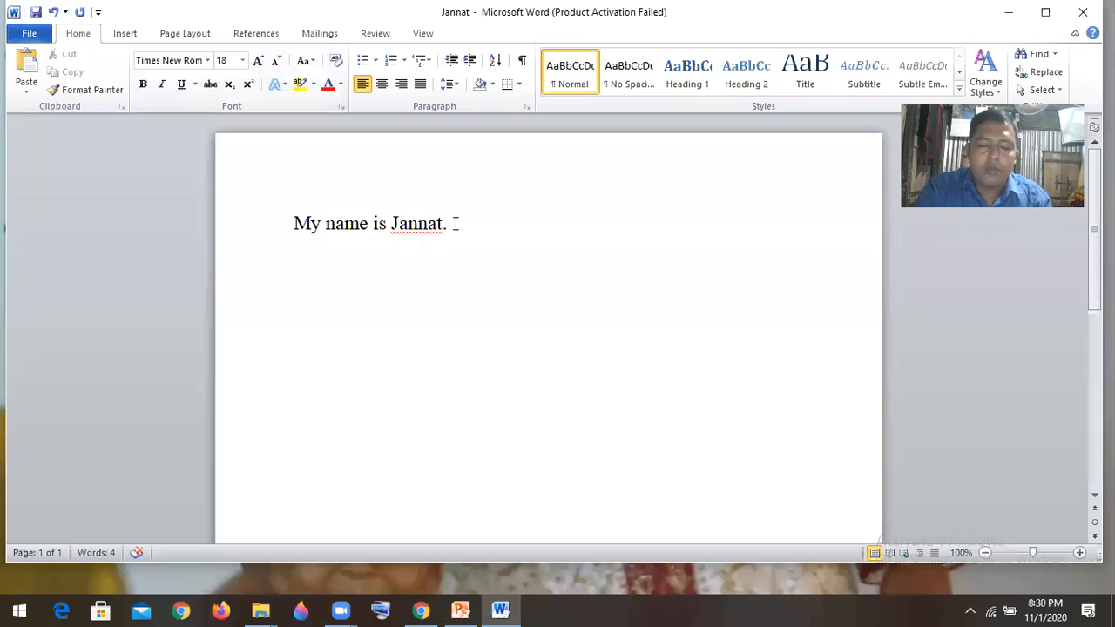
- Change the font color of the whole sentence to the purple theme color
{"action": "left_click_drag", "start_coordinate": [452, 223], "coordinate": [288, 240]}
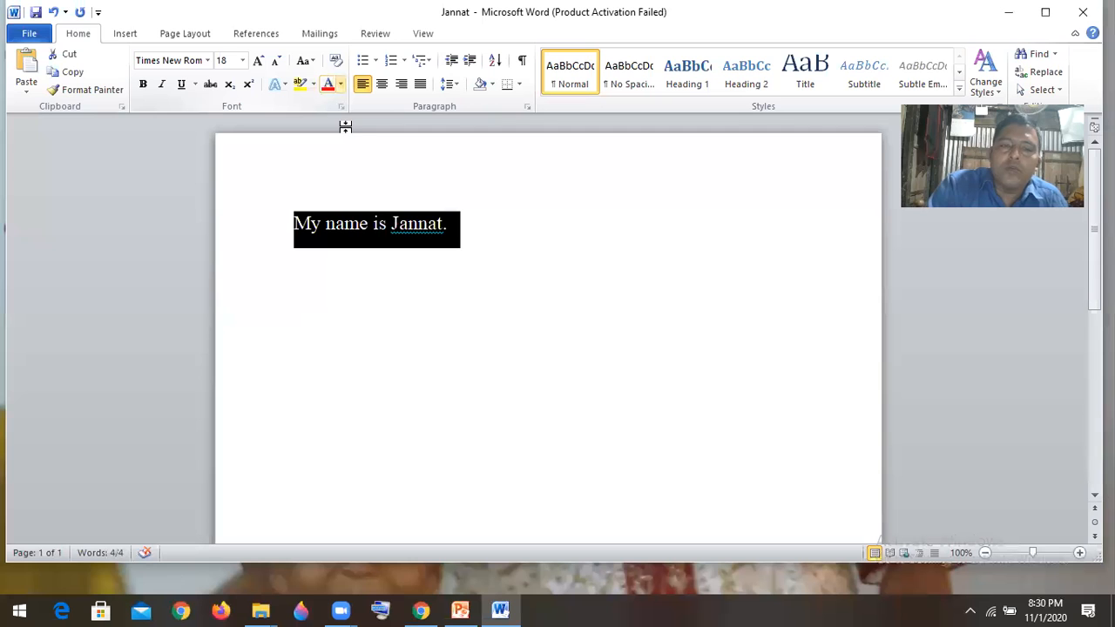
{"action": "left_click", "coordinate": [341, 84]}
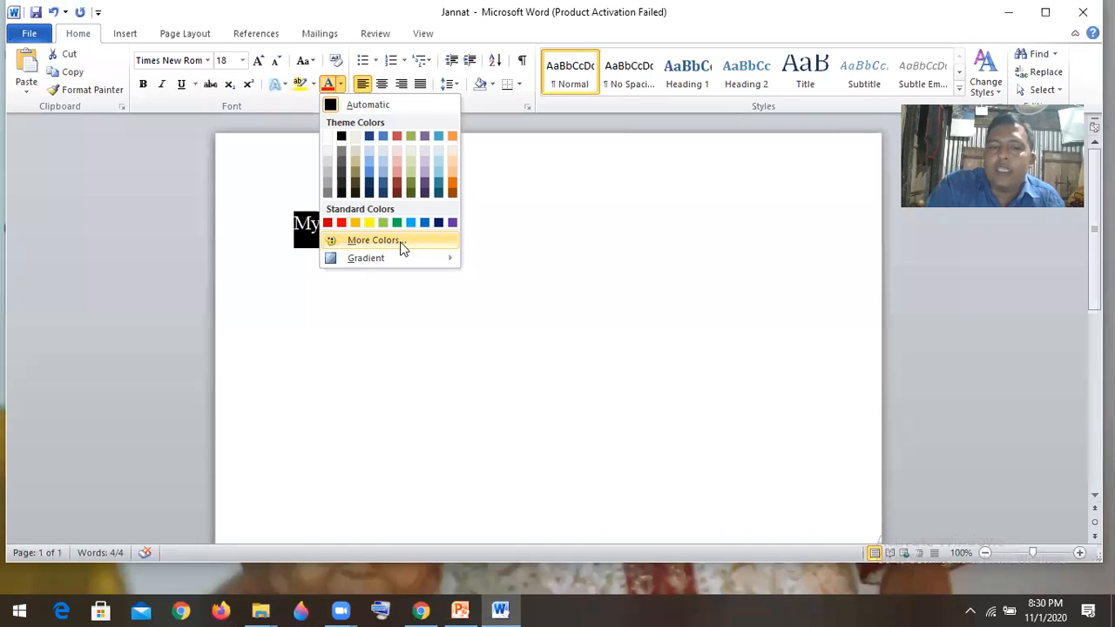
{"action": "left_click", "coordinate": [426, 139]}
{"action": "left_click", "coordinate": [505, 235]}
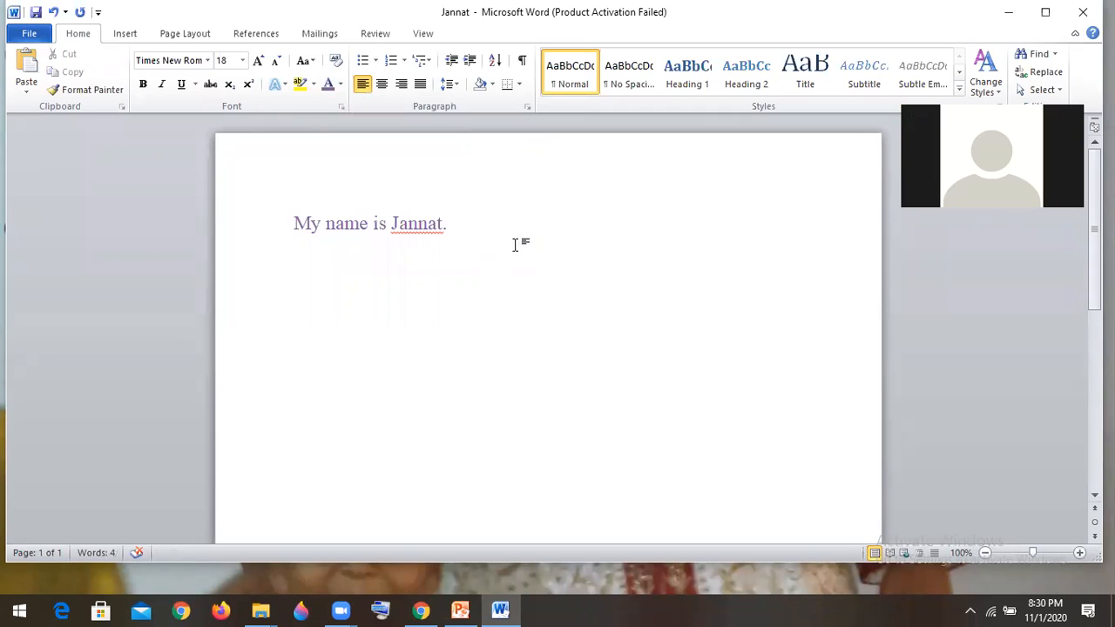
- Apply a gradient from the dark variations to the font color of the whole sentence
{"action": "left_click_drag", "start_coordinate": [453, 225], "coordinate": [293, 224]}
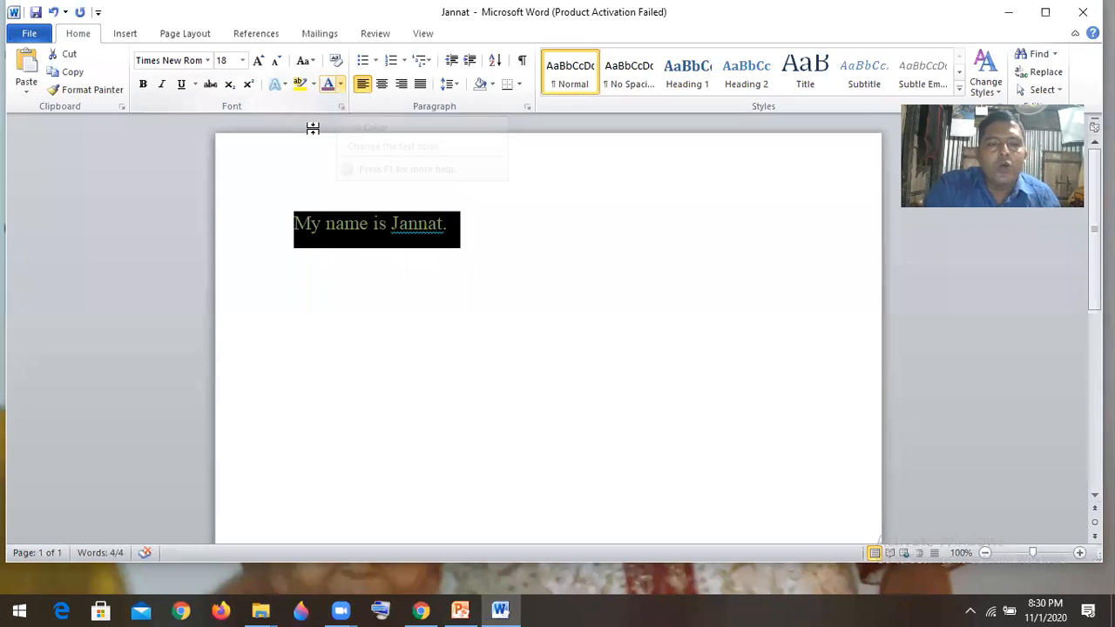
{"action": "left_click", "coordinate": [341, 83]}
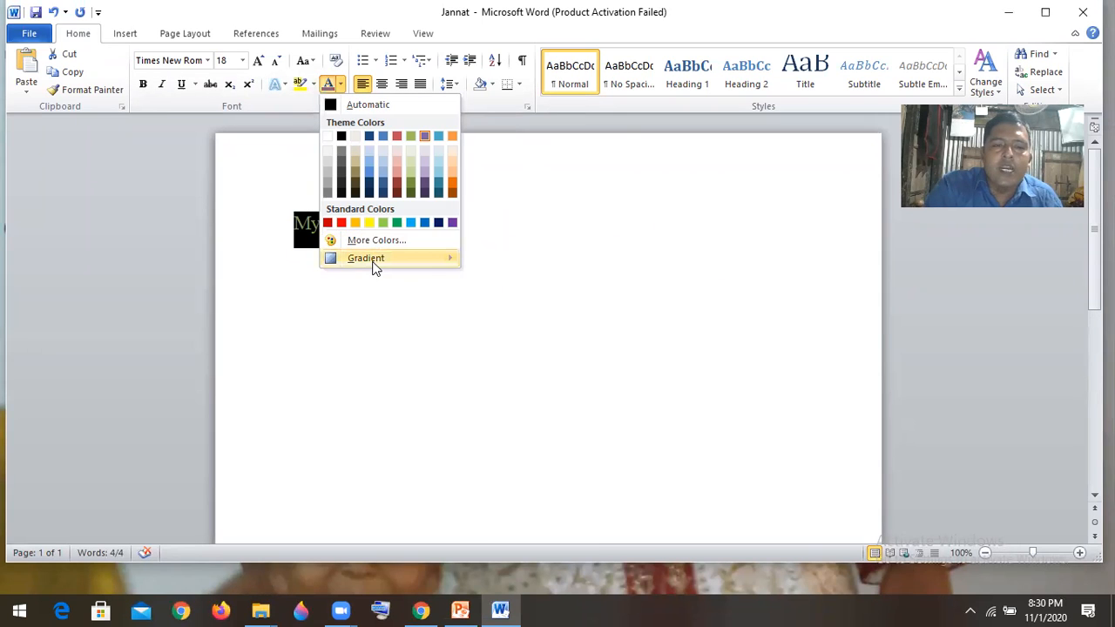
{"action": "mouse_move", "coordinate": [375, 267]}
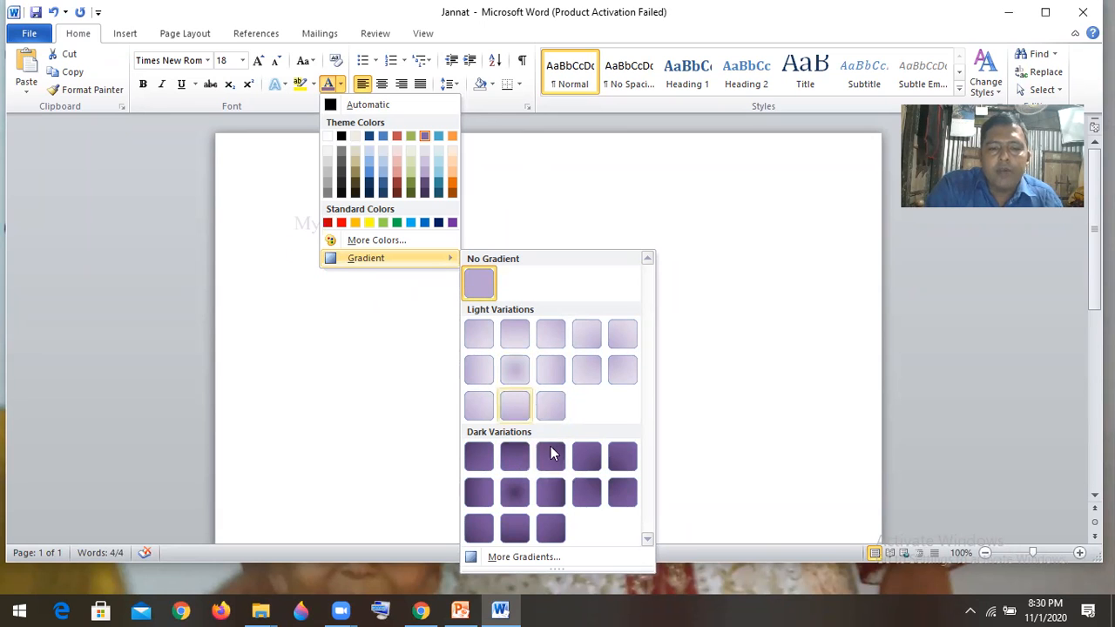
{"action": "left_click", "coordinate": [557, 467]}
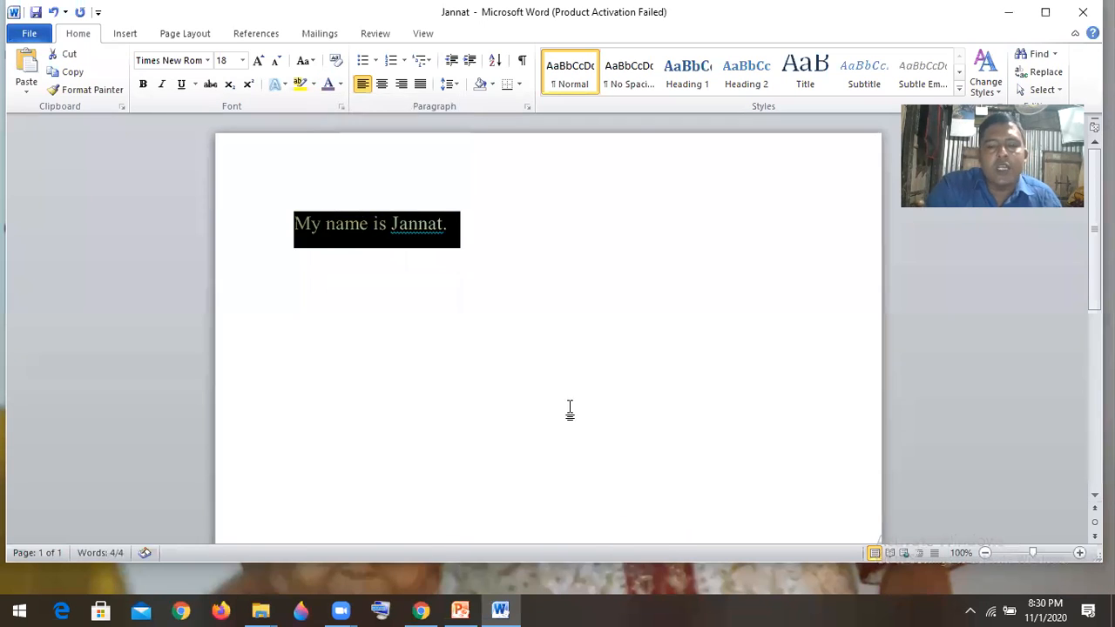
{"action": "left_click", "coordinate": [569, 410]}
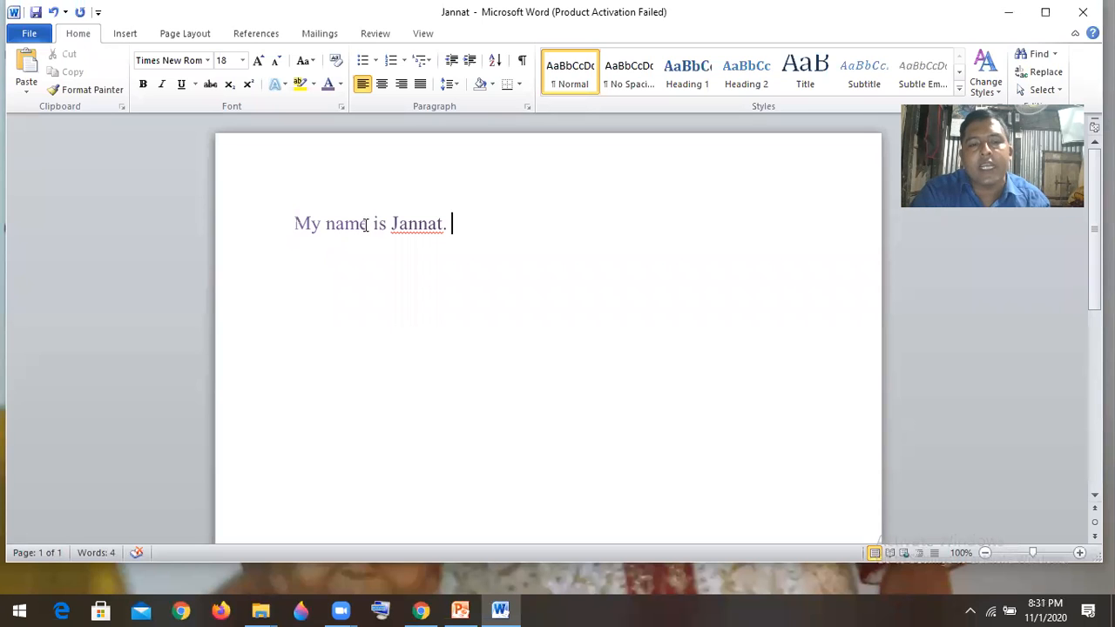
- Make the word "name" in the sentence bold
{"action": "left_click_drag", "start_coordinate": [367, 223], "coordinate": [326, 224]}
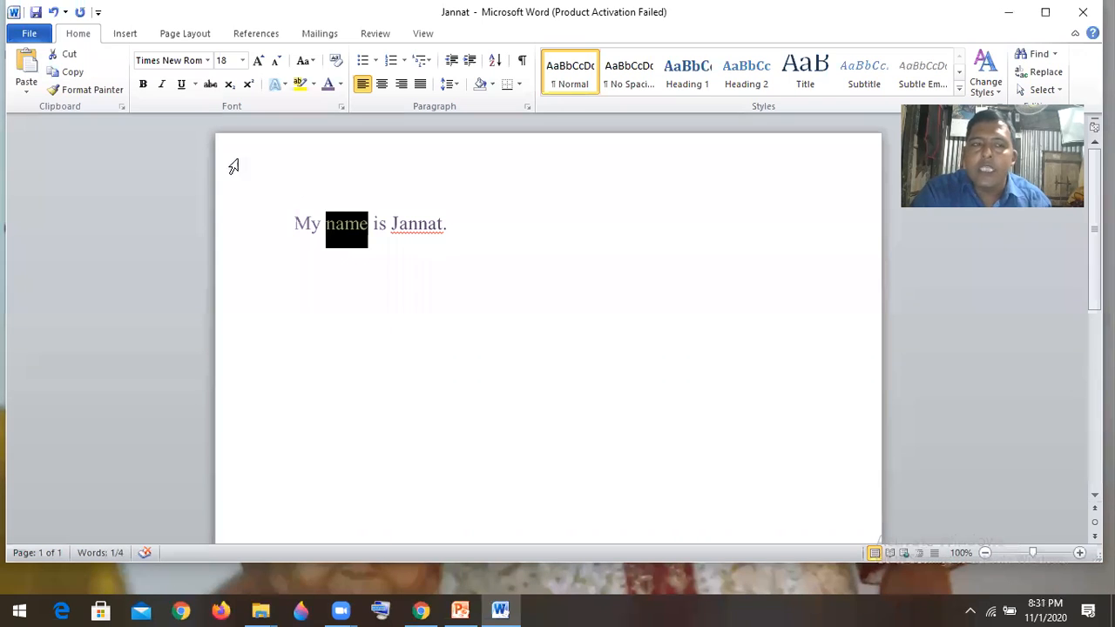
{"action": "left_click", "coordinate": [144, 87]}
{"action": "left_click", "coordinate": [508, 217]}
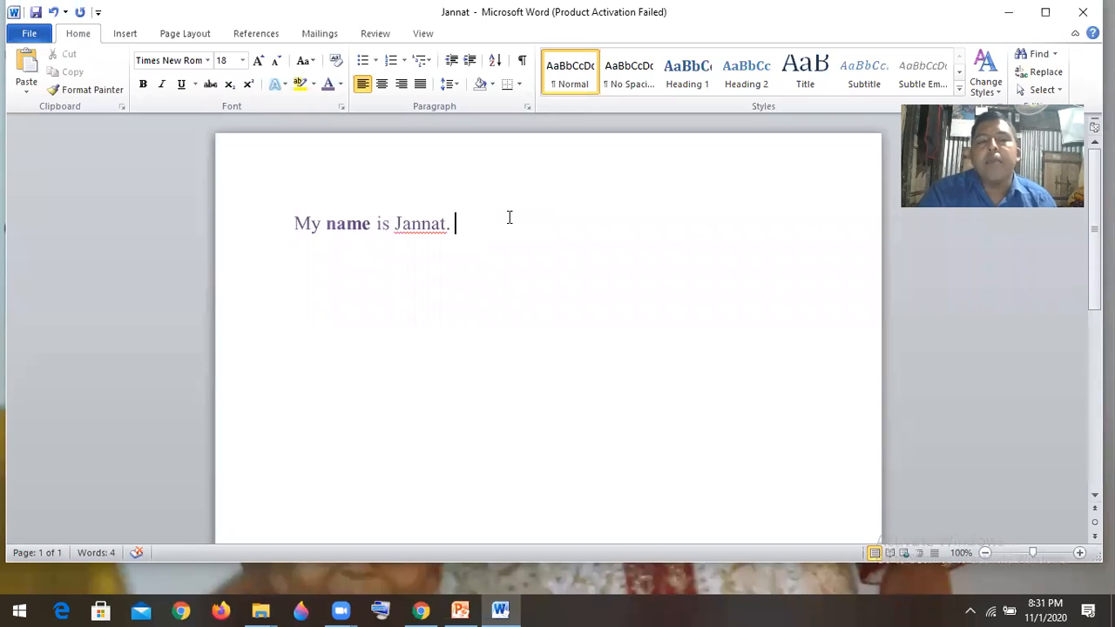
- Italicize the person's first name and the full stop at the end of the sentence
{"action": "left_click_drag", "start_coordinate": [443, 223], "coordinate": [411, 224]}
{"action": "left_click", "coordinate": [450, 224]}
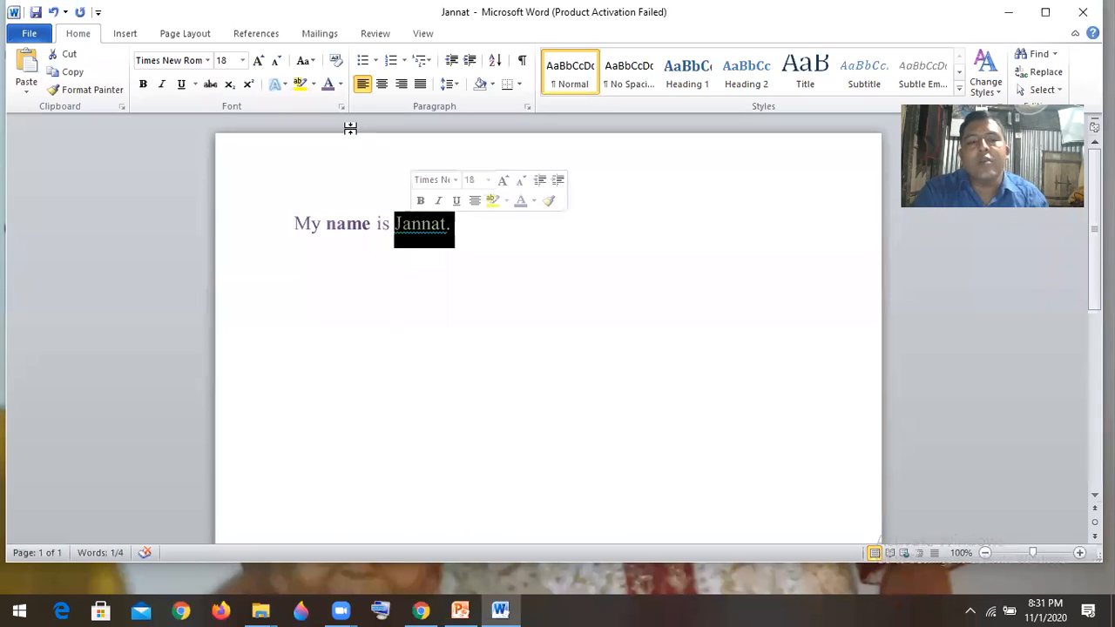
{"action": "left_click", "coordinate": [162, 87]}
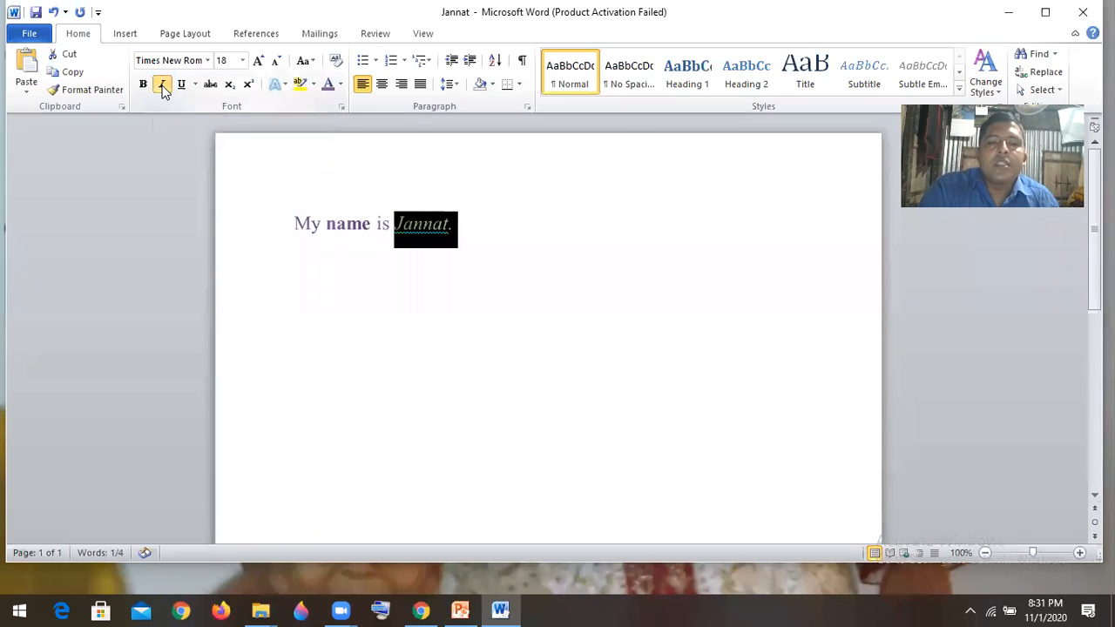
{"action": "left_click", "coordinate": [597, 202]}
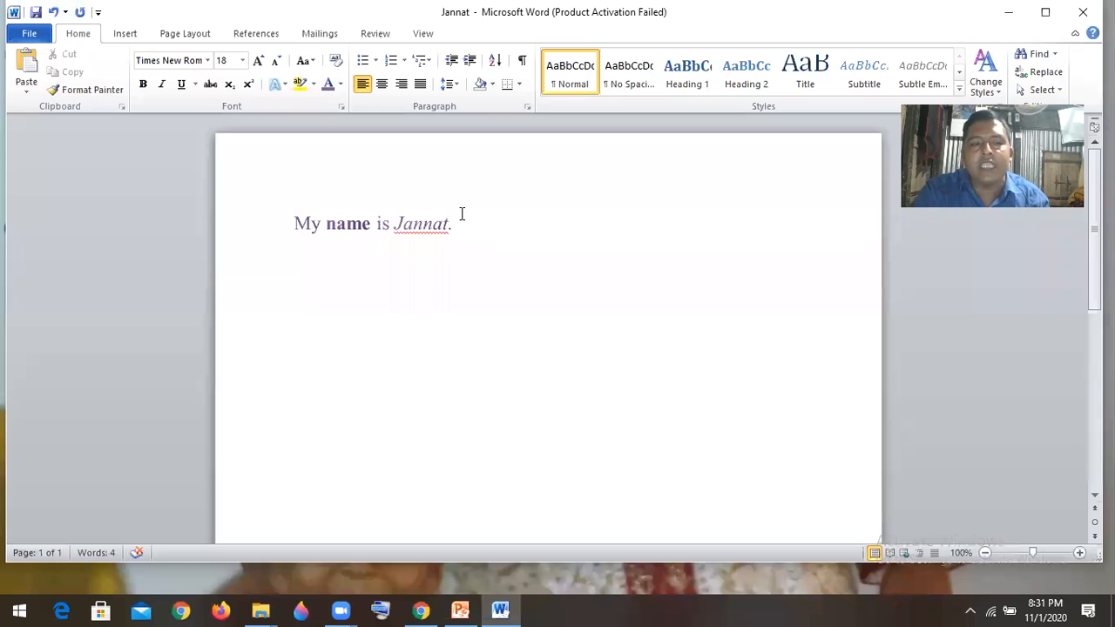
- Underline the whole sentence
{"action": "left_click_drag", "start_coordinate": [462, 214], "coordinate": [292, 220]}
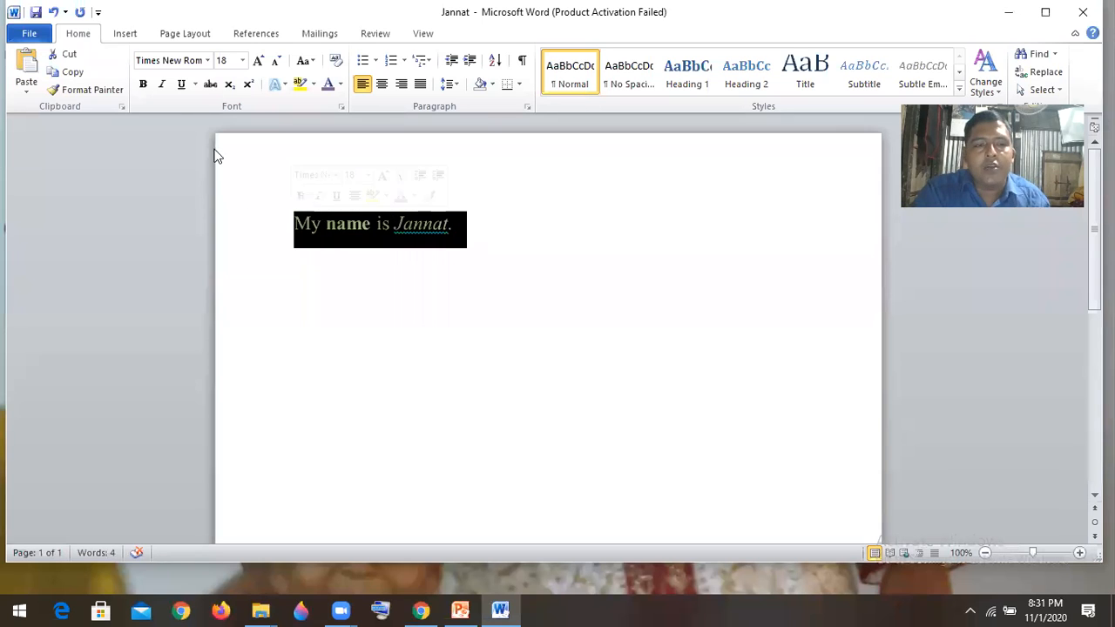
{"action": "left_click", "coordinate": [182, 91]}
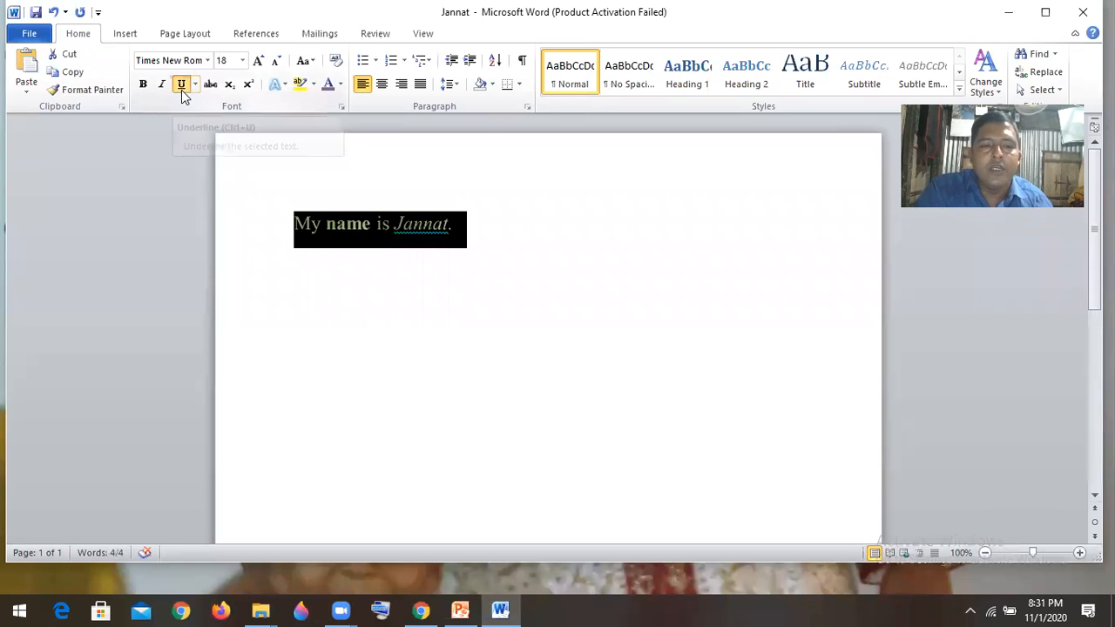
{"action": "left_click", "coordinate": [568, 225]}
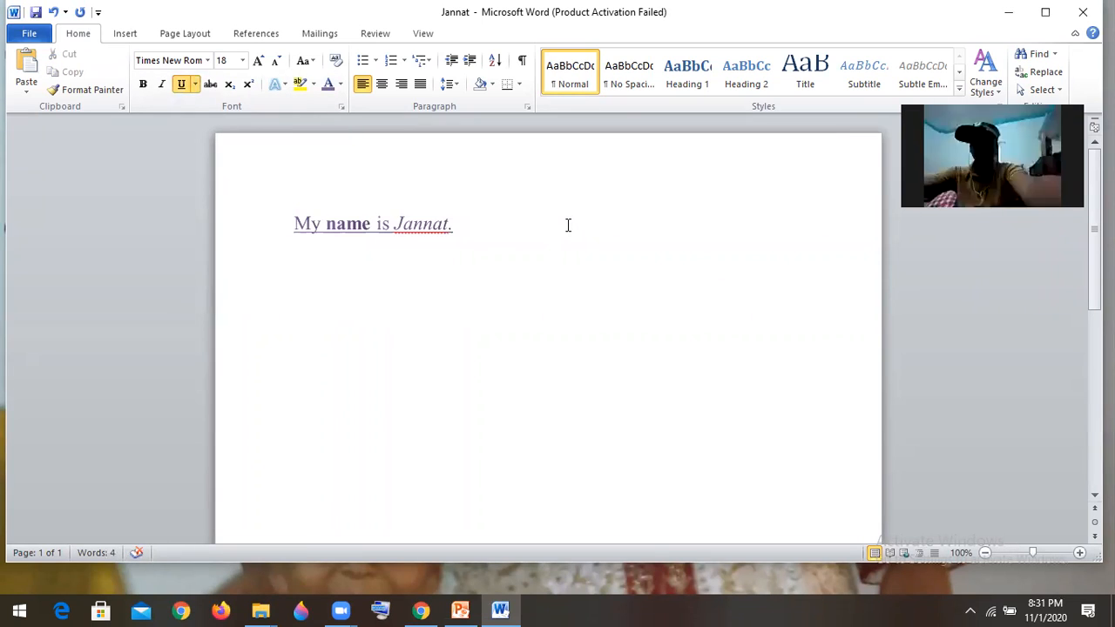
- Add filler text: ",cjfh'dhvh'd" after the sentence, "Khlcflkdhfv'." on the next line and, after two blank lines, "Hfkldf;hjkd jfhgk'hjd"
{"action": "type", "text": ",cjfh'dh"}
{"action": "type", "text": "vh'd"}
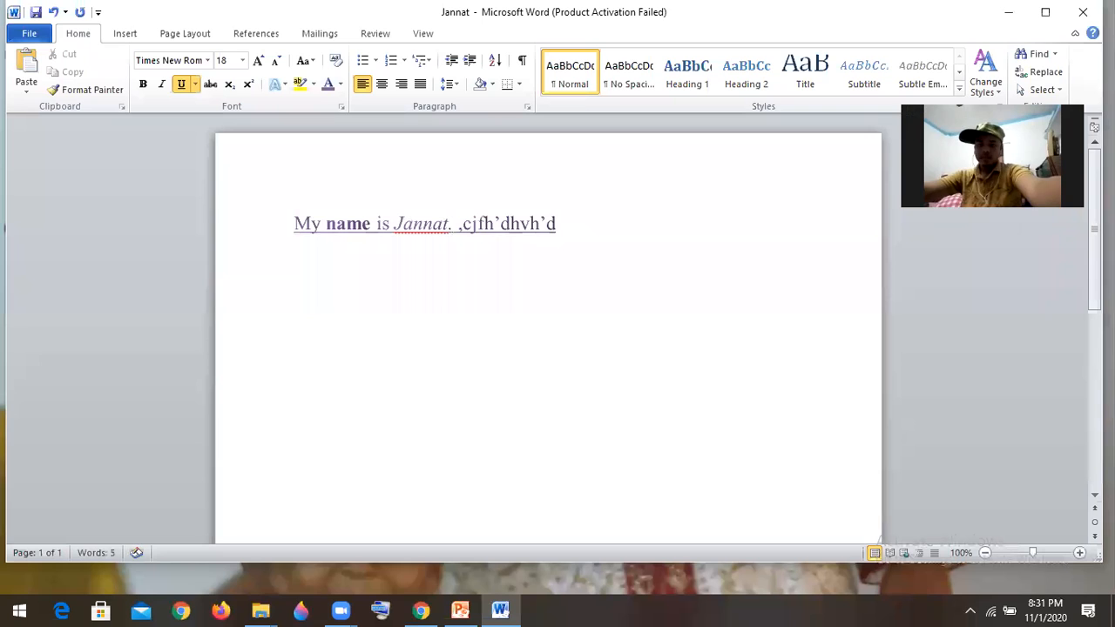
{"action": "key", "text": "Return"}
{"action": "type", "text": "khlcflkdhf"}
{"action": "type", "text": "v'."}
{"action": "key", "text": "Return"}
{"action": "key", "text": "Return"}
{"action": "key", "text": "Return"}
{"action": "type", "text": "Hfkldf;hjkd"}
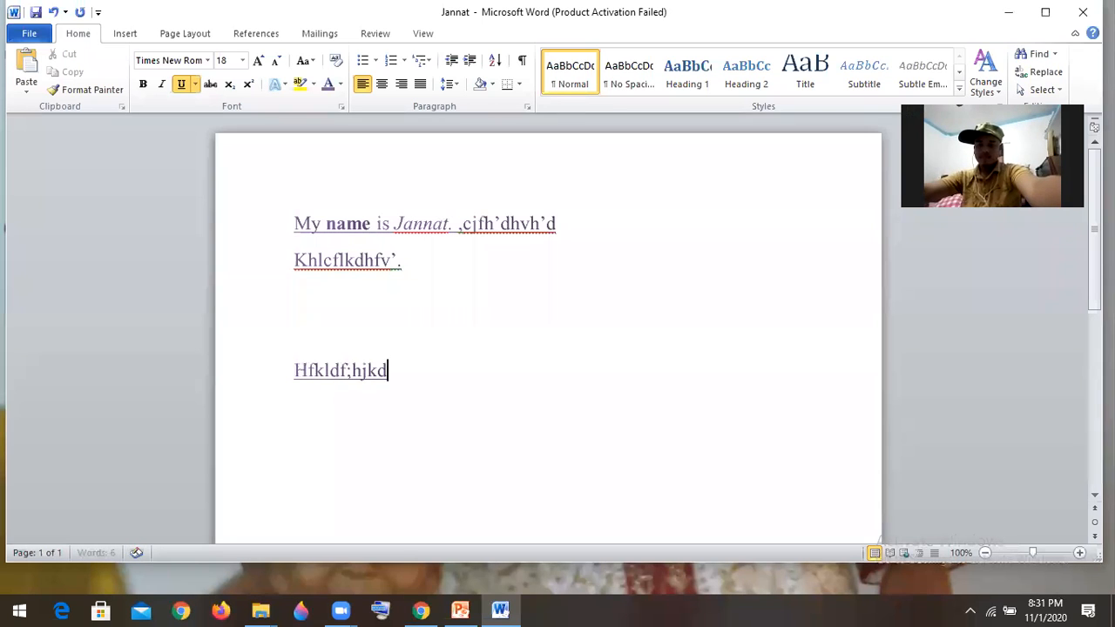
{"action": "type", "text": " jfhgk'hjd"}
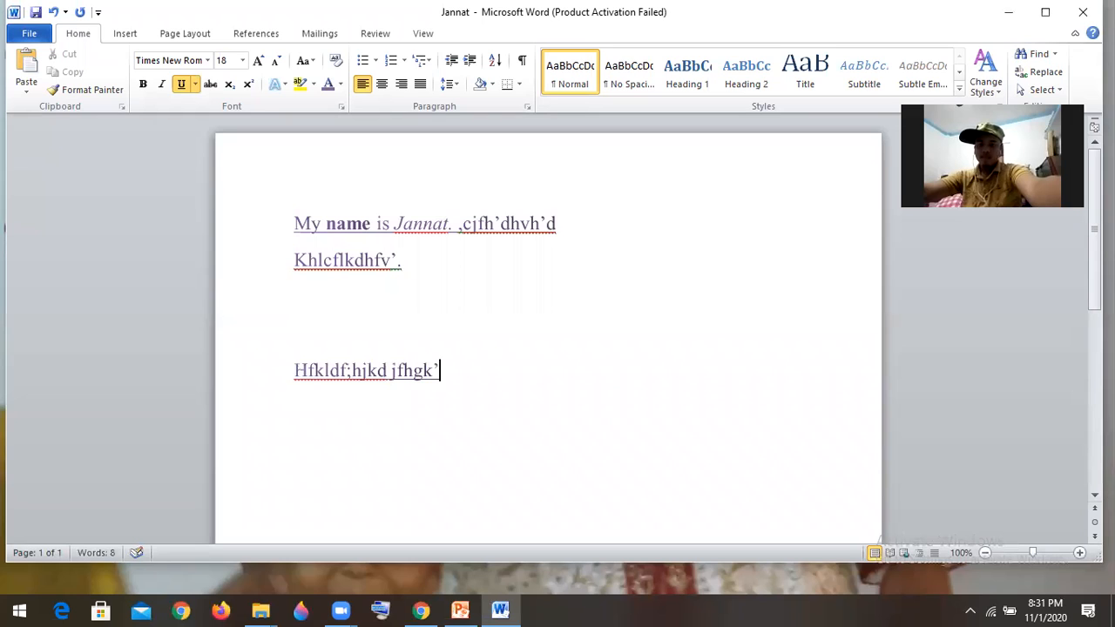
- Fill the two blank lines with "Chkdf'hs" and "Cbms',v", and add a new line "V,c" below them
{"action": "left_click", "coordinate": [393, 305]}
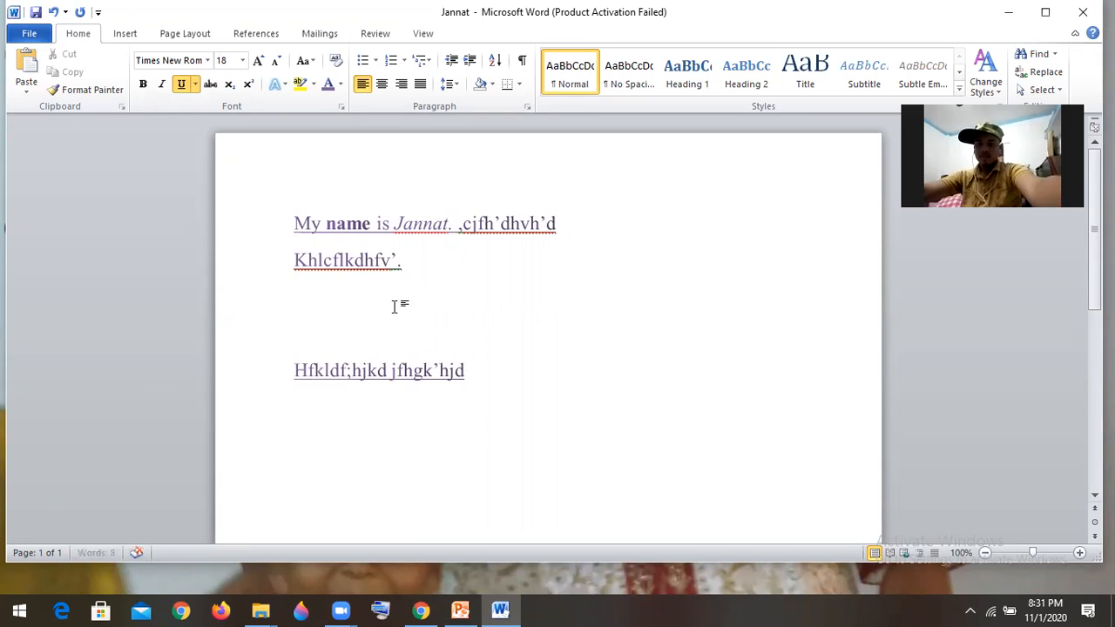
{"action": "type", "text": "Chkdf'hs"}
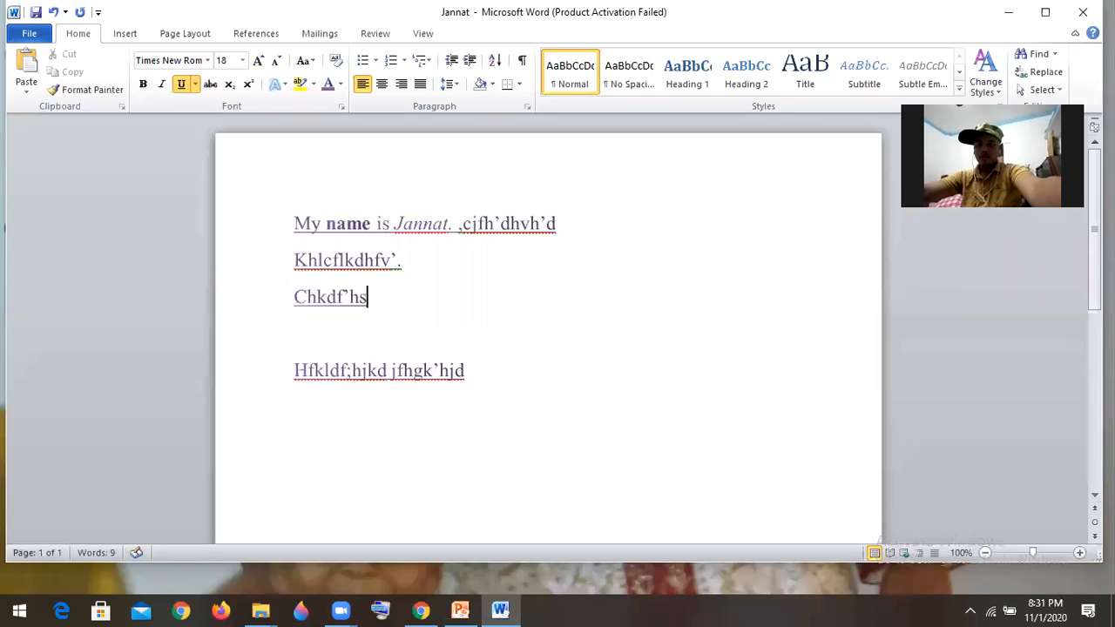
{"action": "left_click", "coordinate": [309, 336]}
{"action": "type", "text": "Cbms',v"}
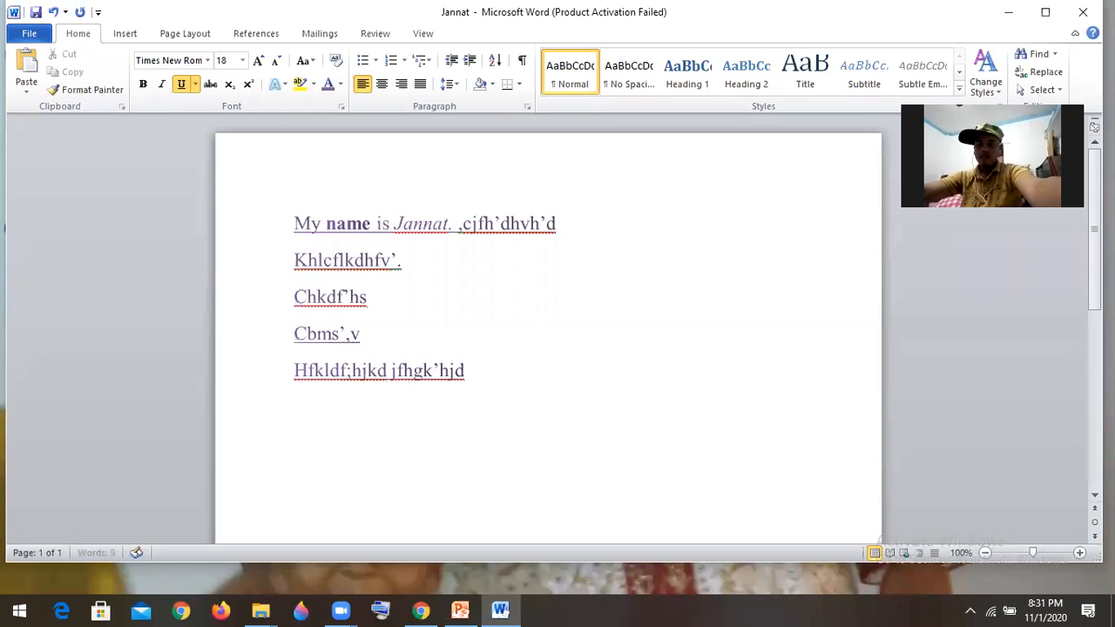
{"action": "key", "text": "Return"}
{"action": "type", "text": "V,c"}
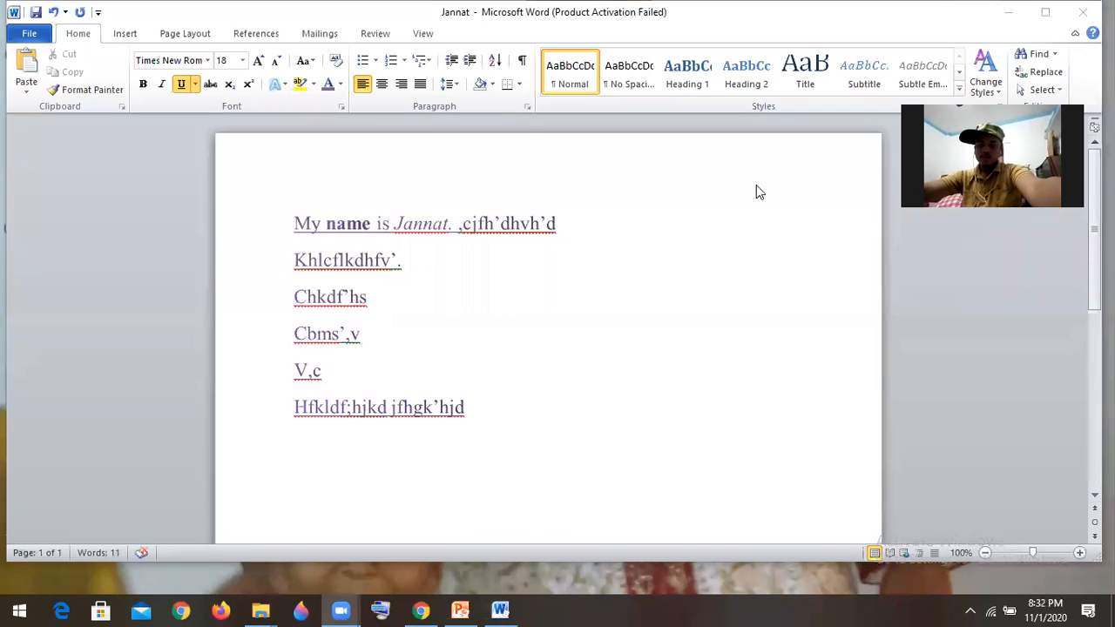
- Right-align the "V,c" line, followed by all the text in the document
{"action": "left_click", "coordinate": [363, 87]}
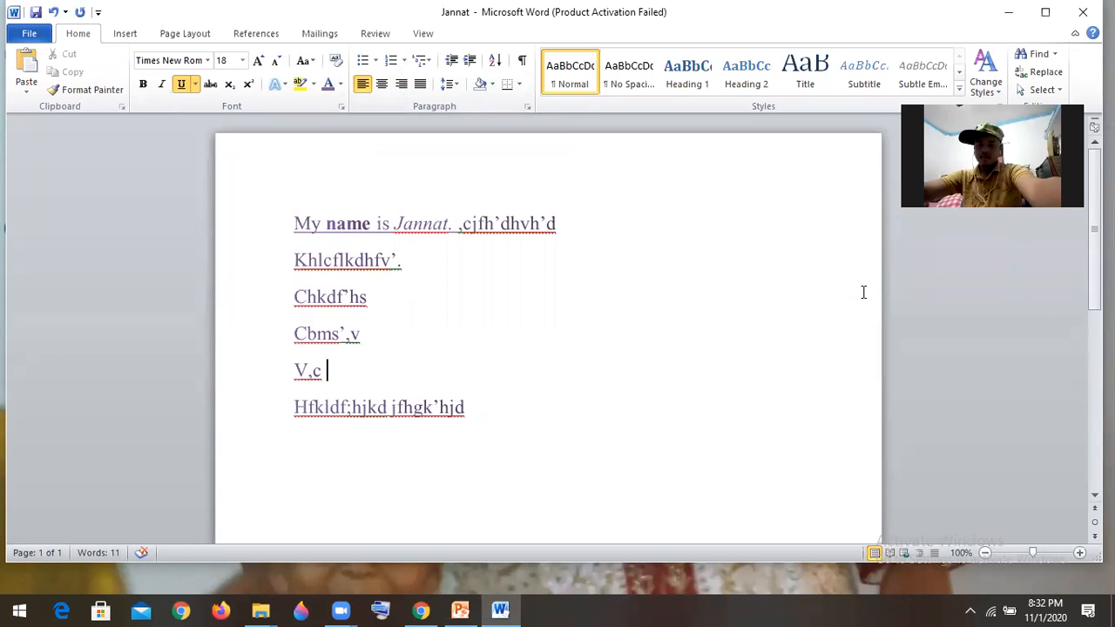
{"action": "left_click", "coordinate": [401, 86]}
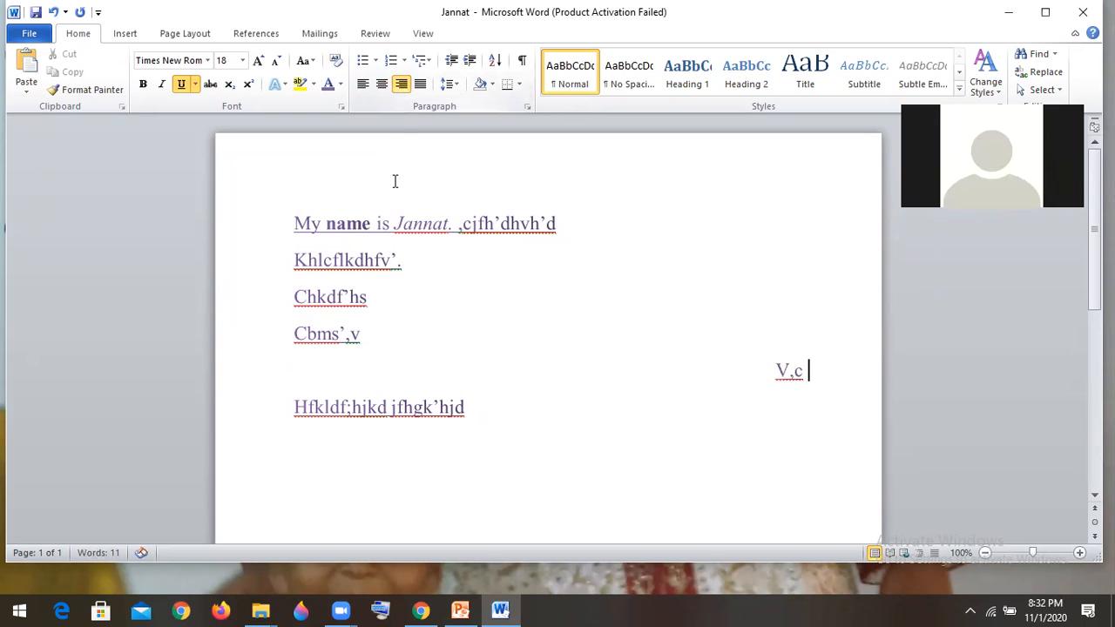
{"action": "key", "text": "Home"}
{"action": "key", "text": "ctrl+a"}
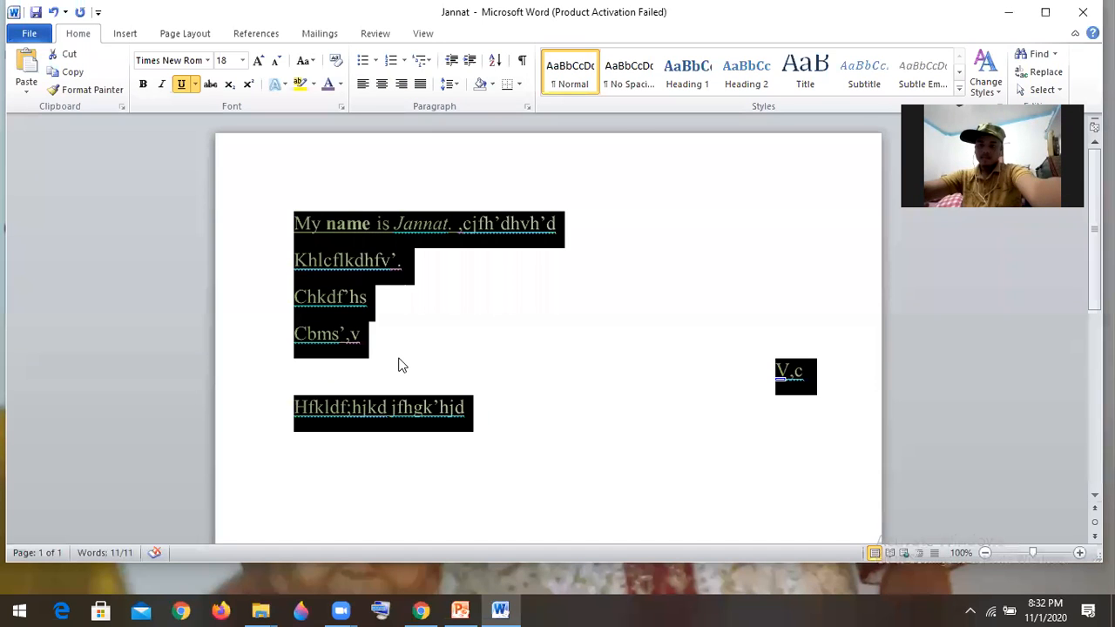
{"action": "left_click", "coordinate": [399, 86]}
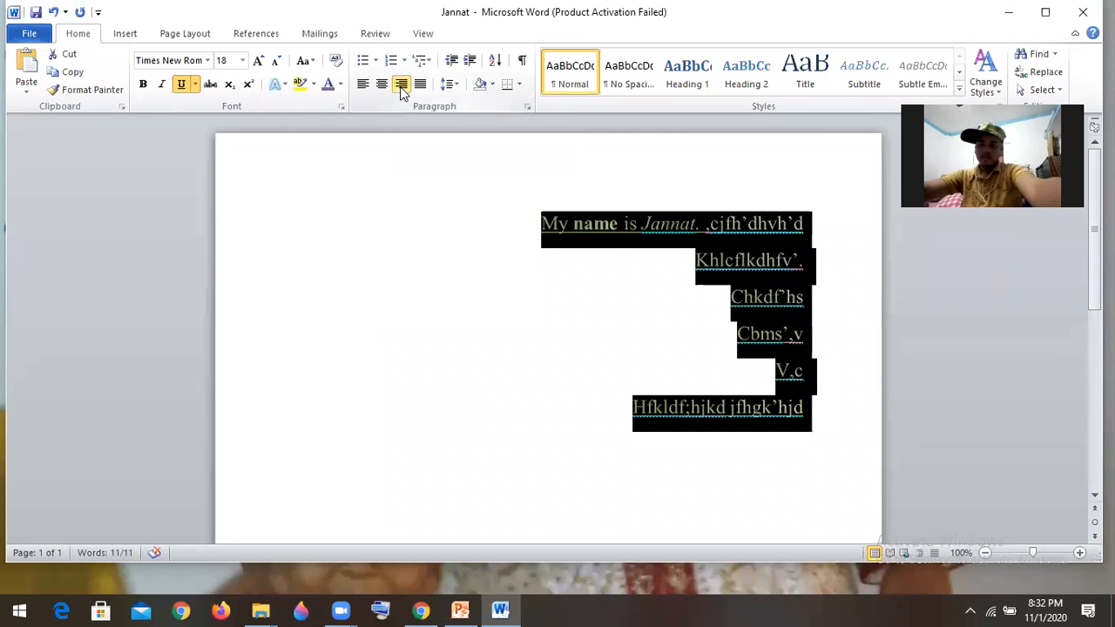
{"action": "left_click", "coordinate": [626, 311]}
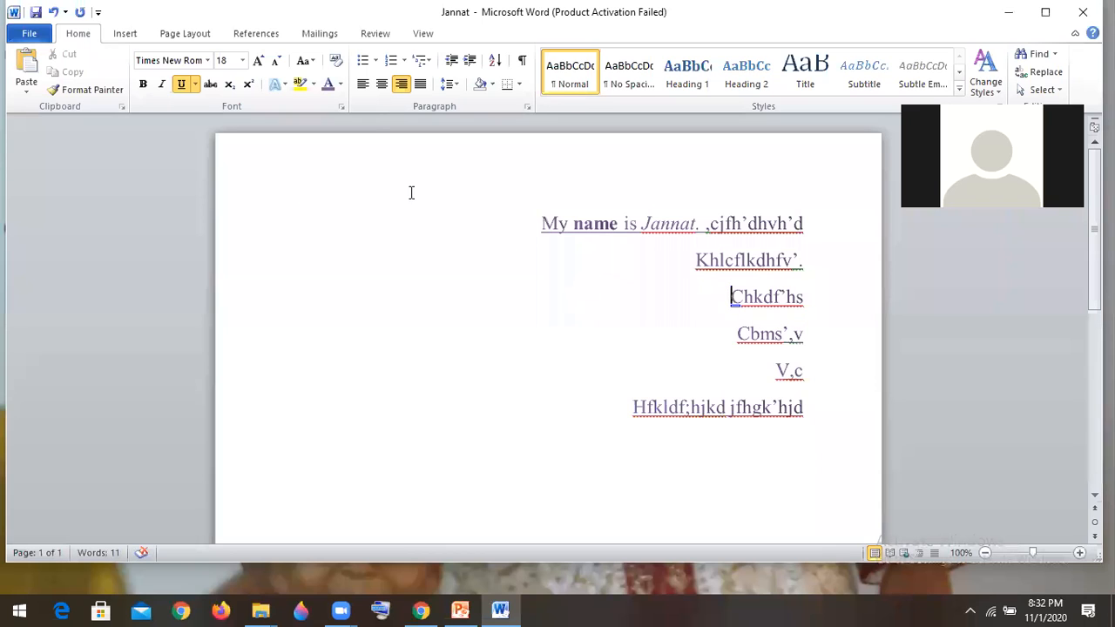
- Center the "Chkdf'hs" line, followed by all the text in the document
{"action": "left_click", "coordinate": [382, 86]}
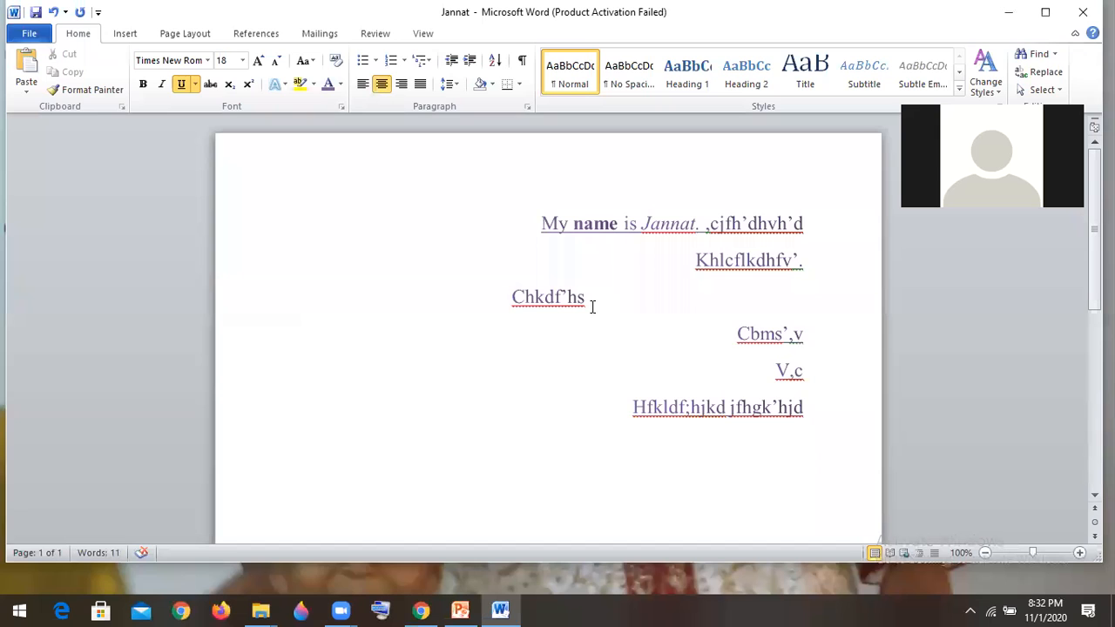
{"action": "key", "text": "ctrl+a"}
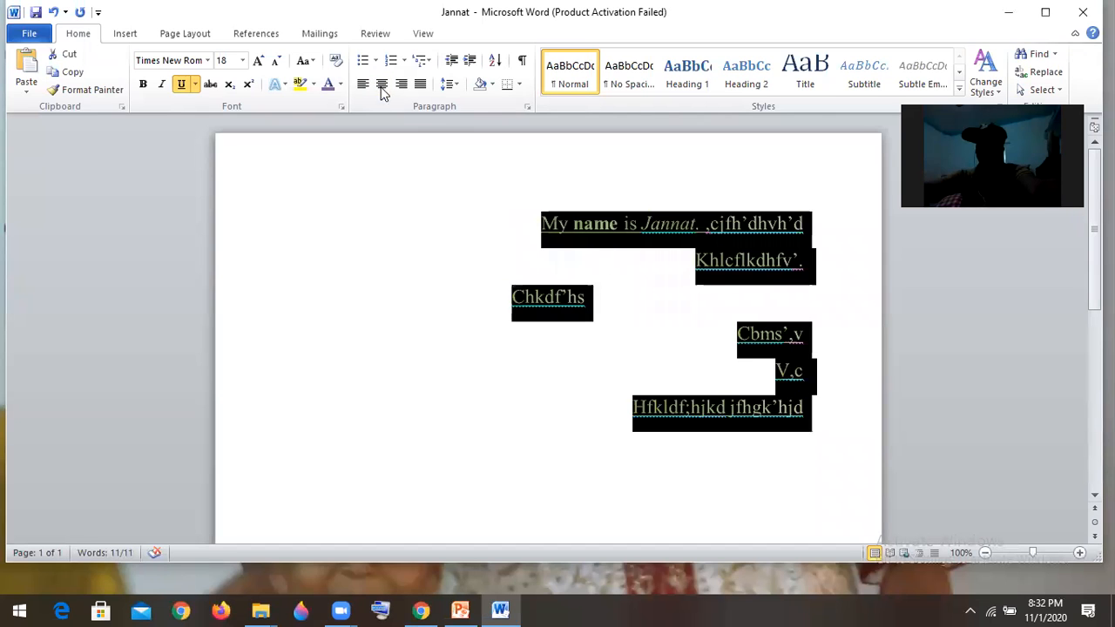
{"action": "left_click", "coordinate": [382, 85]}
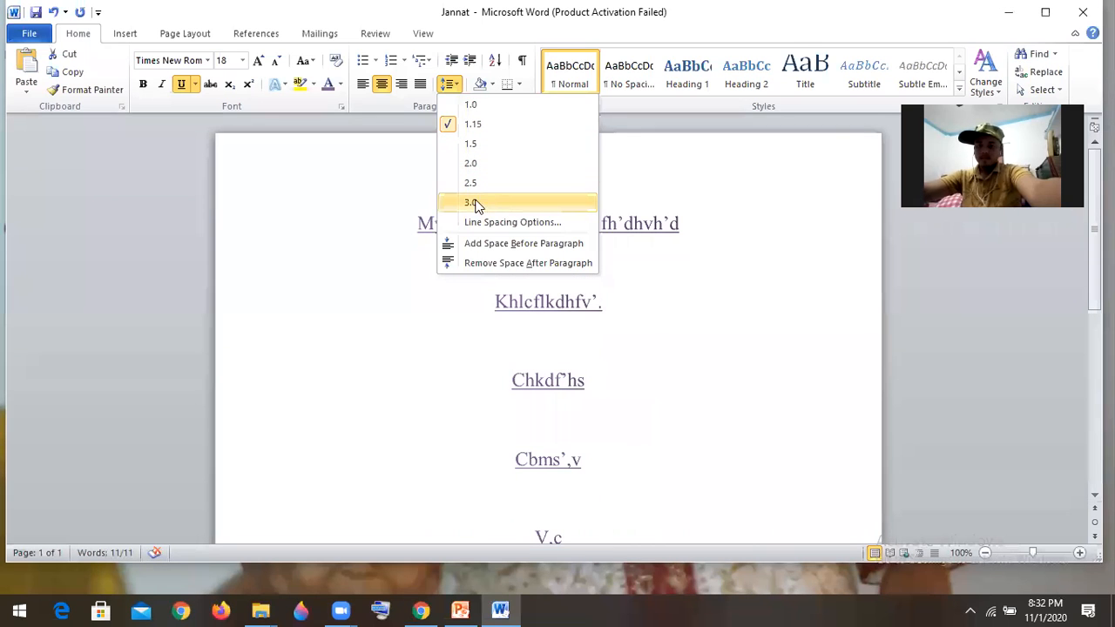
- Set the line spacing of all the text to 1.0
{"action": "left_click", "coordinate": [478, 107]}
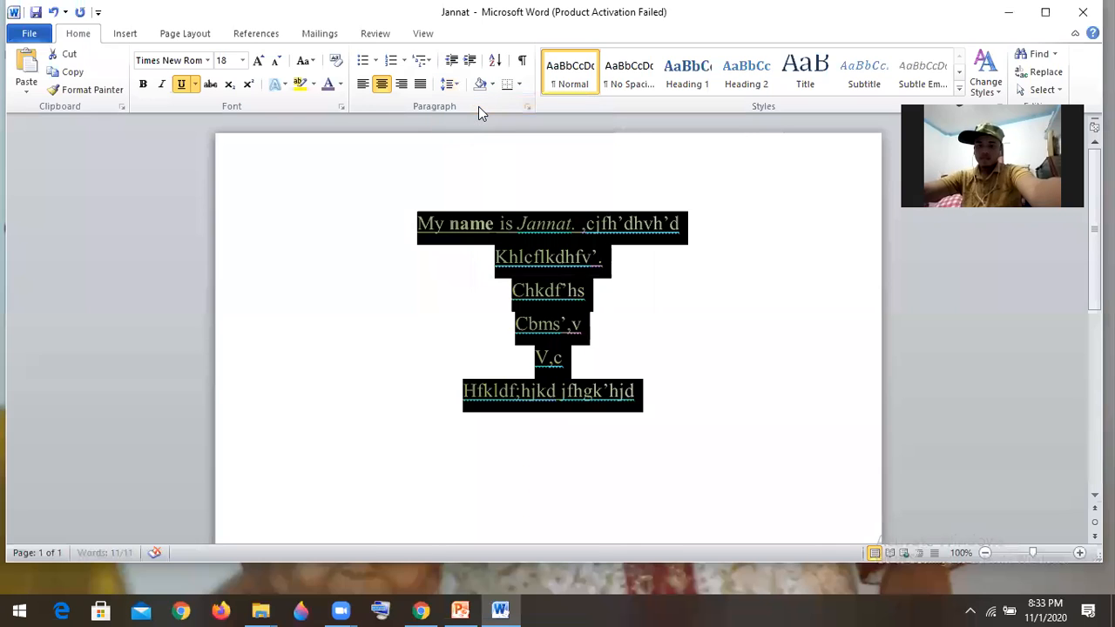
{"action": "left_click", "coordinate": [670, 268]}
{"action": "left_click", "coordinate": [562, 328]}
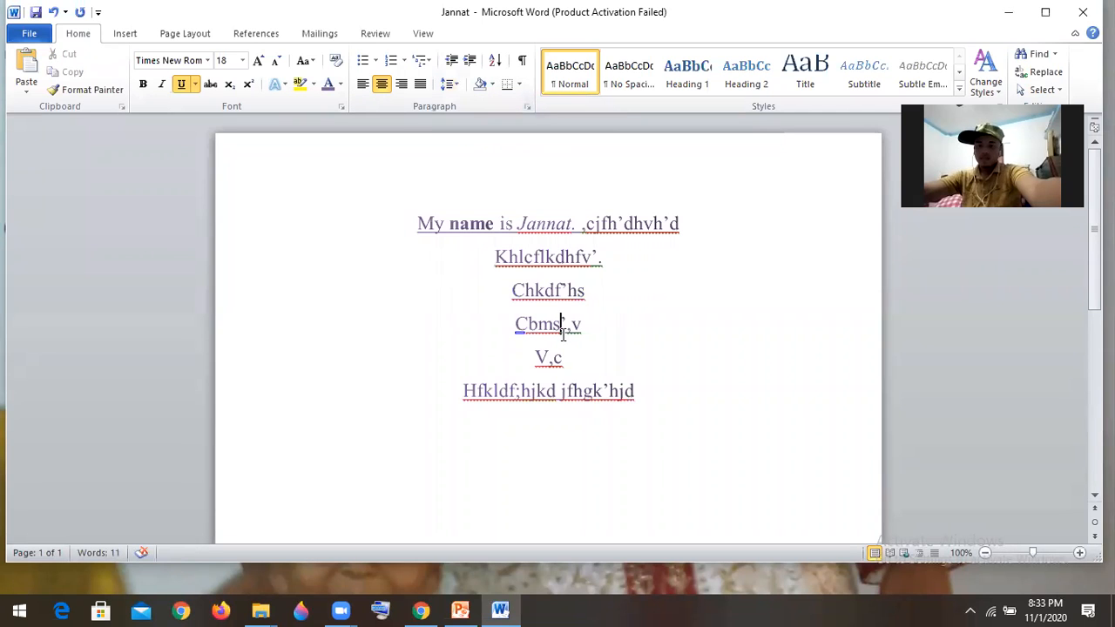
- Set the line spacing of the entire document text to 3.0
{"action": "key", "text": "ctrl+a"}
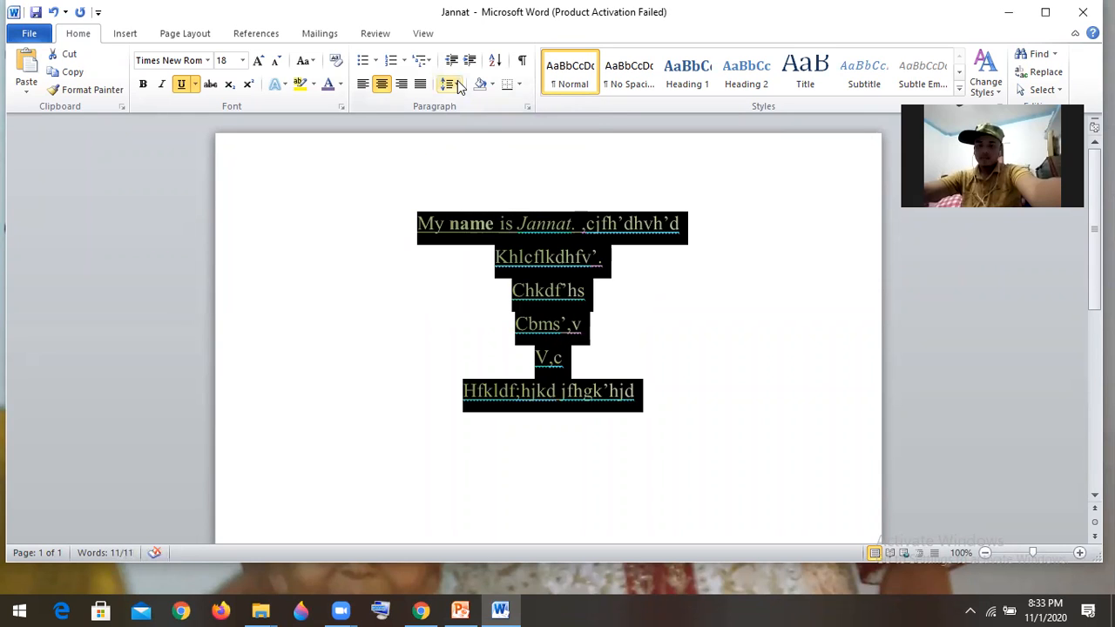
{"action": "left_click", "coordinate": [451, 85]}
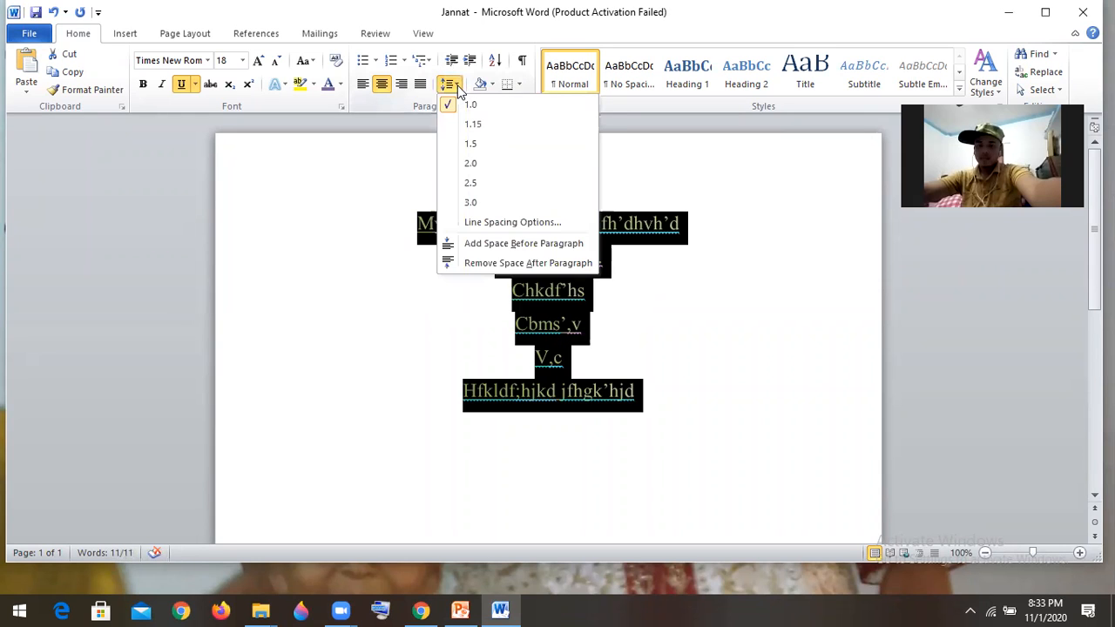
{"action": "left_click", "coordinate": [471, 203]}
{"action": "left_click", "coordinate": [716, 357]}
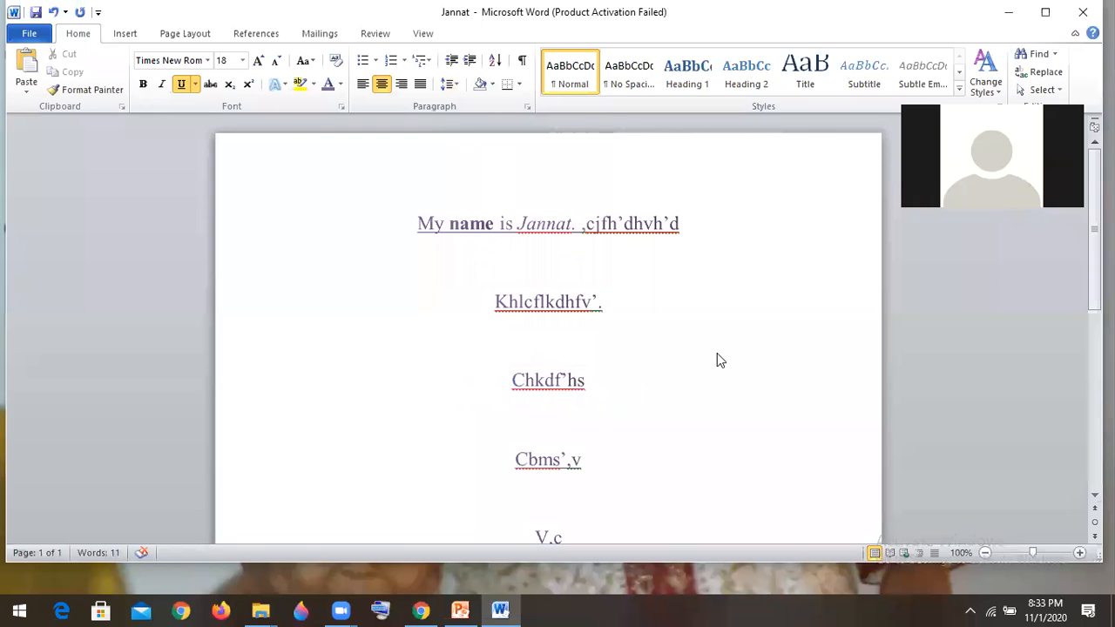
- Set the line spacing of the entire document text to 1.0
{"action": "key", "text": "ctrl+a"}
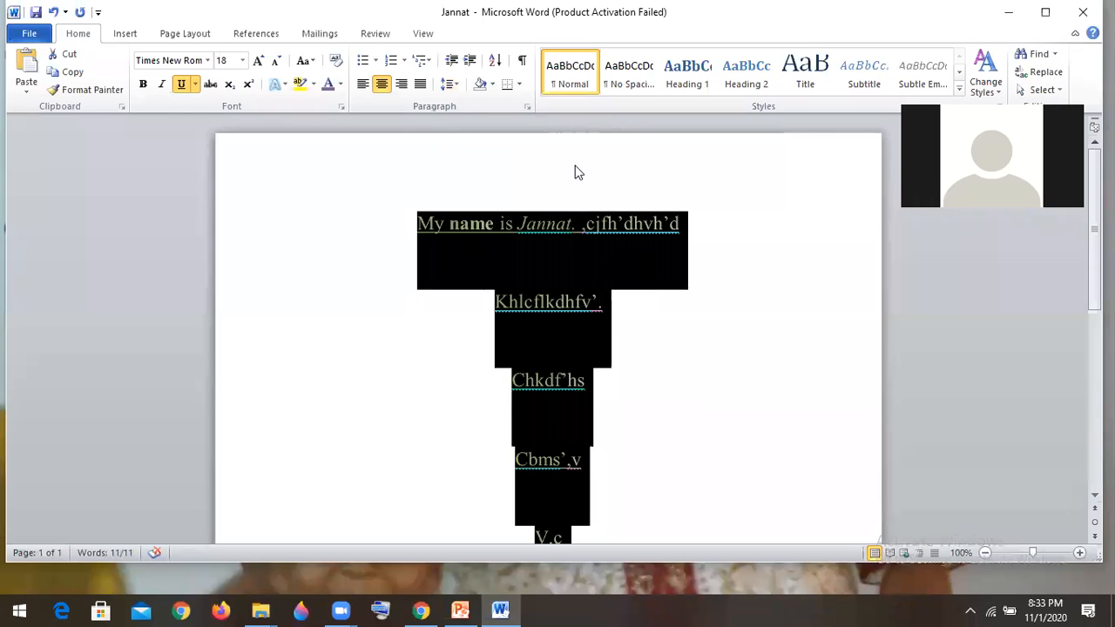
{"action": "left_click", "coordinate": [457, 87]}
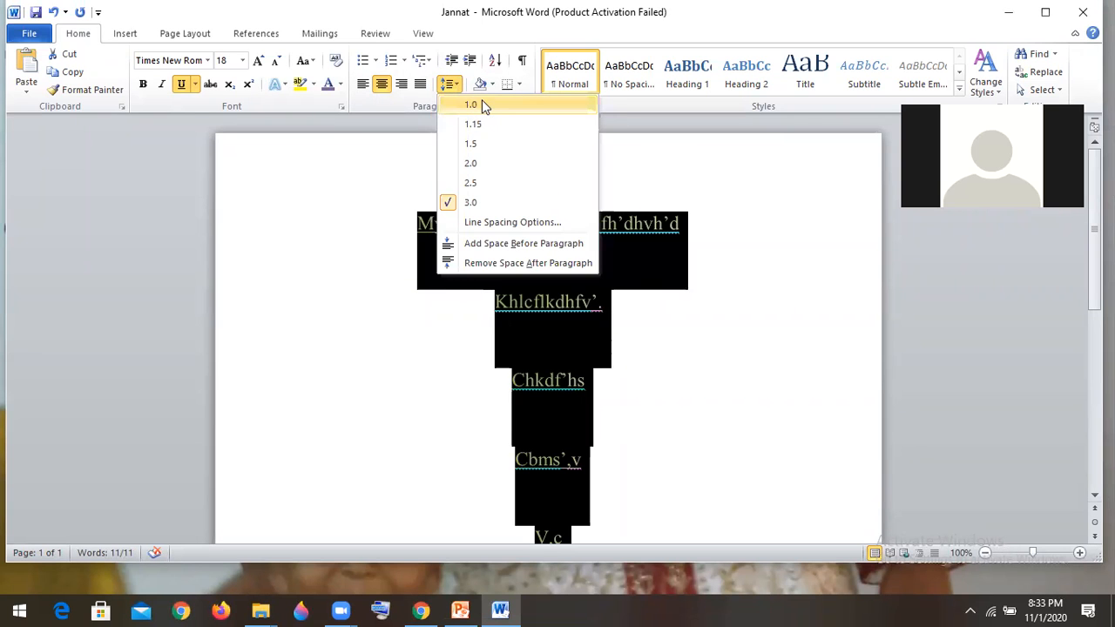
{"action": "left_click", "coordinate": [480, 104]}
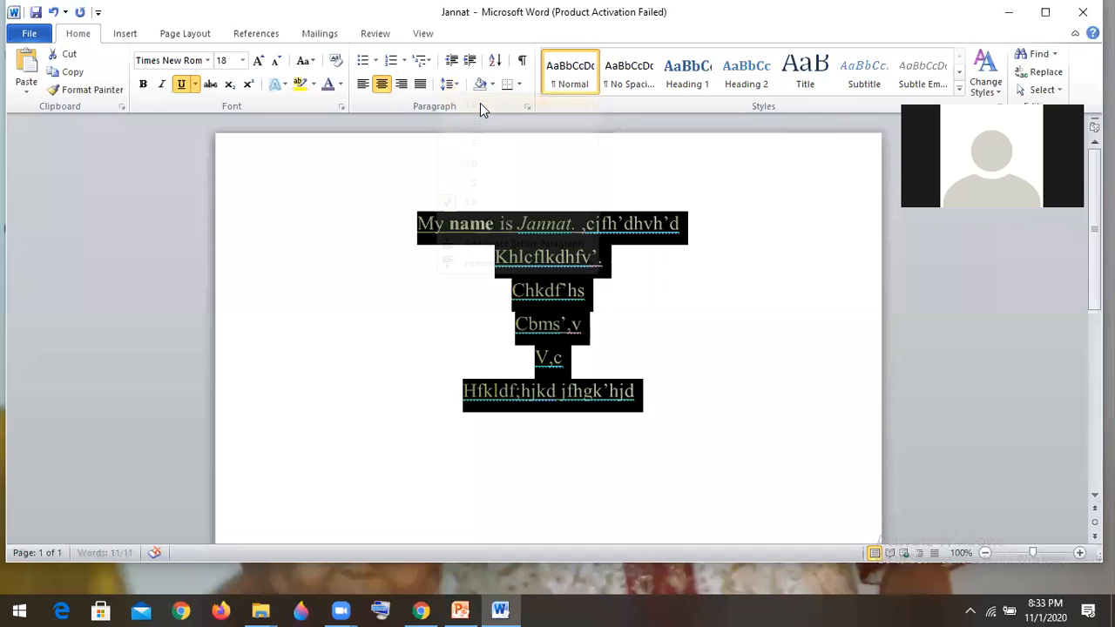
- Replace the nonsense word after the comma in the first line with "My father is a farmer."
{"action": "left_click", "coordinate": [700, 222]}
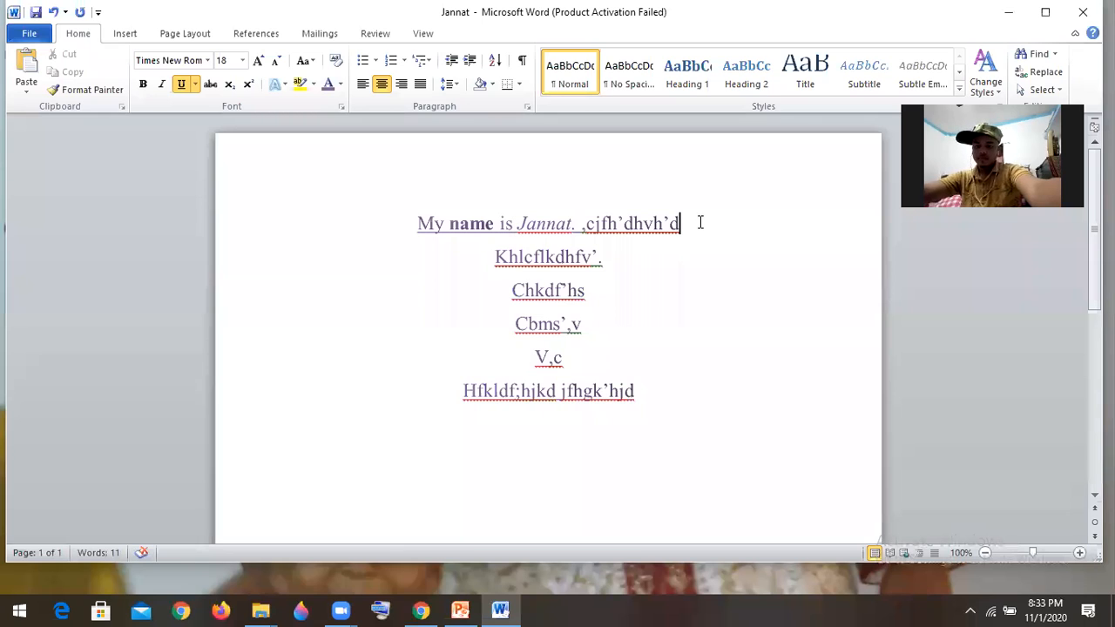
{"action": "mouse_move", "coordinate": [669, 224]}
{"action": "left_mouse_down"}
{"action": "mouse_move", "coordinate": [586, 222]}
{"action": "mouse_move", "coordinate": [691, 223]}
{"action": "left_mouse_up"}
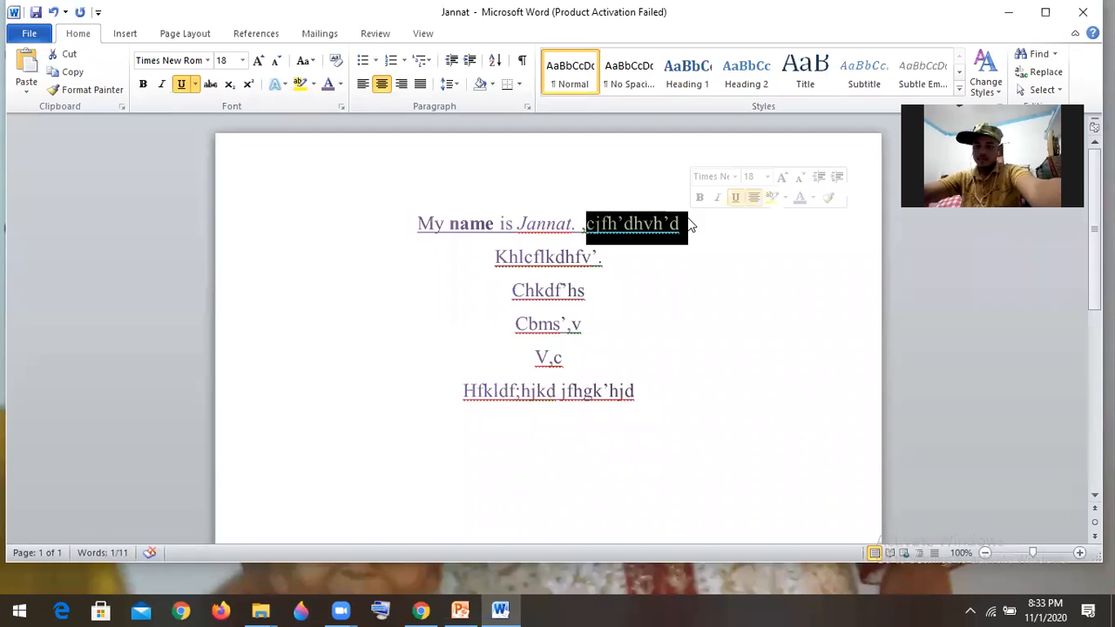
{"action": "type", "text": "My"}
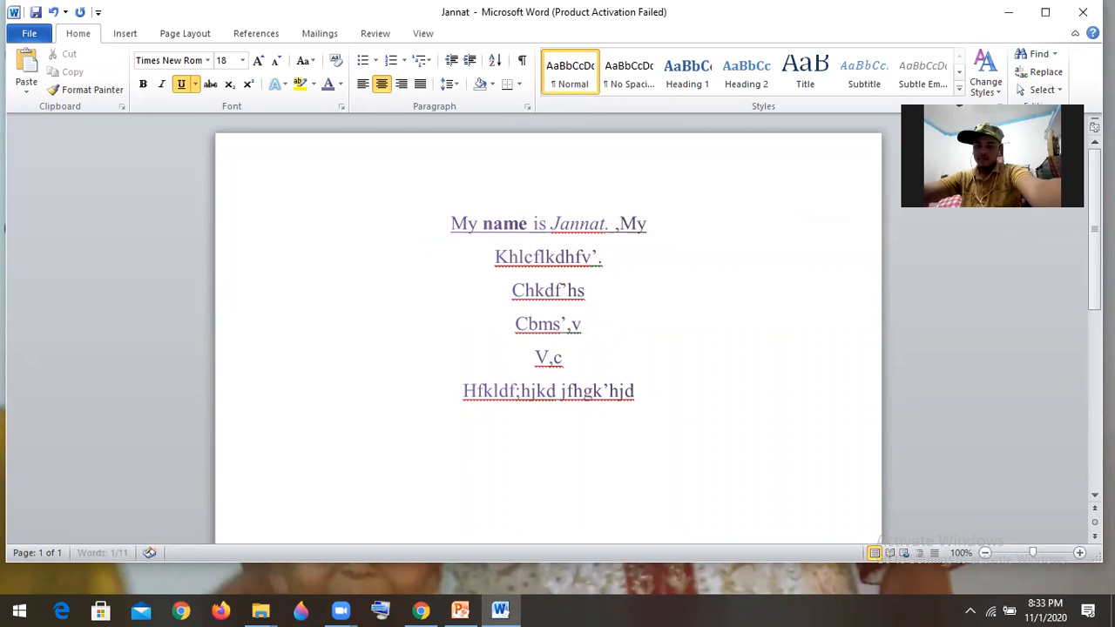
{"action": "type", "text": " fa"}
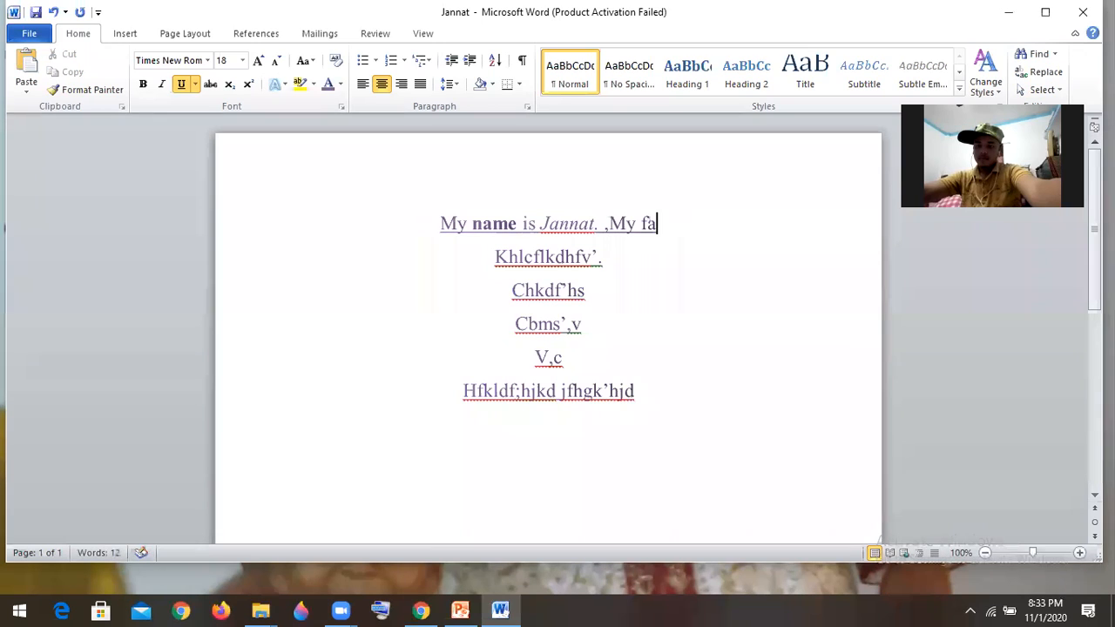
{"action": "type", "text": "the"}
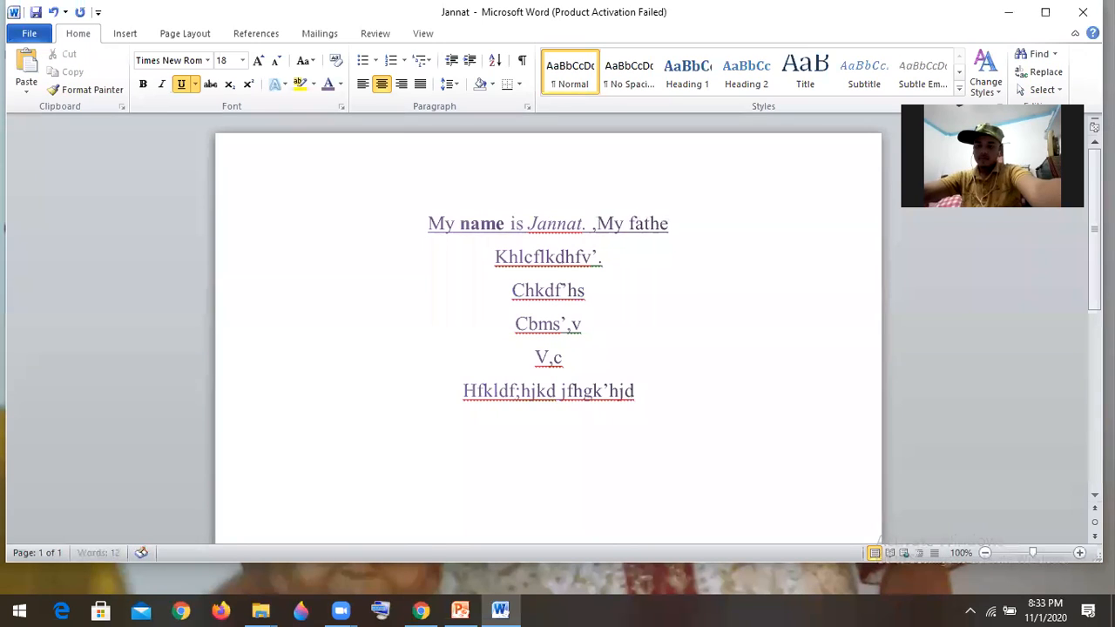
{"action": "type", "text": "r is"}
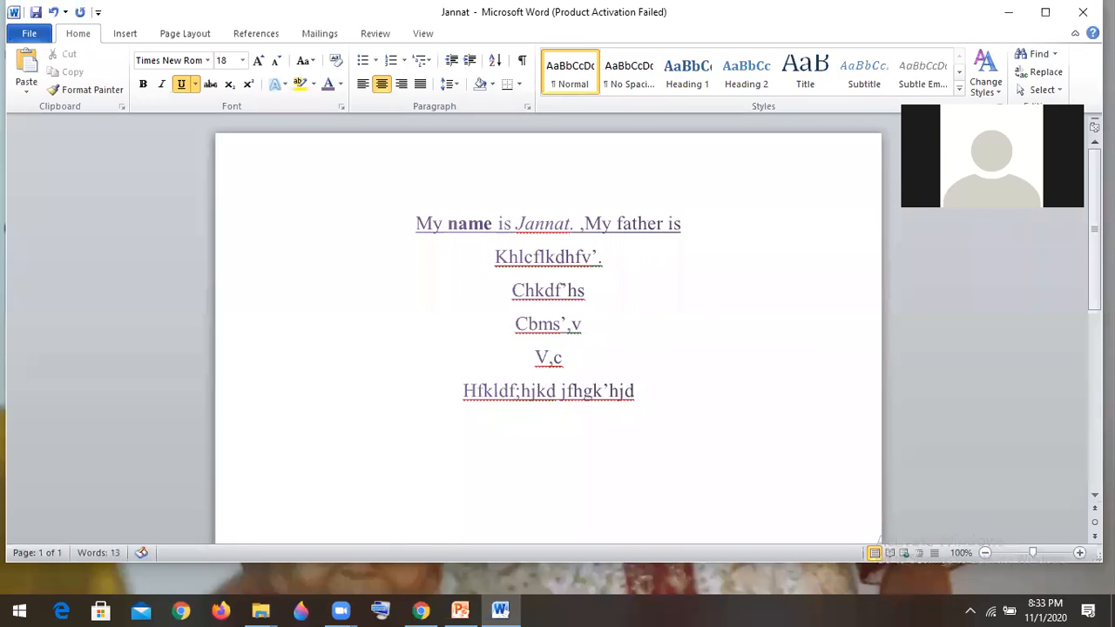
{"action": "type", "text": " a "}
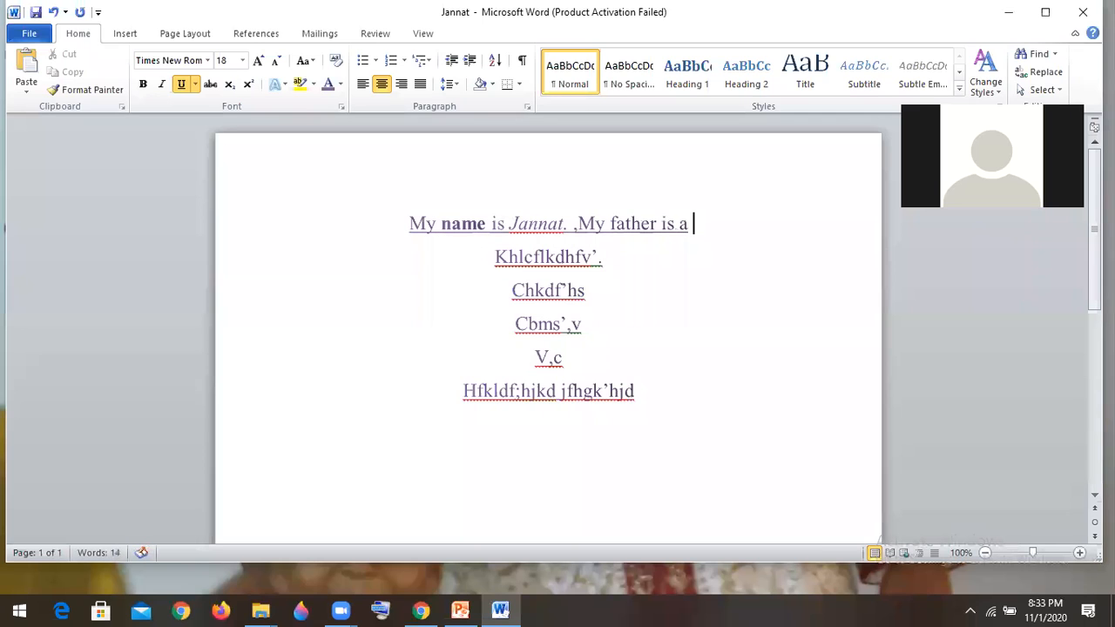
{"action": "type", "text": "f"}
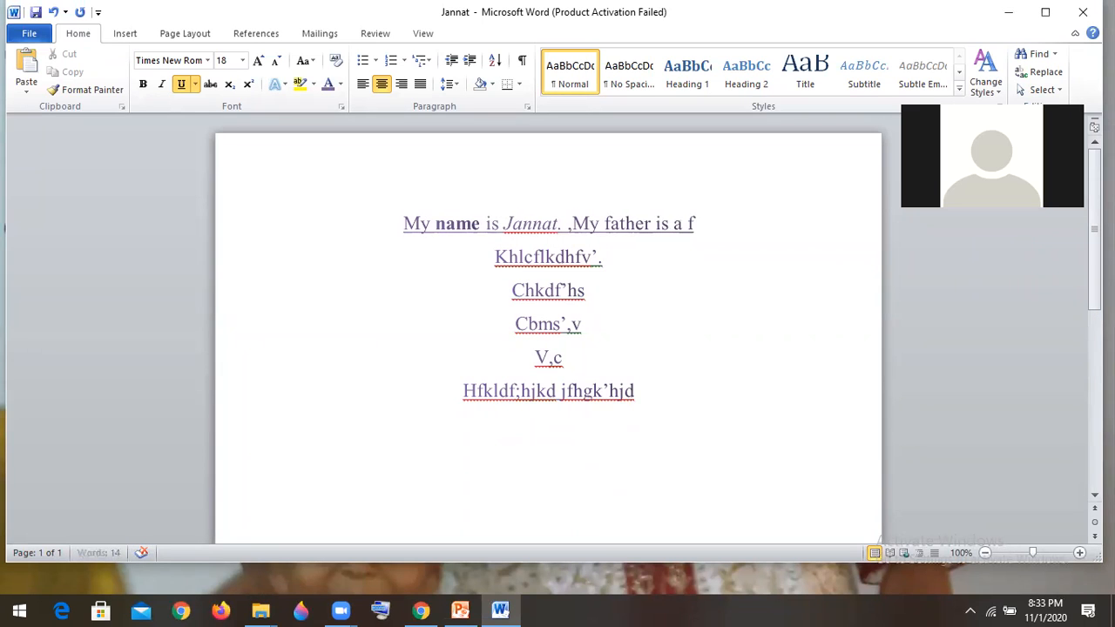
{"action": "type", "text": "arme"}
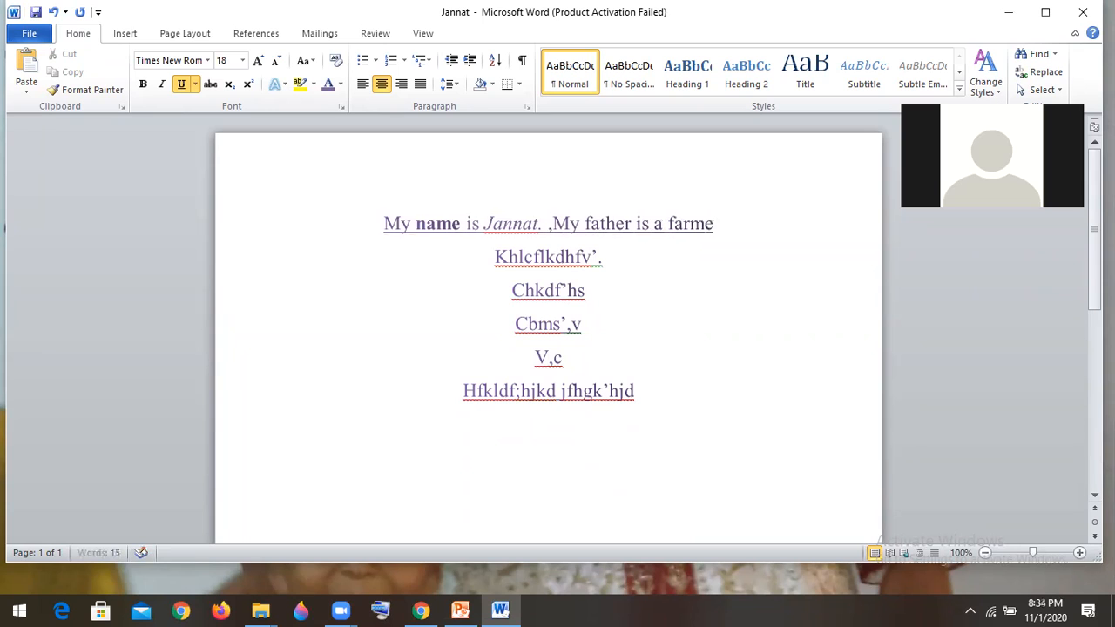
{"action": "type", "text": "r."}
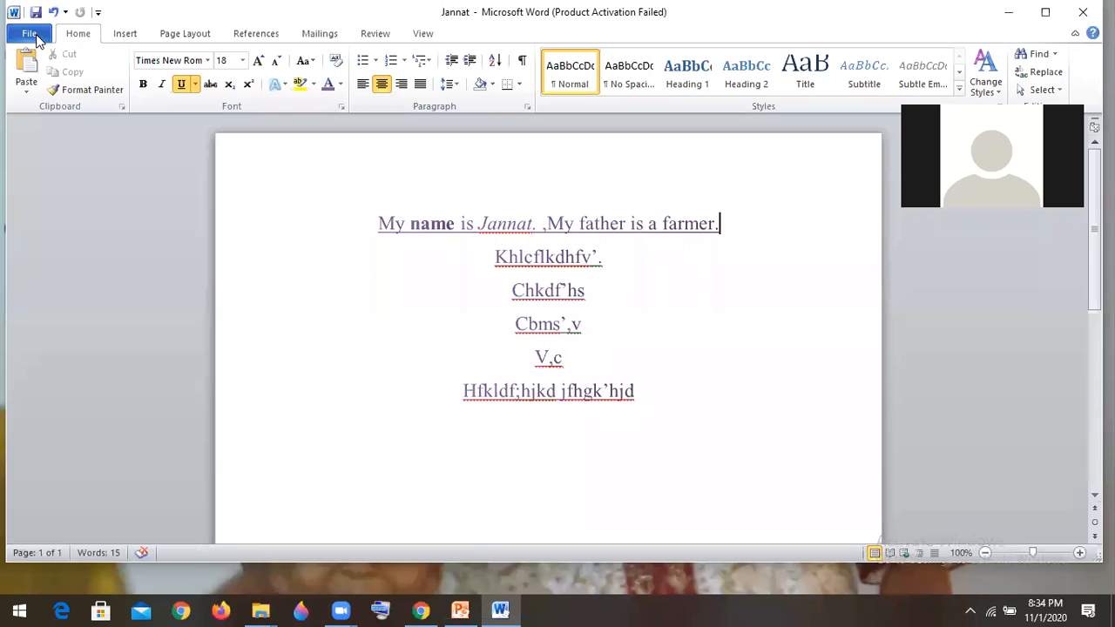
- Save the document and close it, returning to the desktop
{"action": "left_click", "coordinate": [31, 35]}
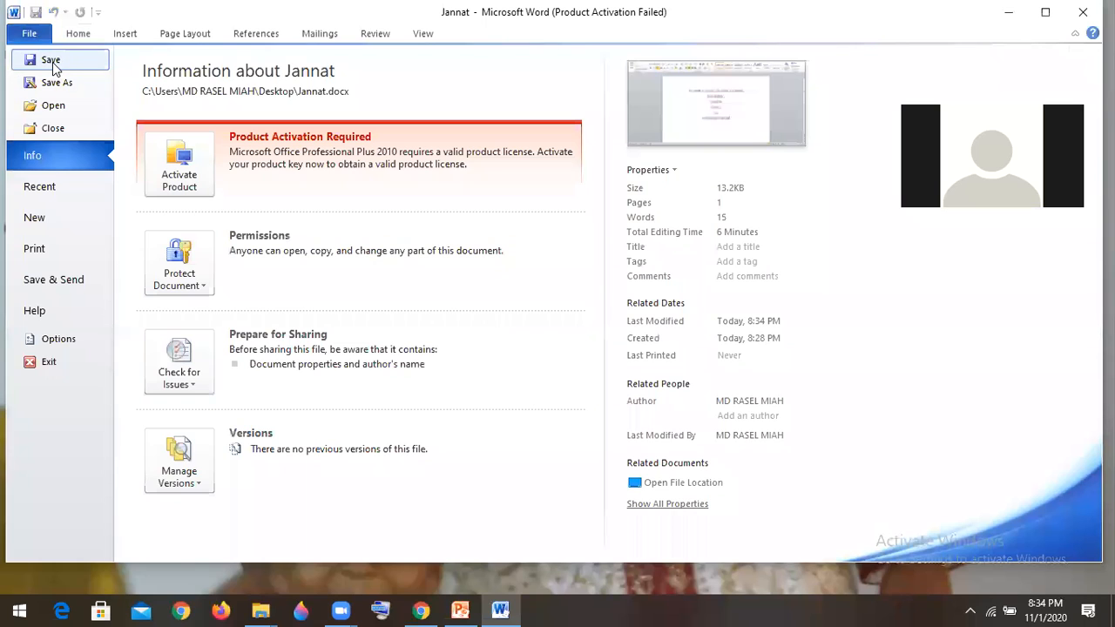
{"action": "left_click", "coordinate": [52, 66]}
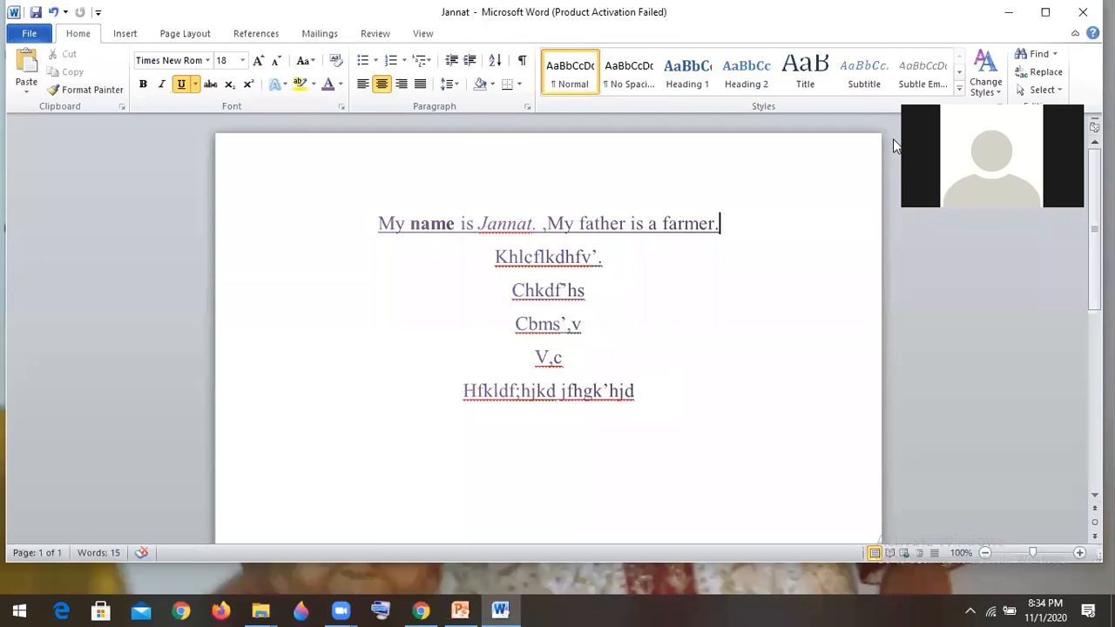
{"action": "left_click", "coordinate": [1084, 16]}
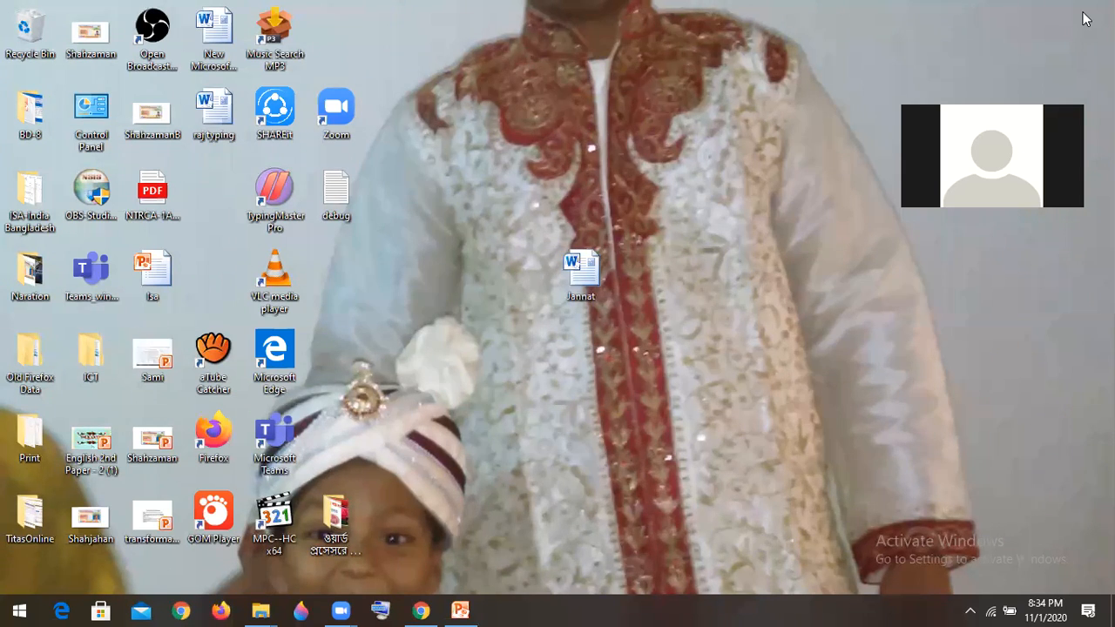
- Reopen the saved document from the desktop and dismiss the activation wizard
{"action": "double_click", "coordinate": [590, 275]}
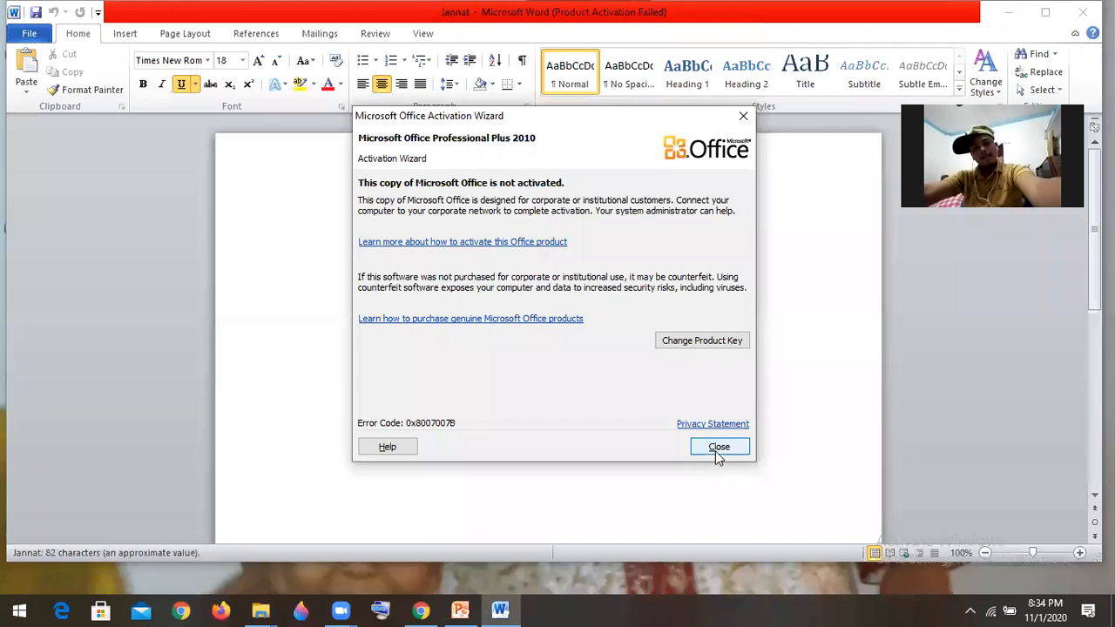
{"action": "left_click", "coordinate": [718, 447]}
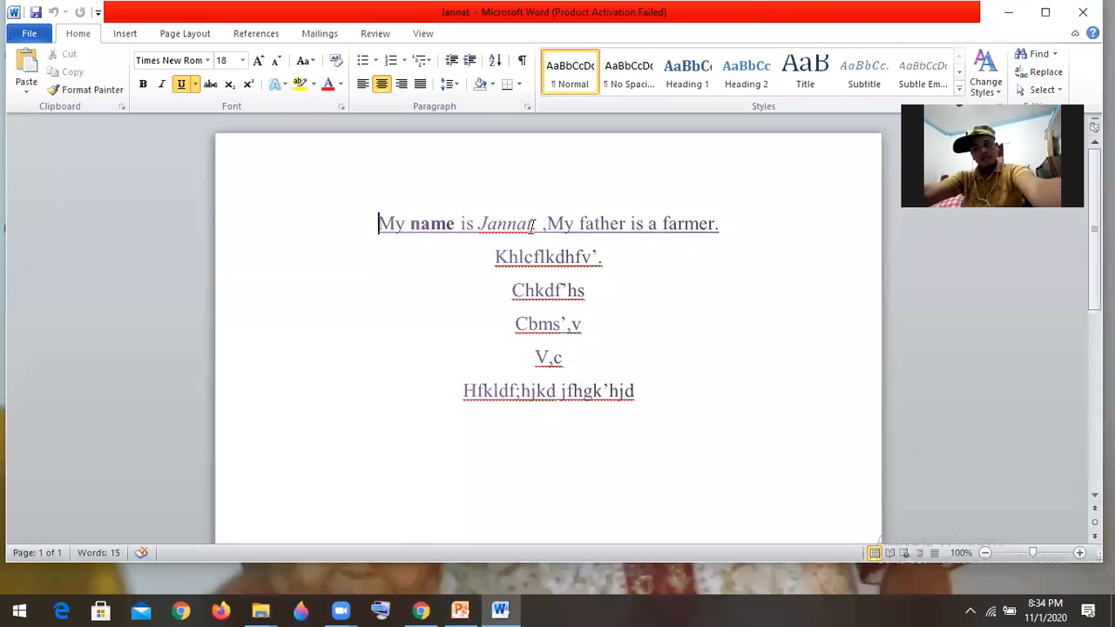
- Copy the italic name from the first line and paste it on a new line directly below
{"action": "left_click_drag", "start_coordinate": [533, 223], "coordinate": [480, 224]}
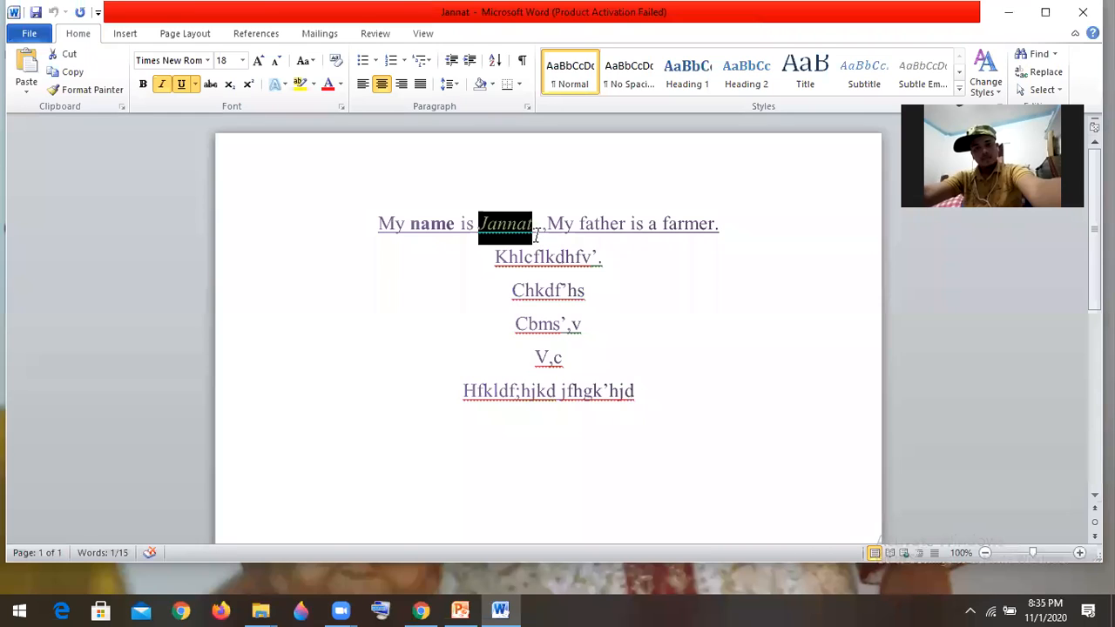
{"action": "left_click", "coordinate": [534, 224]}
{"action": "left_click_drag", "start_coordinate": [533, 224], "coordinate": [480, 222]}
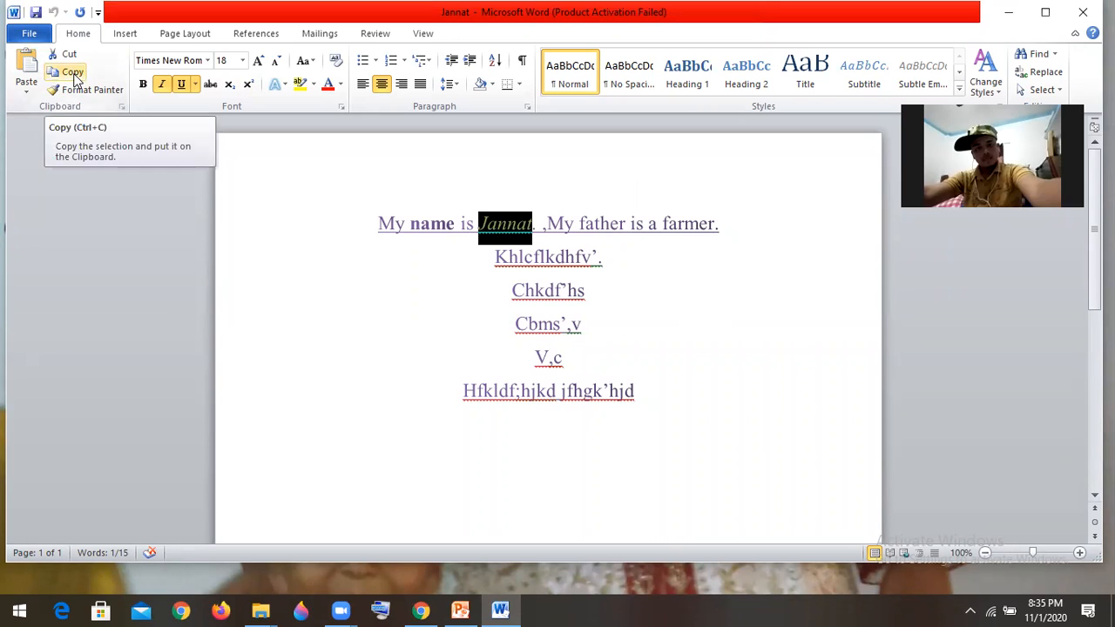
{"action": "left_click", "coordinate": [73, 73]}
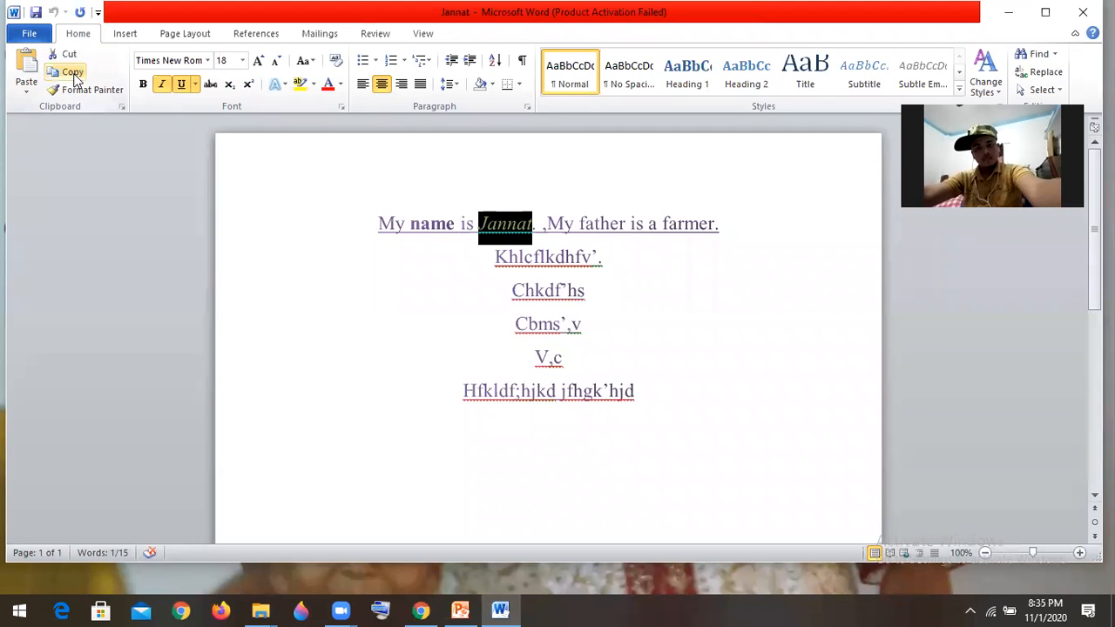
{"action": "left_click", "coordinate": [730, 225]}
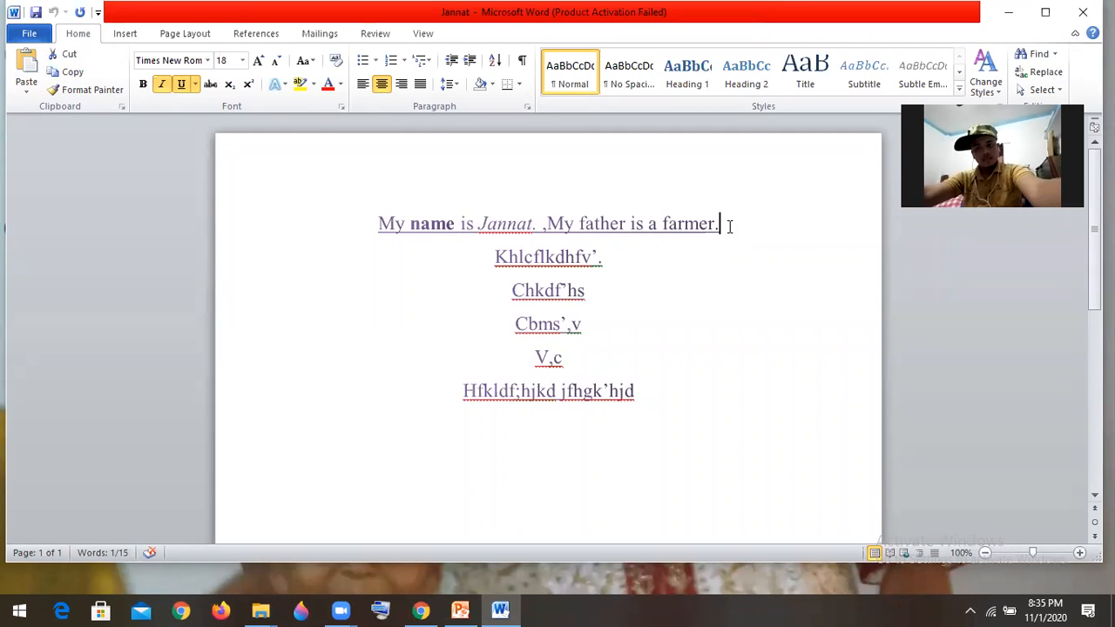
{"action": "key", "text": "Return"}
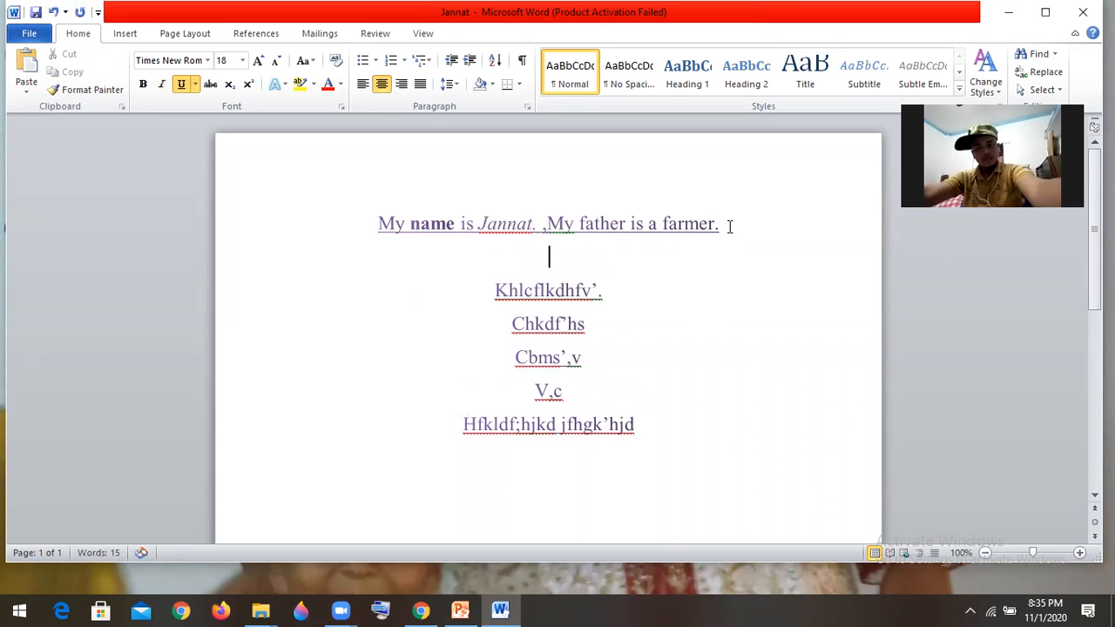
{"action": "key", "text": "ctrl+v"}
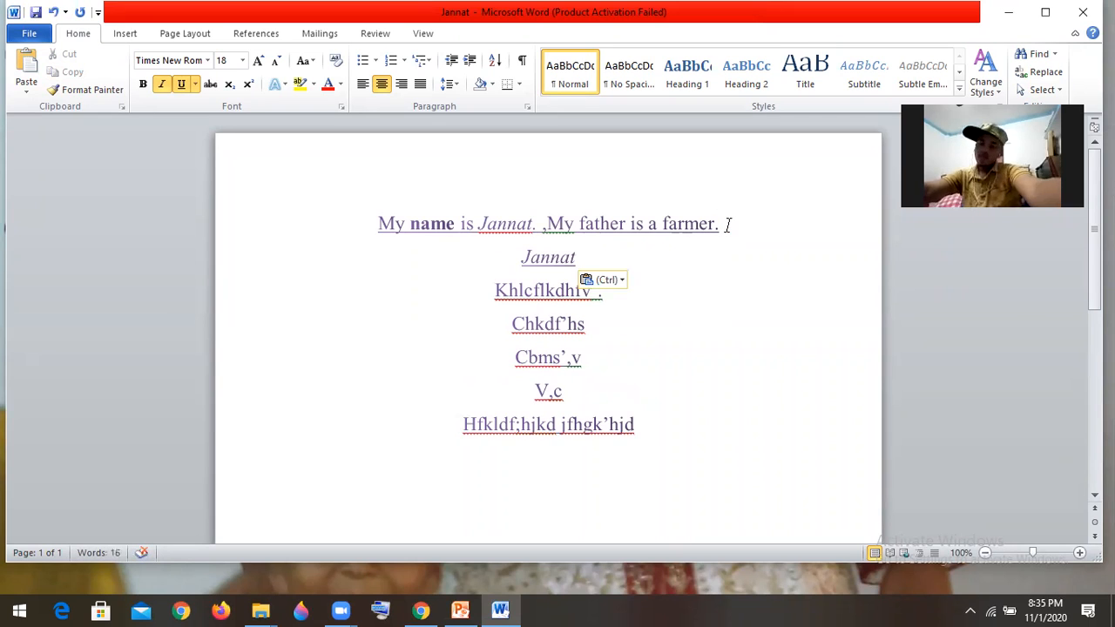
- Add another line below the pasted name and paste the copied name there seven times
{"action": "key", "text": "Return"}
{"action": "key", "text": "ctrl+v"}
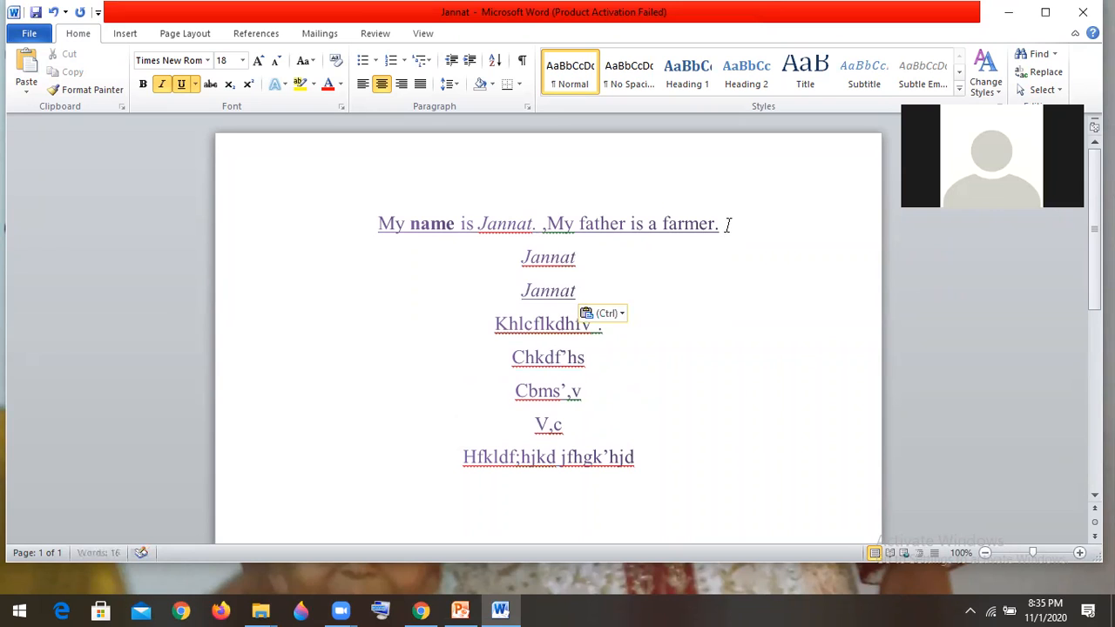
{"action": "key", "text": "ctrl+v"}
{"action": "key", "text": "ctrl+v"}
{"action": "key", "text": "ctrl+v"}
{"action": "key", "text": "ctrl+v"}
{"action": "key", "text": "ctrl+v"}
{"action": "key", "text": "ctrl+v"}
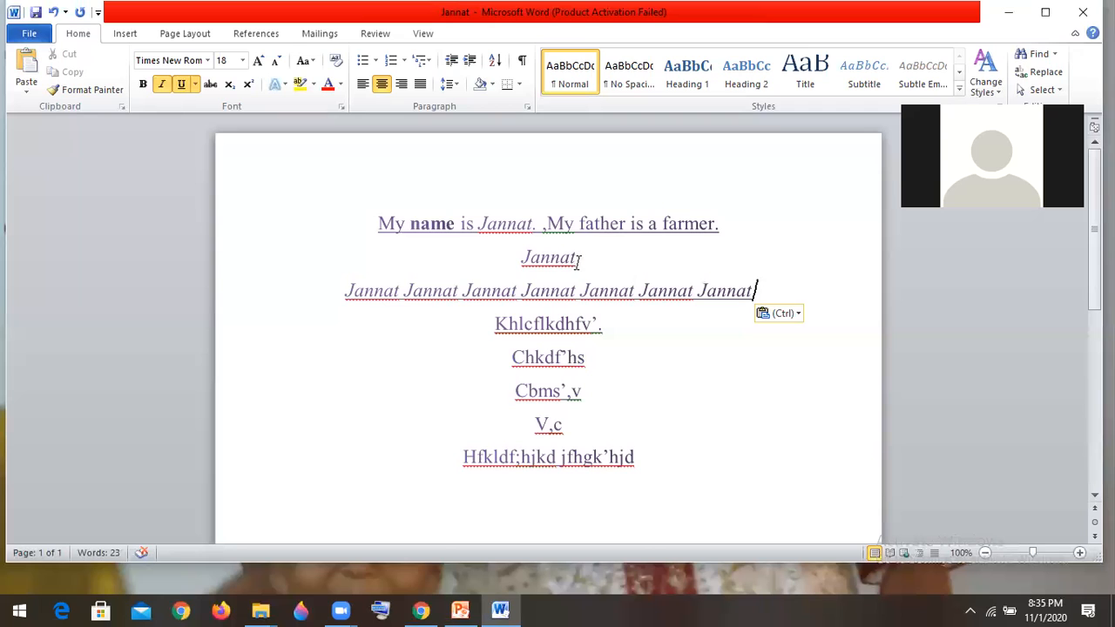
- Cut the single name on the second line and paste it after "V,c"
{"action": "left_click_drag", "start_coordinate": [578, 261], "coordinate": [523, 264]}
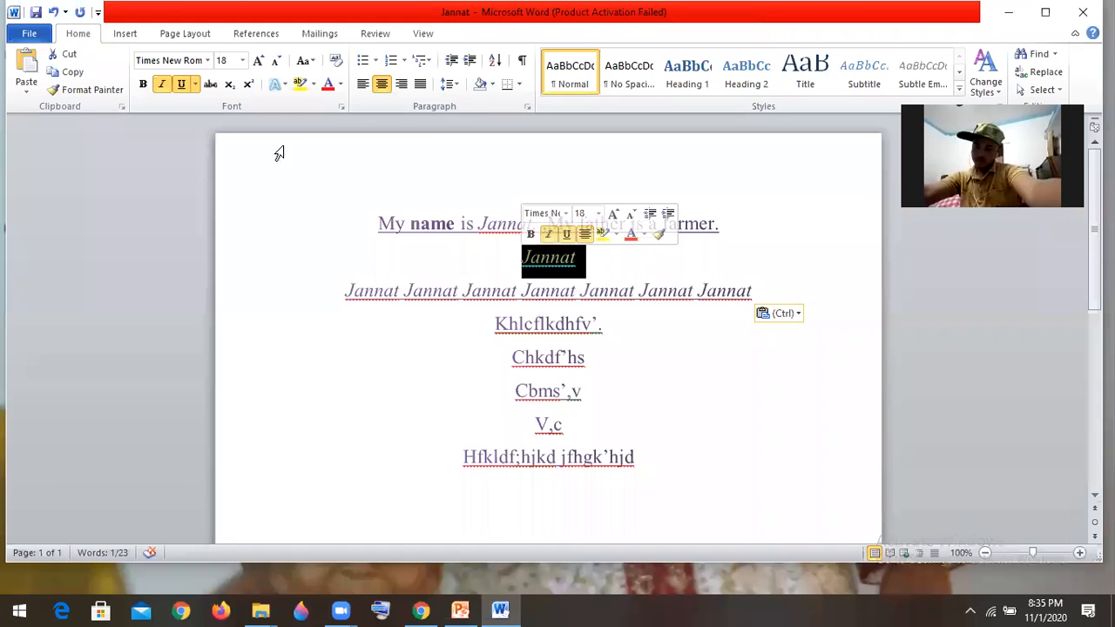
{"action": "left_click", "coordinate": [69, 55]}
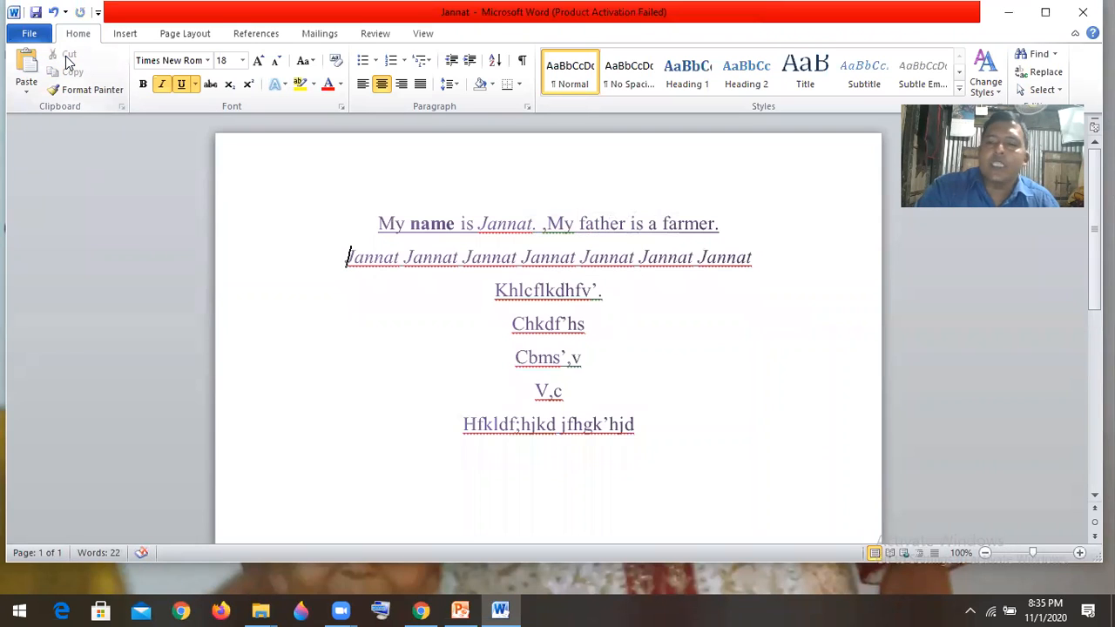
{"action": "left_click", "coordinate": [576, 390]}
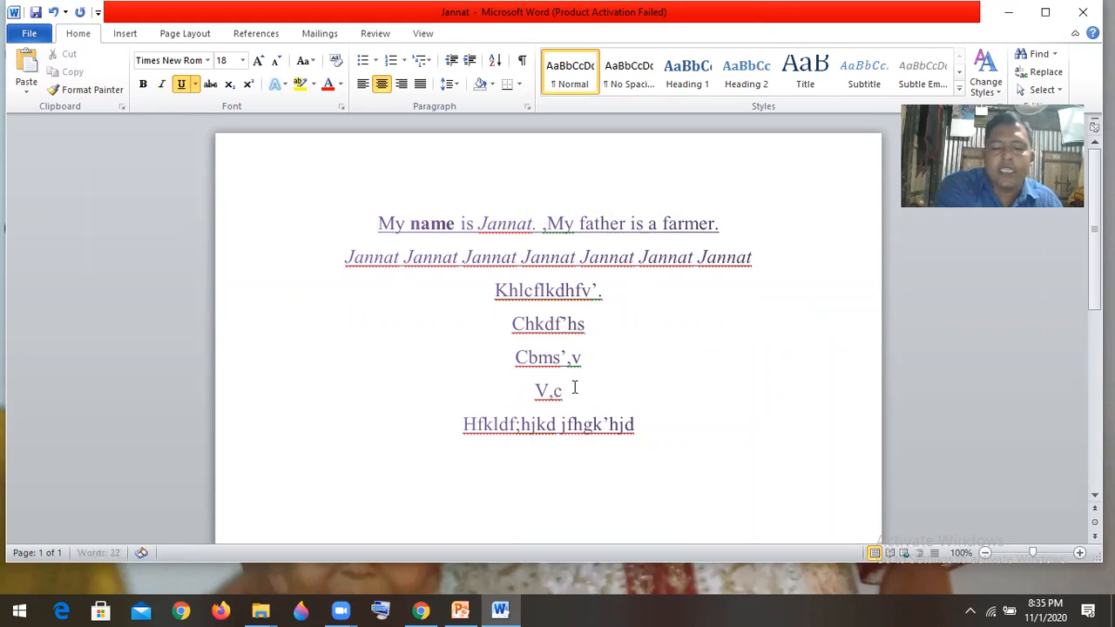
{"action": "key", "text": "ctrl+v"}
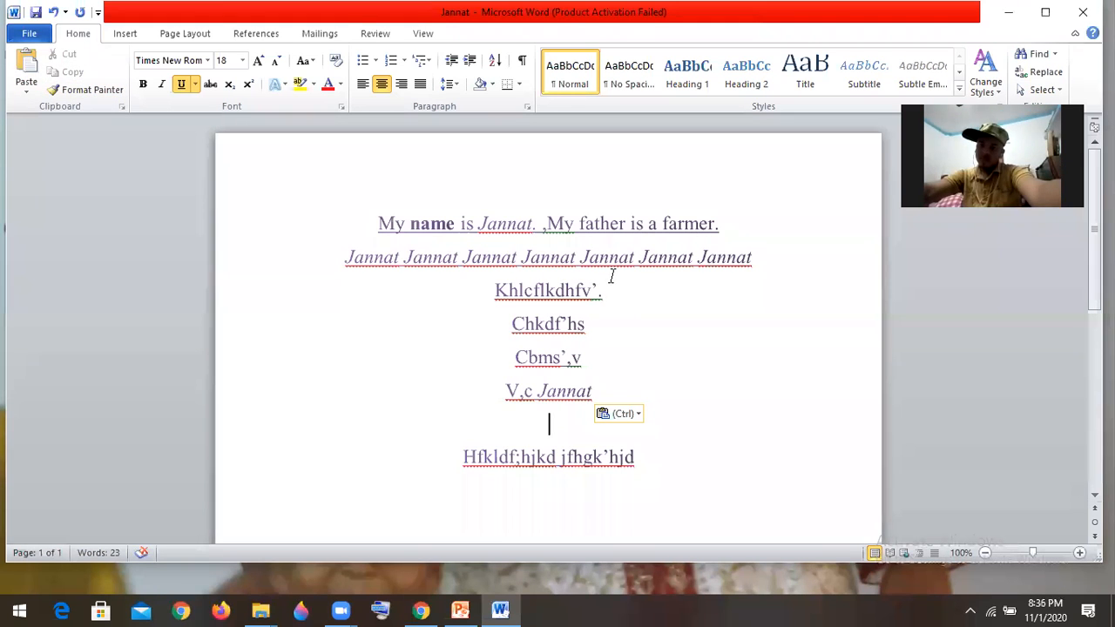
- Copy the bold word "name" from the first line and paste it after "farmer." at that line's end
{"action": "left_click_drag", "start_coordinate": [455, 224], "coordinate": [422, 225]}
{"action": "left_click", "coordinate": [451, 237]}
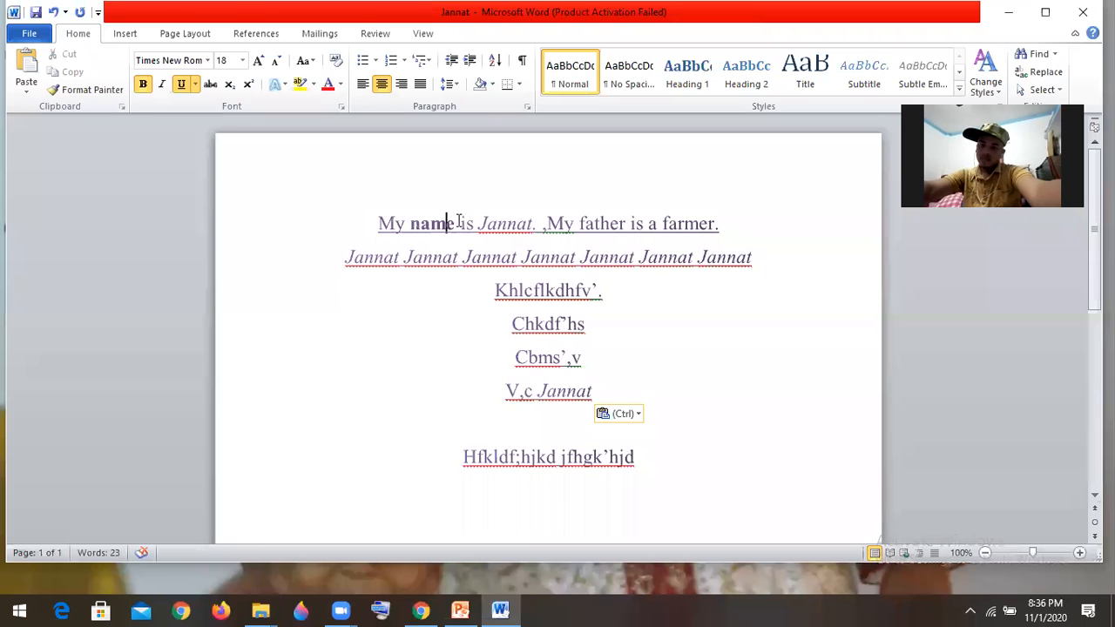
{"action": "left_click_drag", "start_coordinate": [455, 225], "coordinate": [412, 223]}
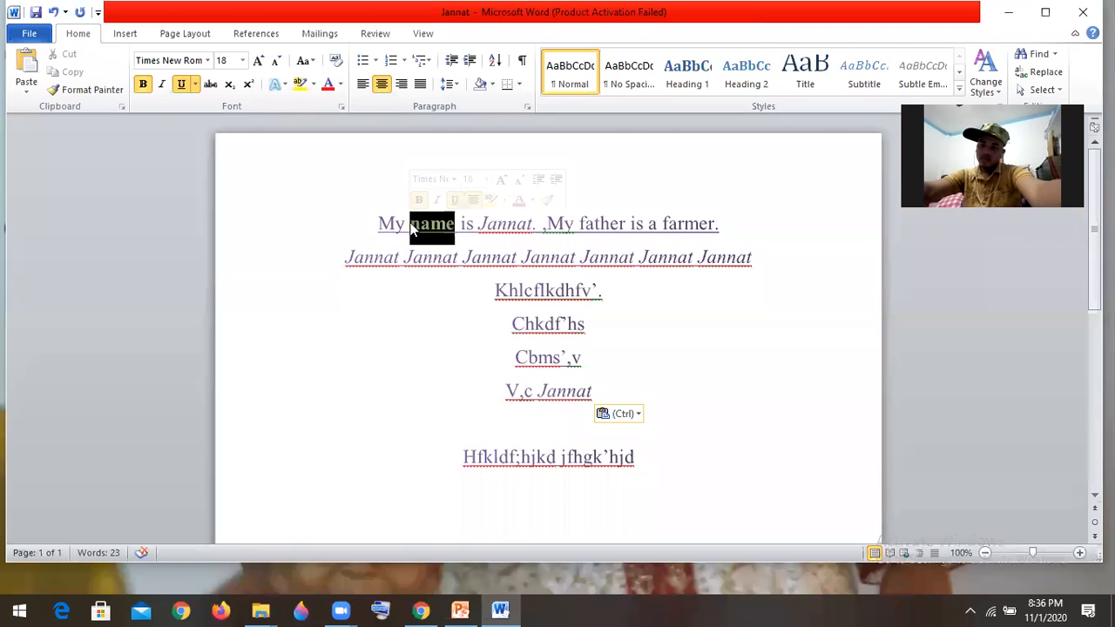
{"action": "key", "text": "ctrl+c"}
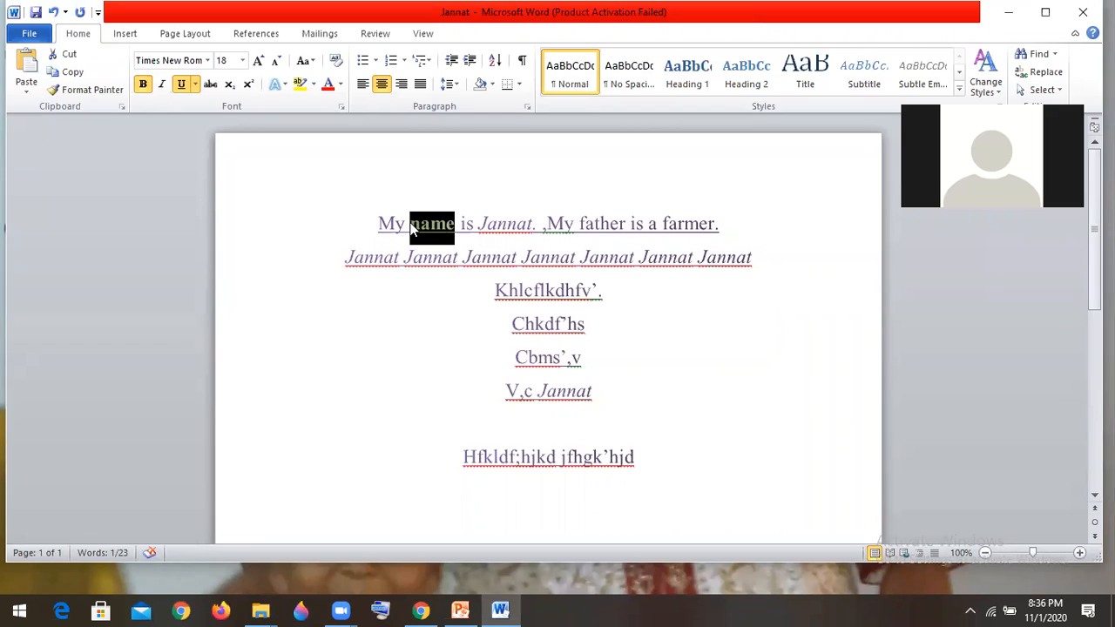
{"action": "left_click", "coordinate": [739, 228]}
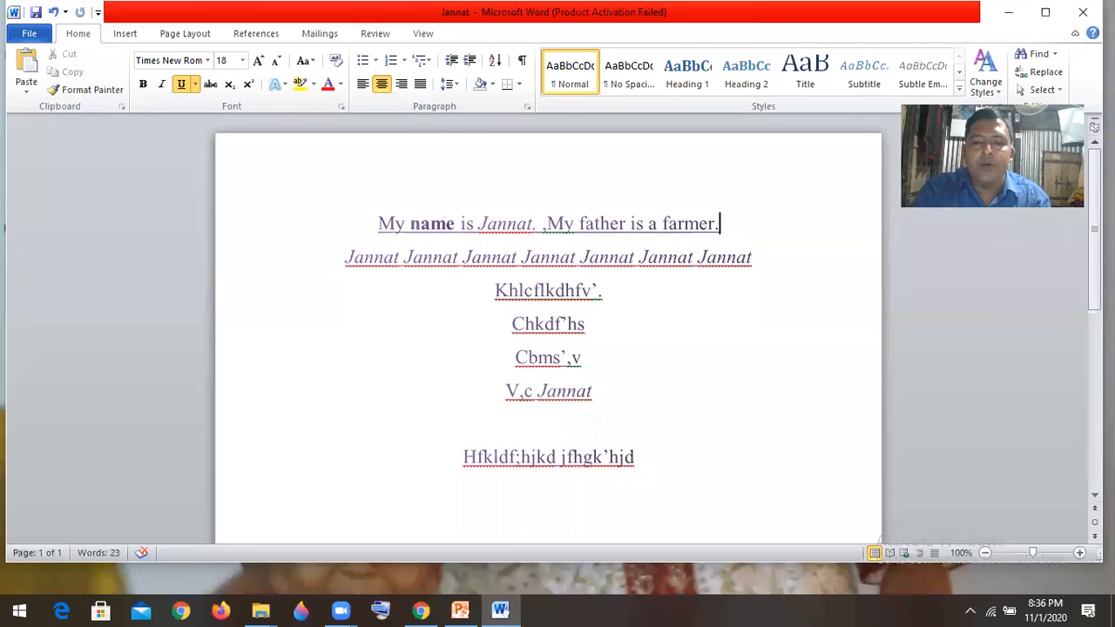
{"action": "key", "text": "ctrl+v"}
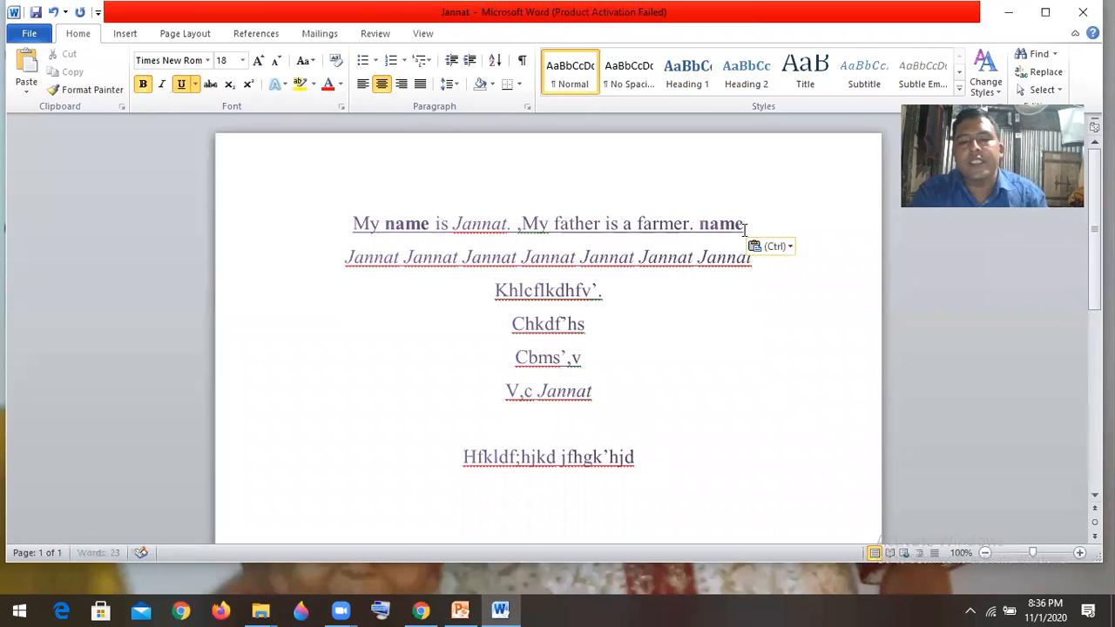
- Add two new lines below the first line and paste the copied bold word "name" directly under that line
{"action": "left_click_drag", "start_coordinate": [754, 219], "coordinate": [697, 224]}
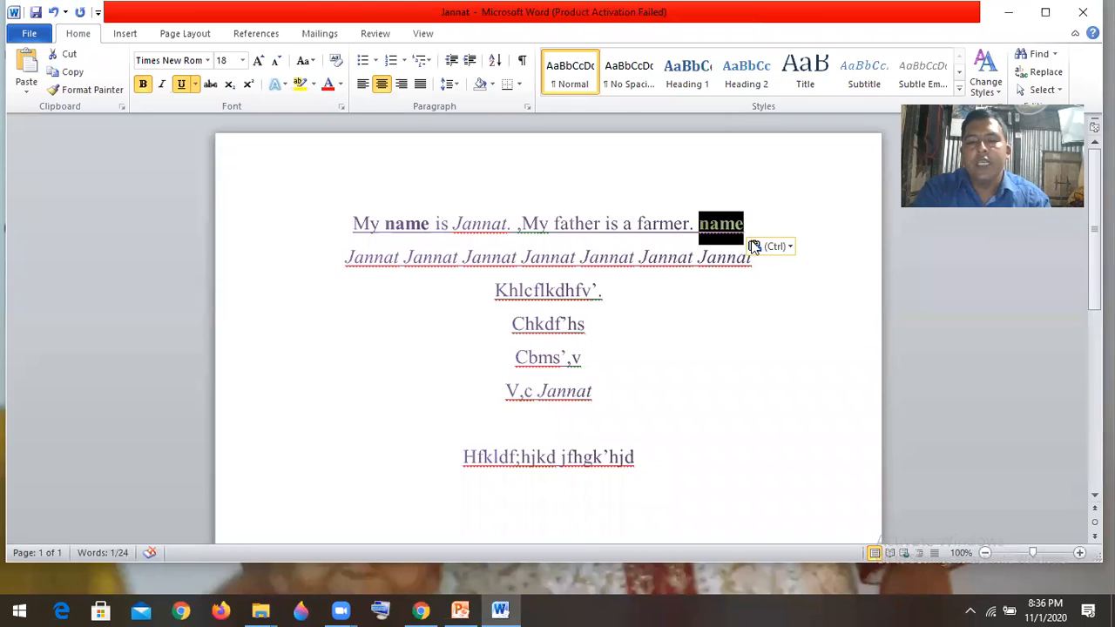
{"action": "left_click", "coordinate": [757, 223]}
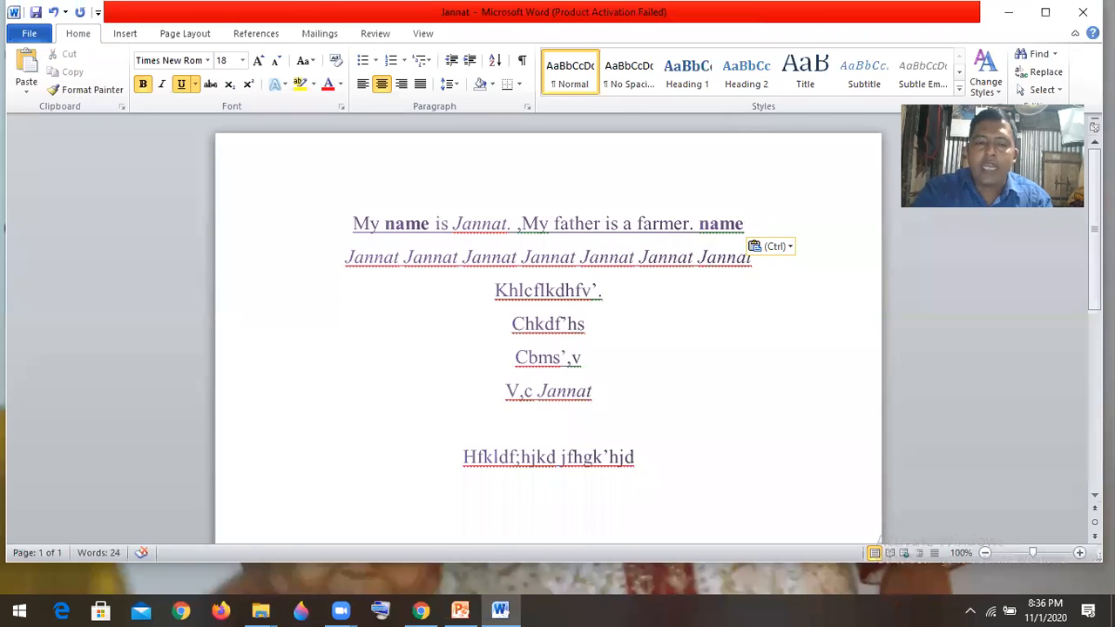
{"action": "key", "text": "Return"}
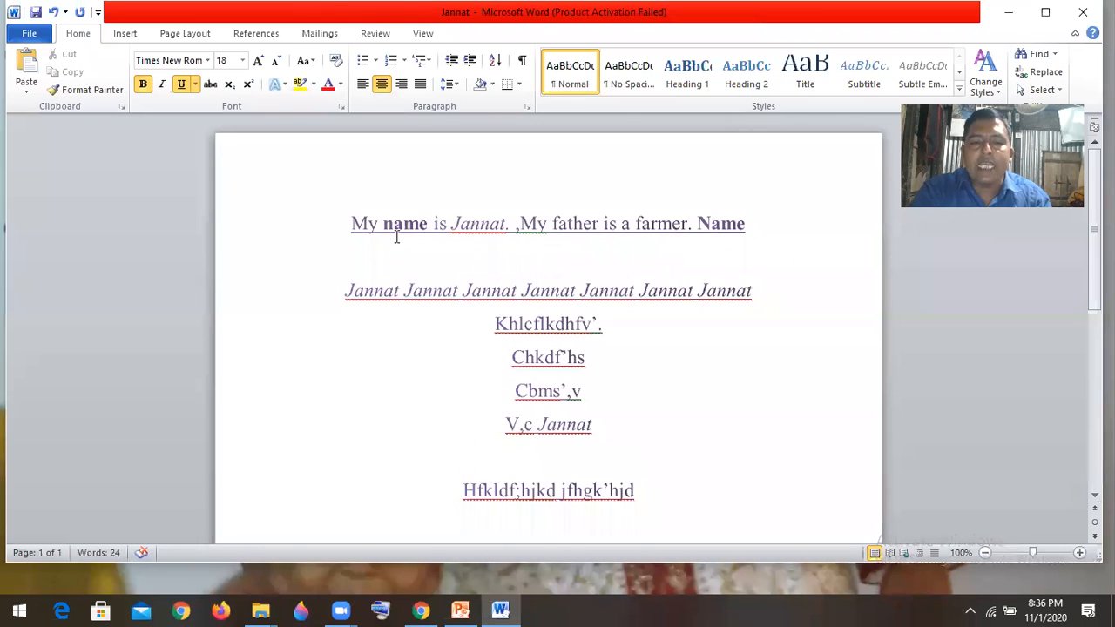
{"action": "left_click_drag", "start_coordinate": [351, 224], "coordinate": [728, 231]}
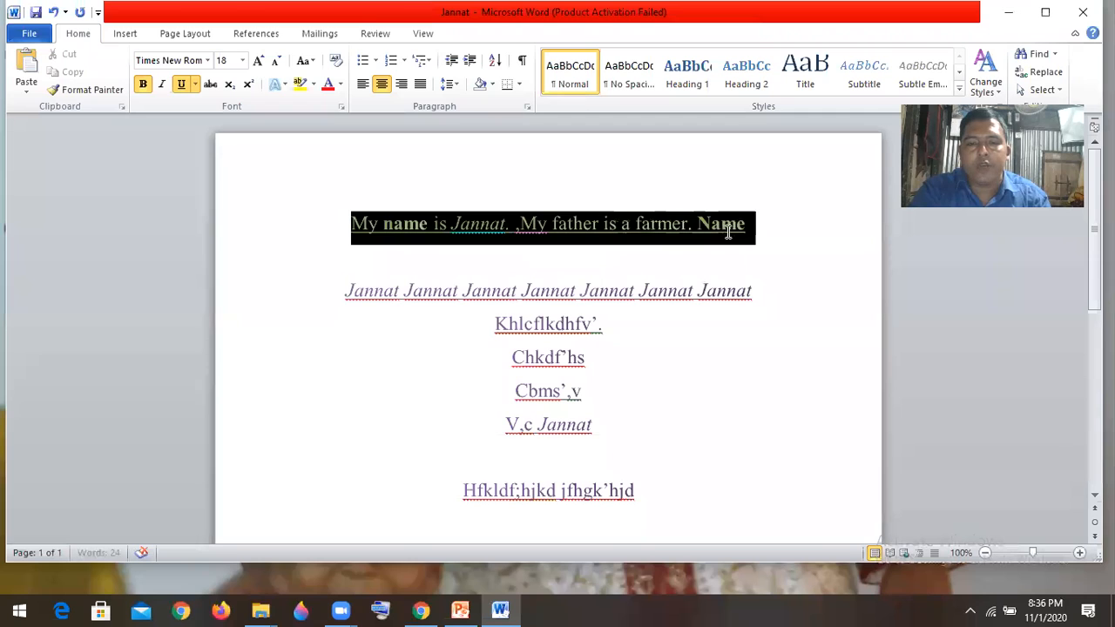
{"action": "left_click", "coordinate": [736, 224]}
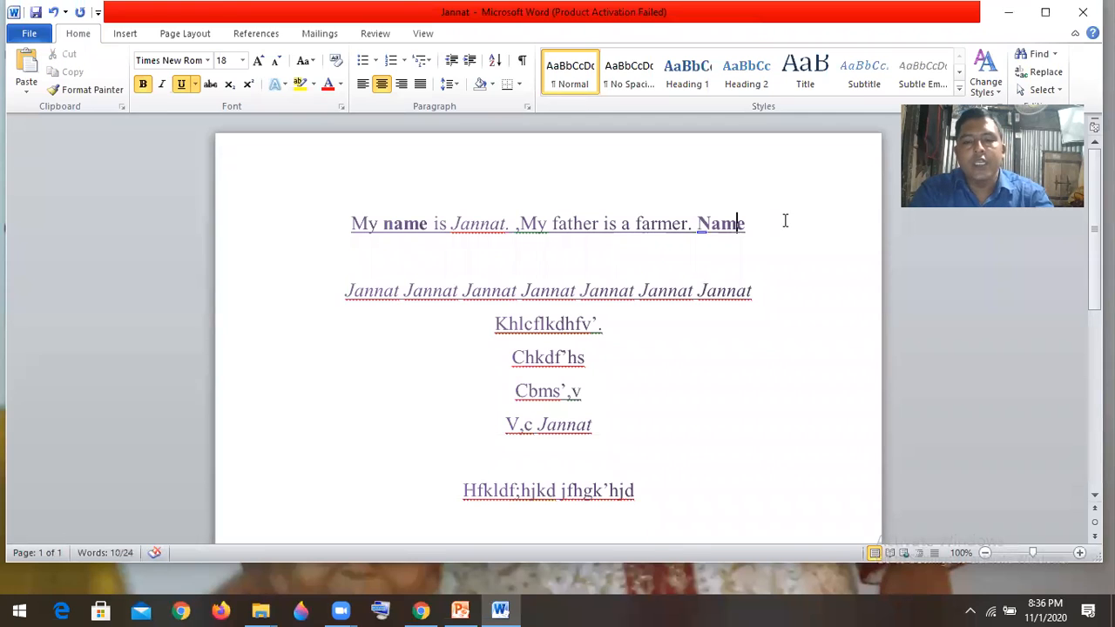
{"action": "left_click", "coordinate": [767, 224]}
{"action": "key", "text": "Return"}
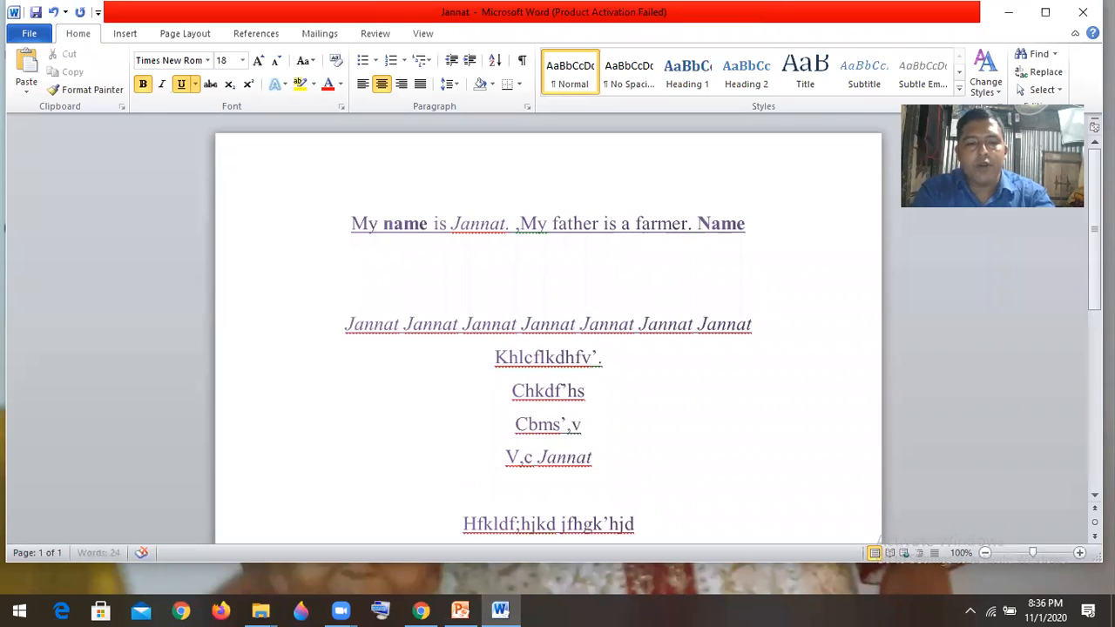
{"action": "key", "text": "ctrl+v"}
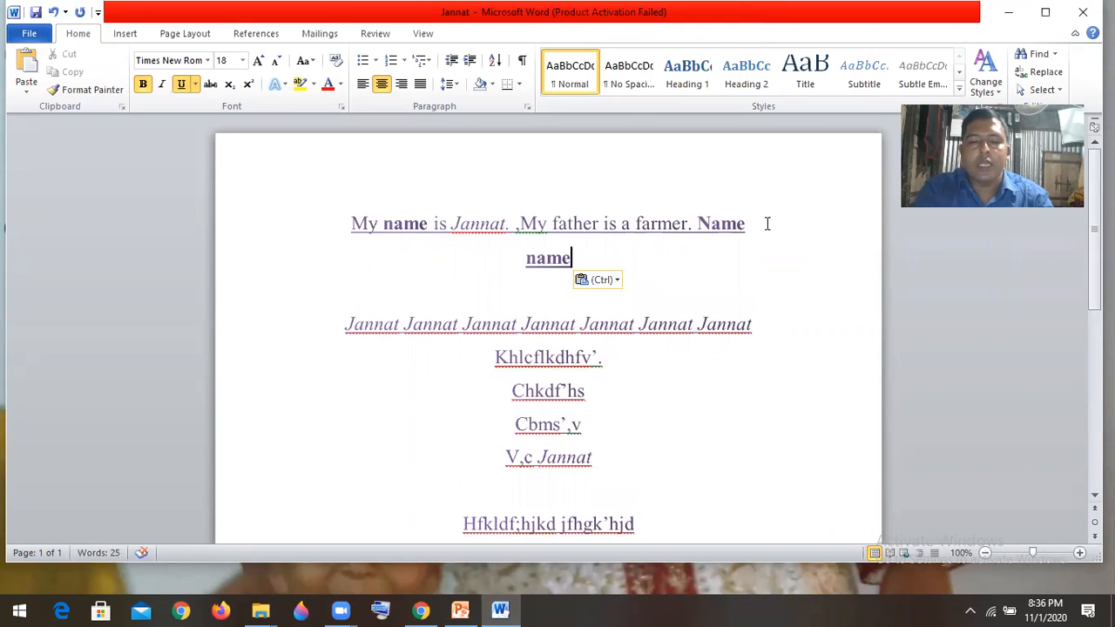
- Undo the last paste of "name", redo it, and undo it again
{"action": "key", "text": "ctrl+z"}
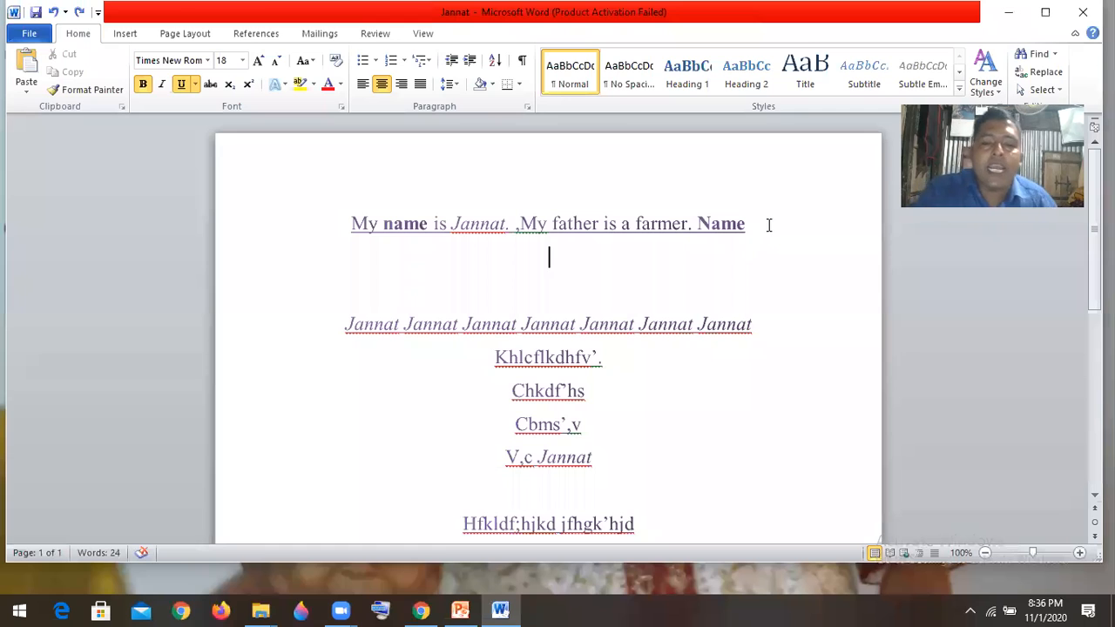
{"action": "left_click", "coordinate": [80, 12]}
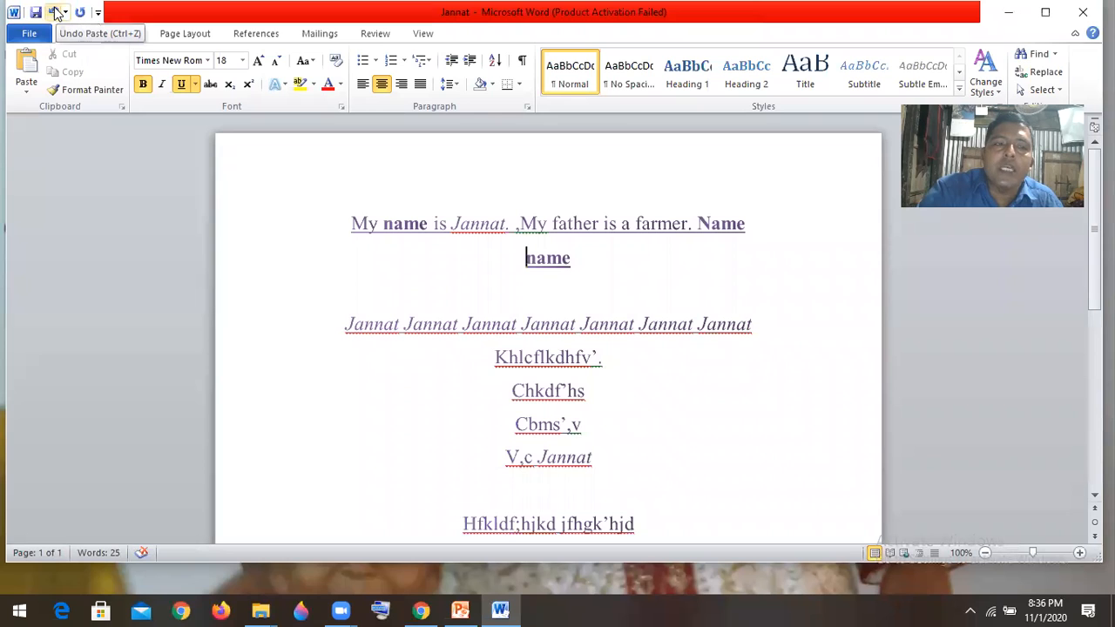
{"action": "left_click", "coordinate": [54, 13]}
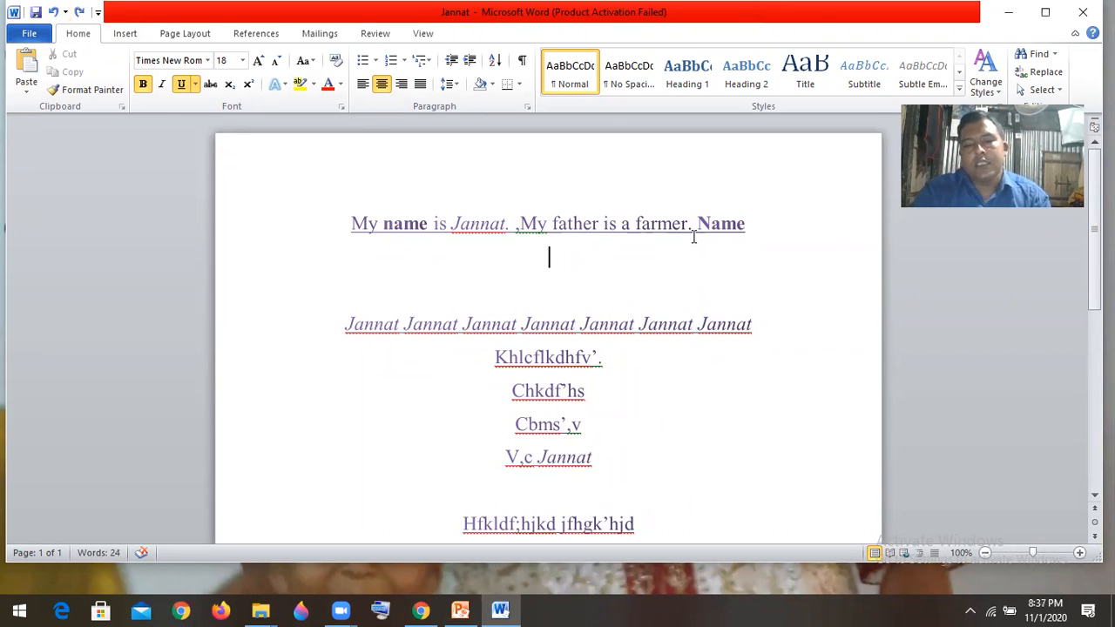
- Copy the whole first line and paste it on a new line directly below
{"action": "left_click_drag", "start_coordinate": [749, 221], "coordinate": [343, 231]}
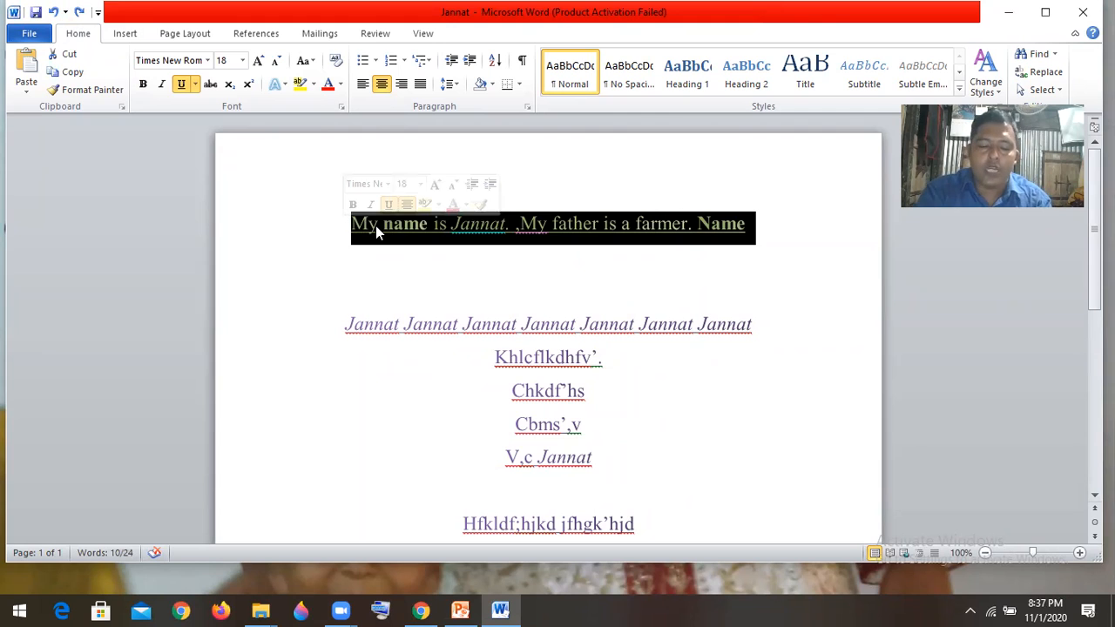
{"action": "right_click", "coordinate": [375, 226]}
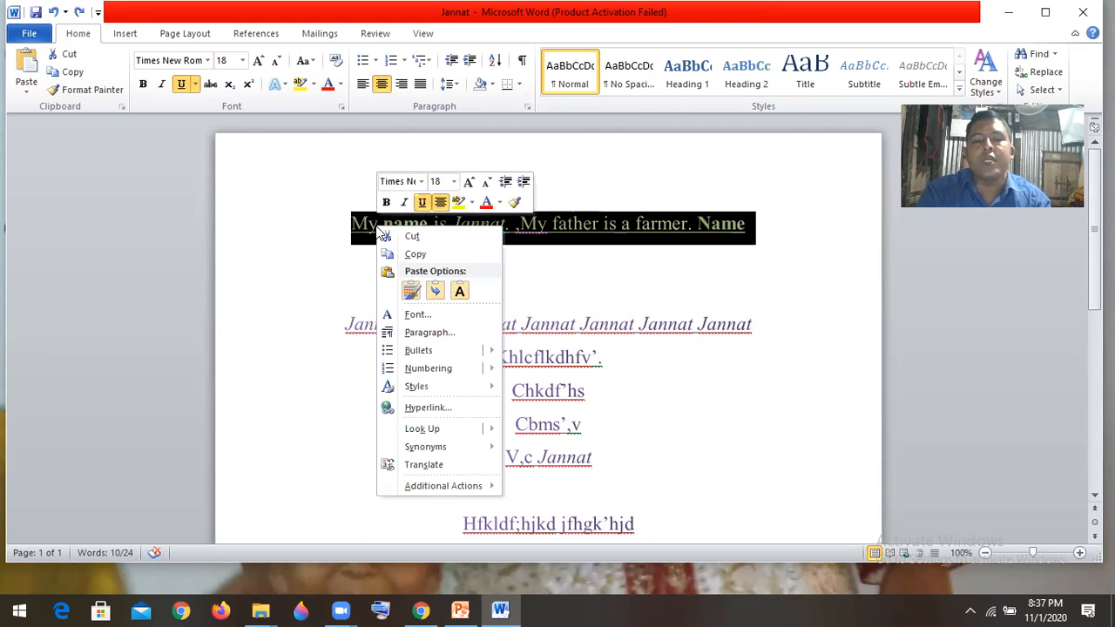
{"action": "left_click", "coordinate": [419, 256]}
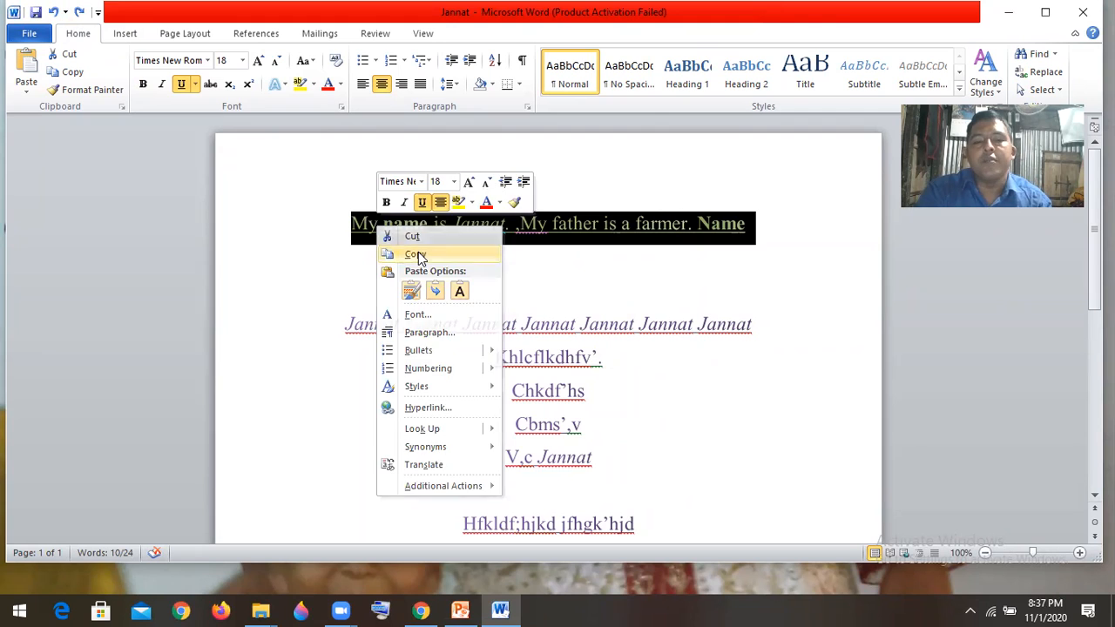
{"action": "left_click", "coordinate": [765, 233]}
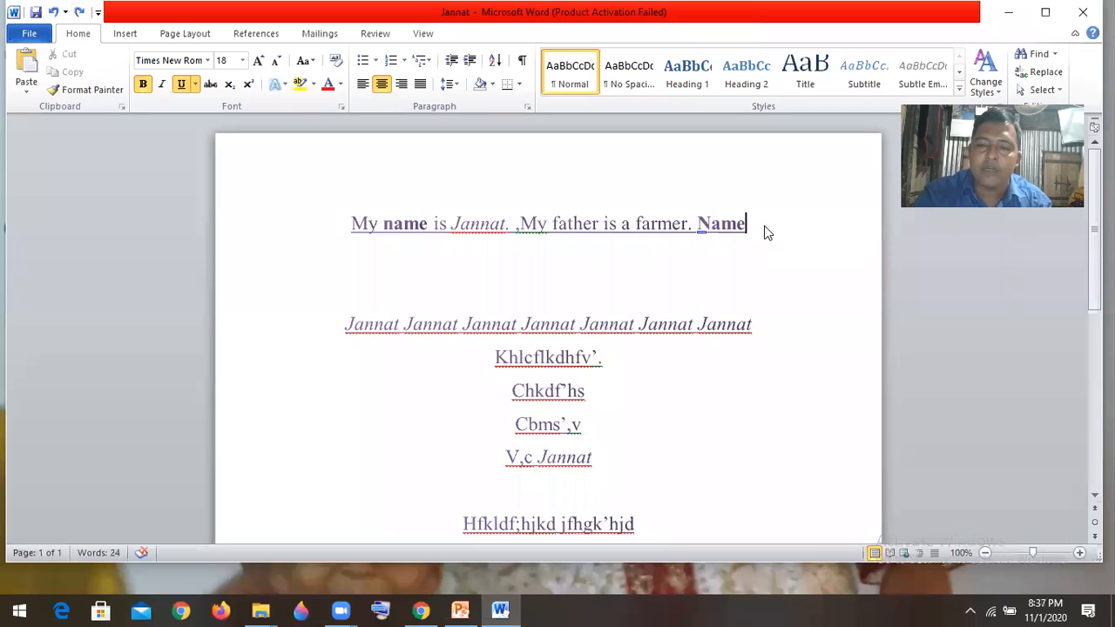
{"action": "key", "text": "Return"}
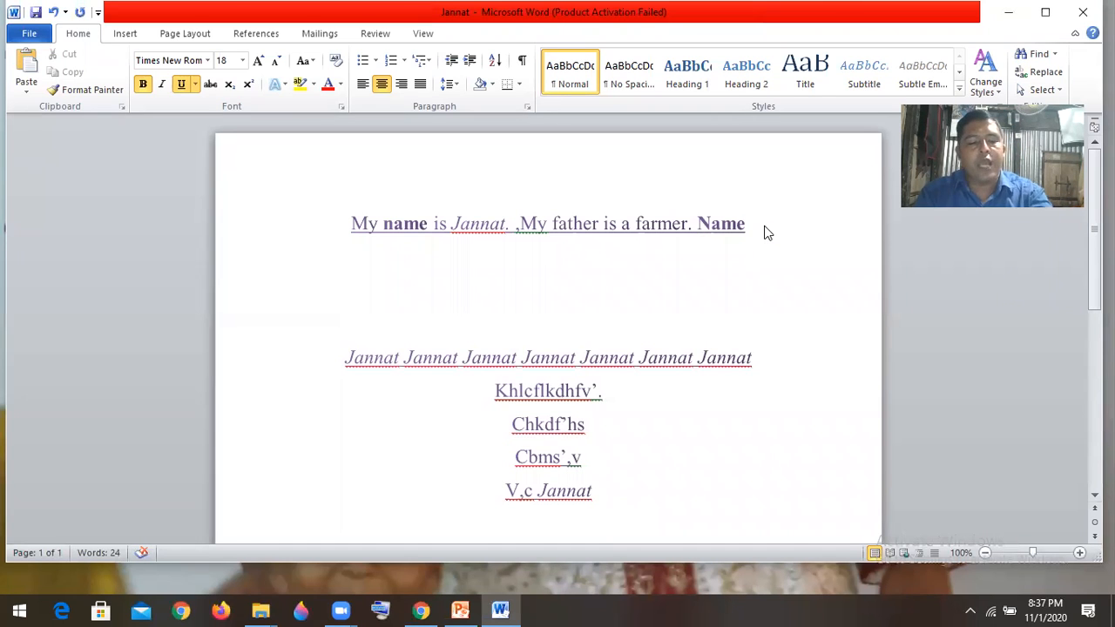
{"action": "key", "text": "ctrl+v"}
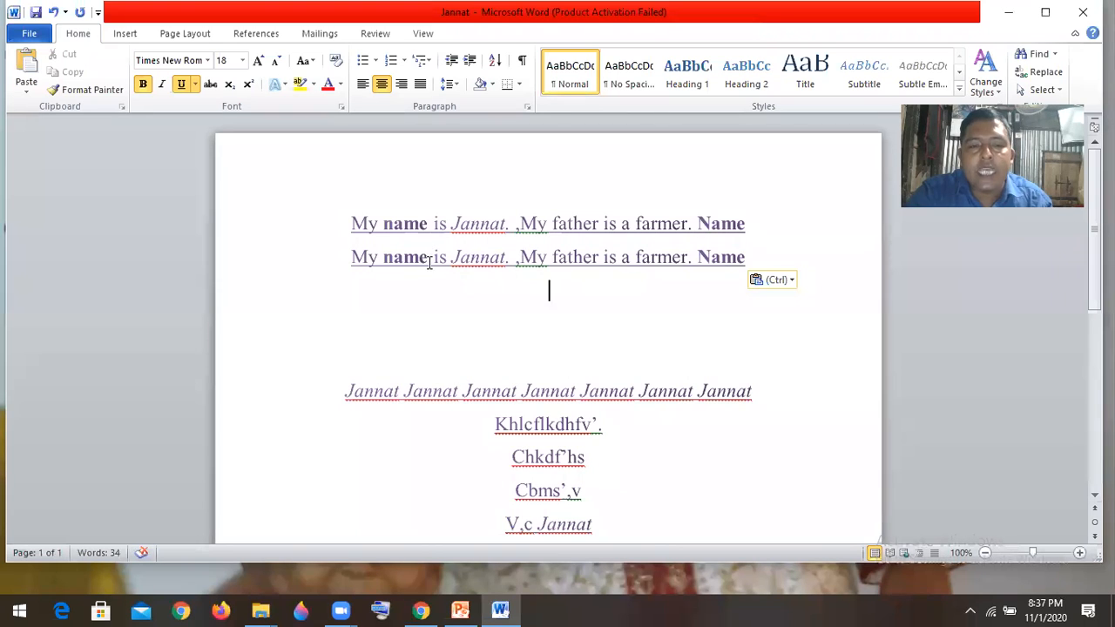
- Cut the bold "name" from the second line, paste it as text only after "My father is", and add a blank line below
{"action": "left_click_drag", "start_coordinate": [428, 254], "coordinate": [382, 255]}
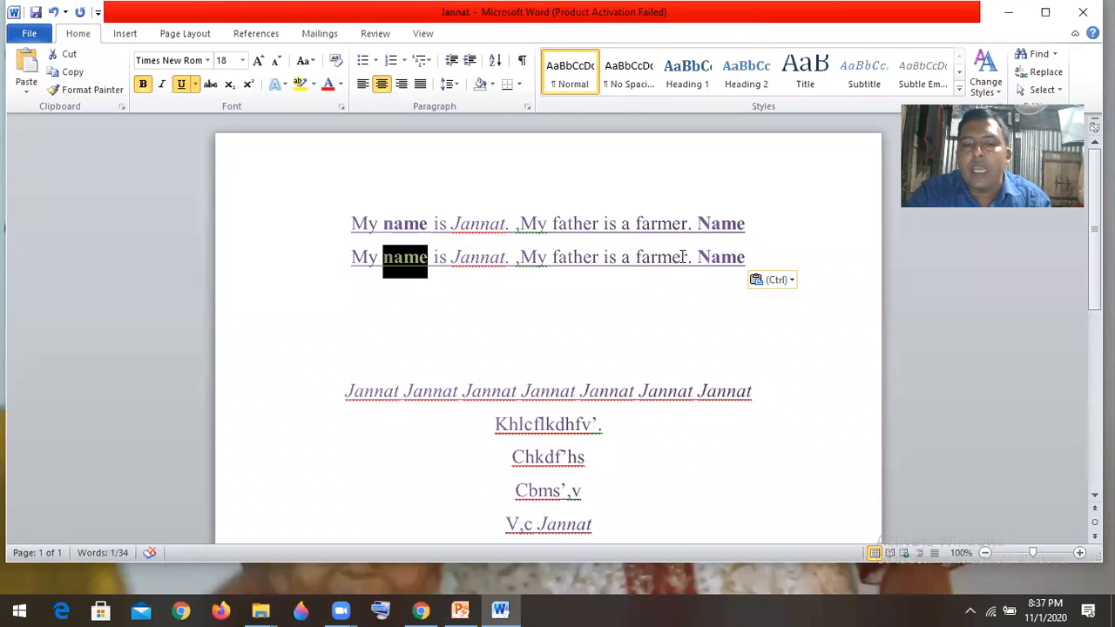
{"action": "left_click", "coordinate": [616, 263]}
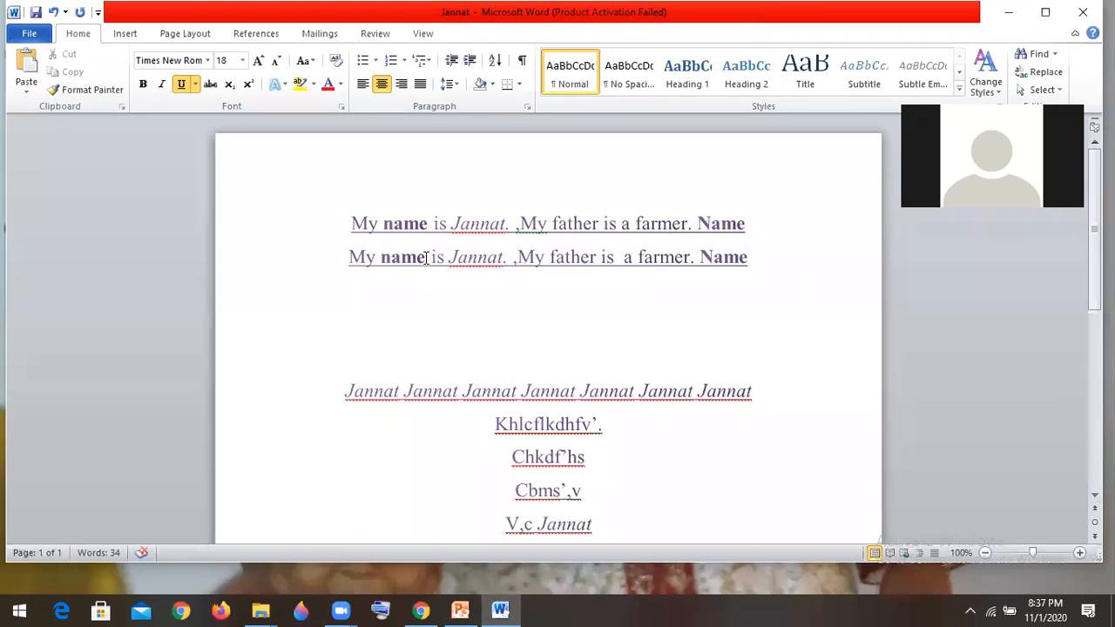
{"action": "left_click_drag", "start_coordinate": [426, 258], "coordinate": [384, 259]}
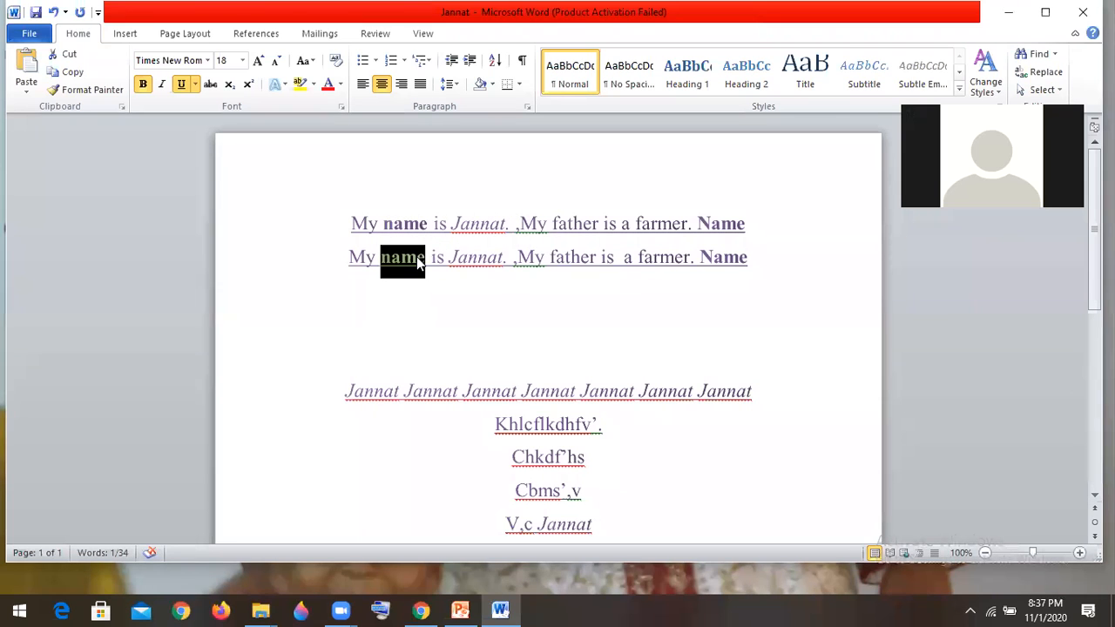
{"action": "right_click", "coordinate": [416, 256]}
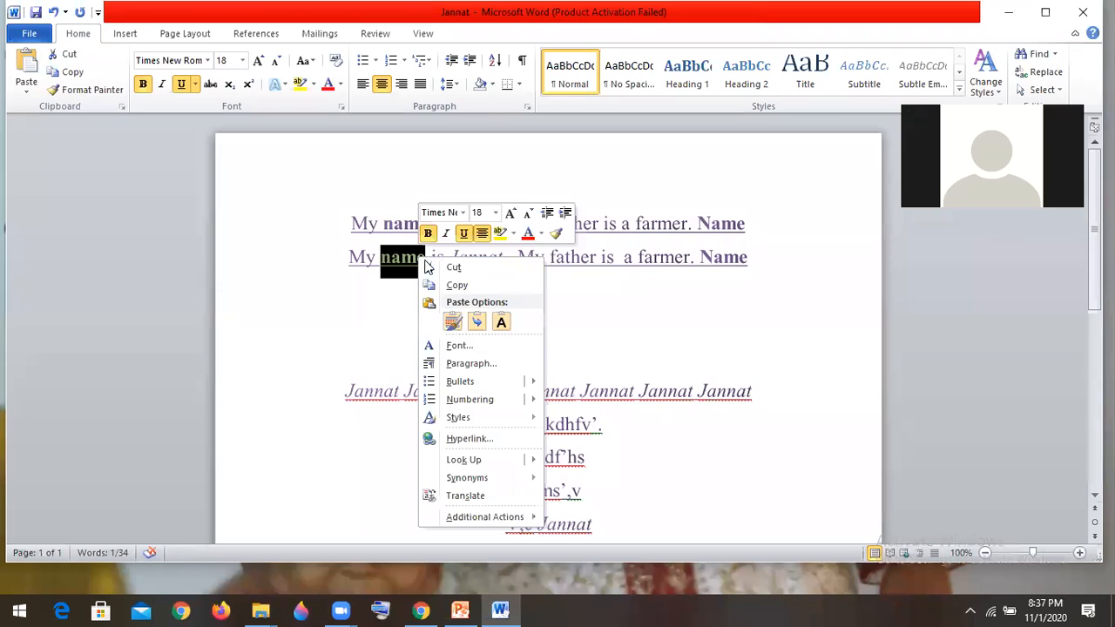
{"action": "left_click", "coordinate": [476, 269]}
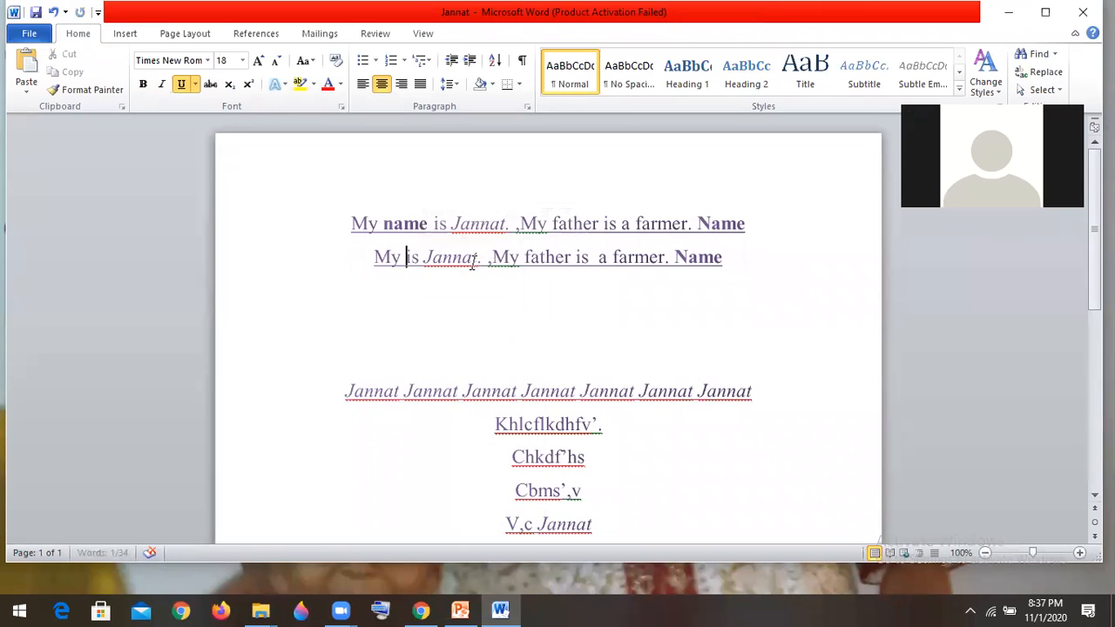
{"action": "left_click", "coordinate": [593, 259]}
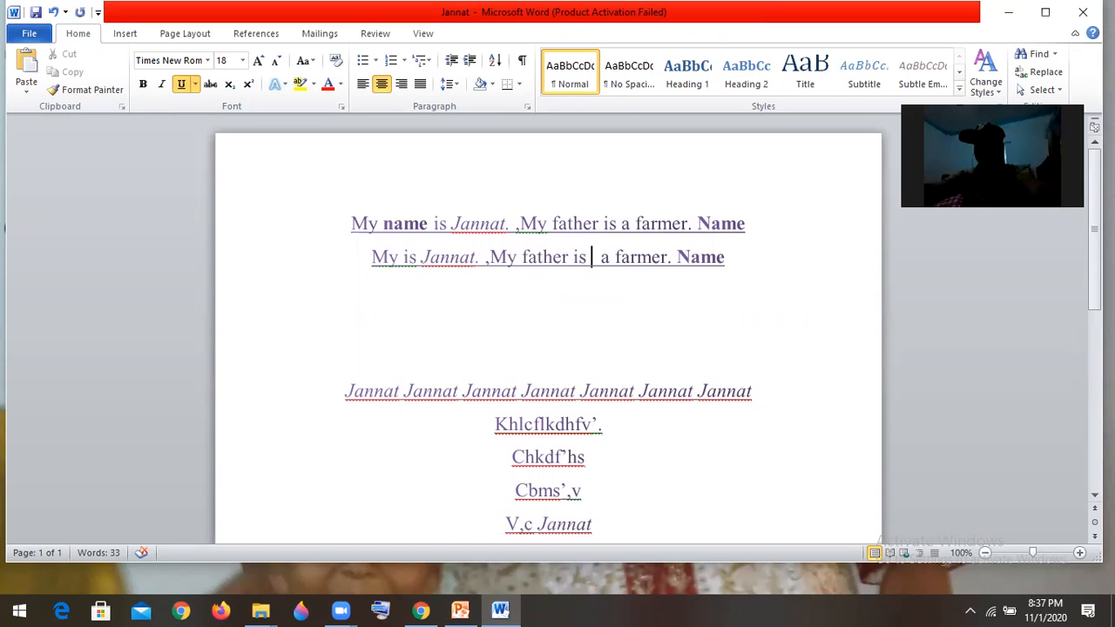
{"action": "right_click", "coordinate": [590, 263]}
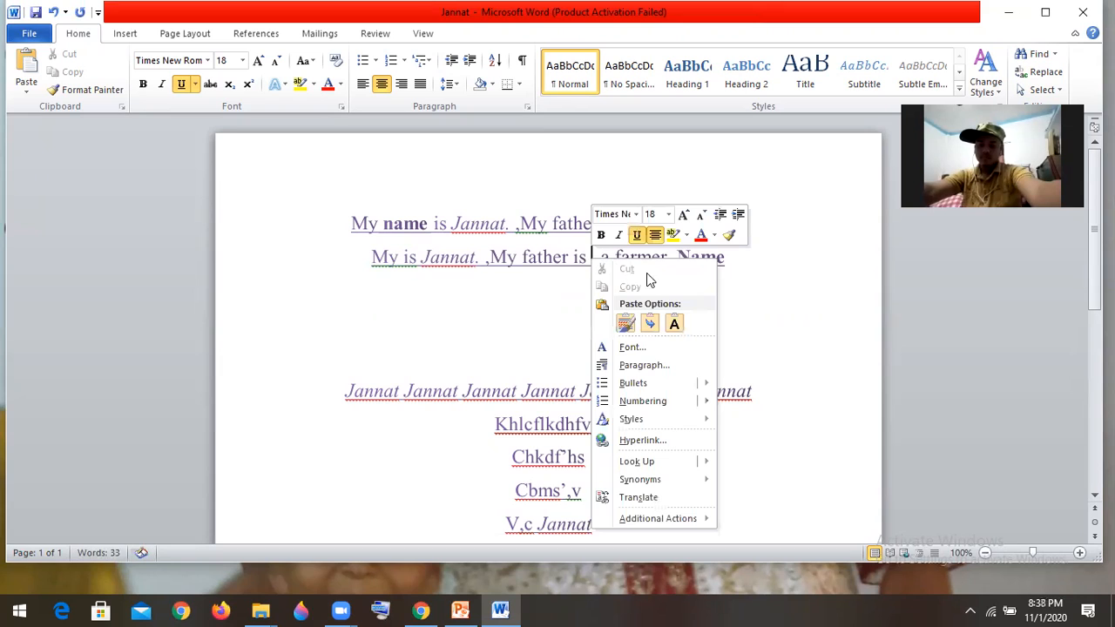
{"action": "left_click", "coordinate": [675, 324]}
{"action": "left_click", "coordinate": [675, 324]}
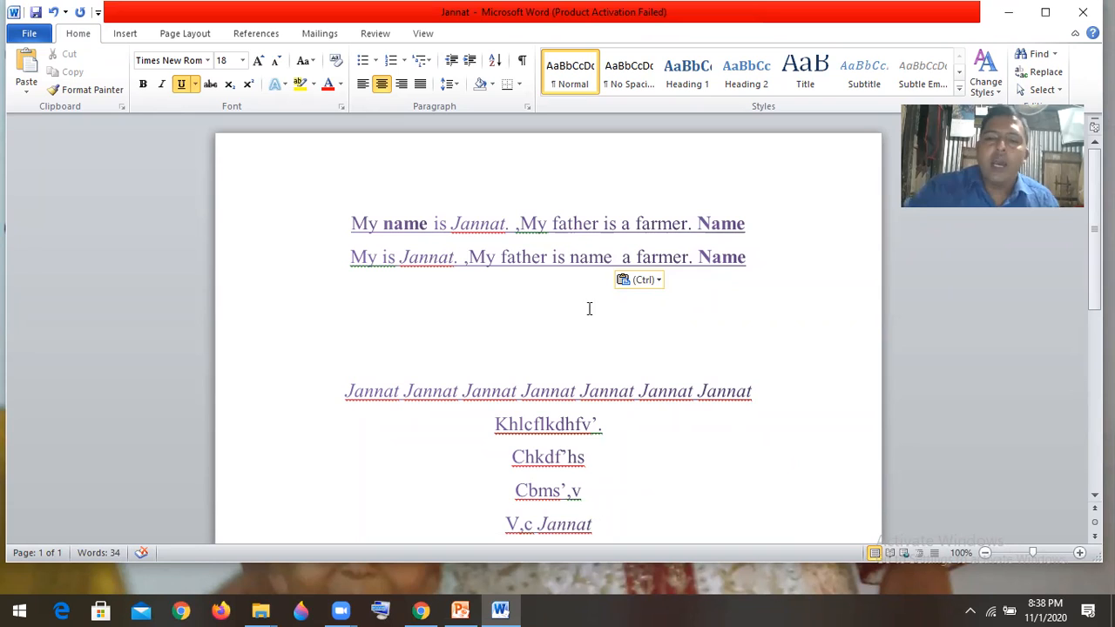
{"action": "left_click", "coordinate": [759, 259]}
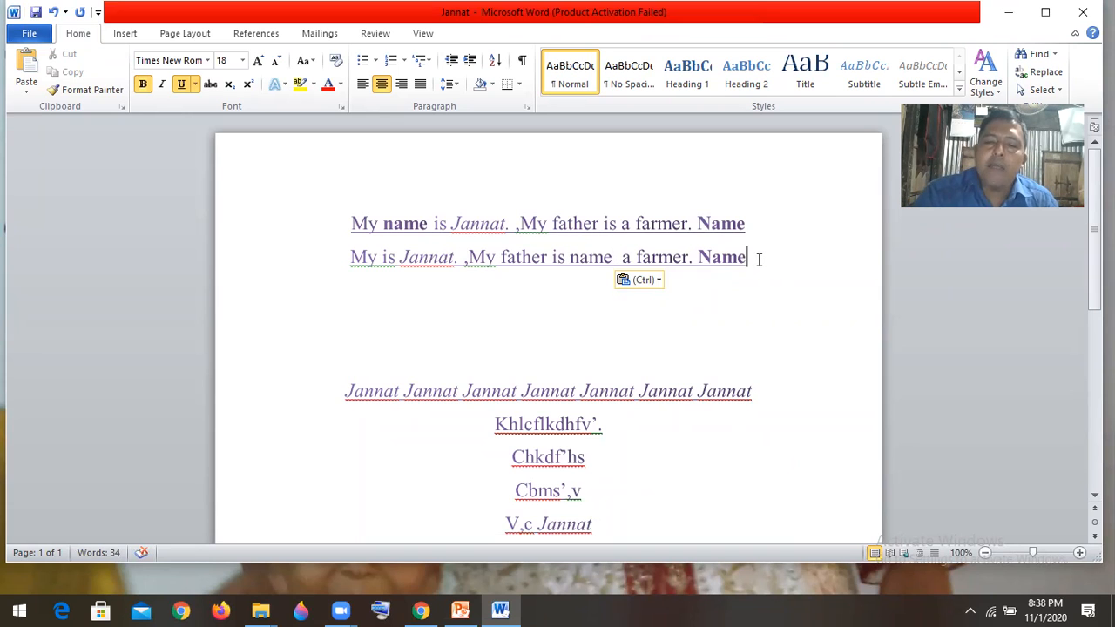
{"action": "key", "text": "Return"}
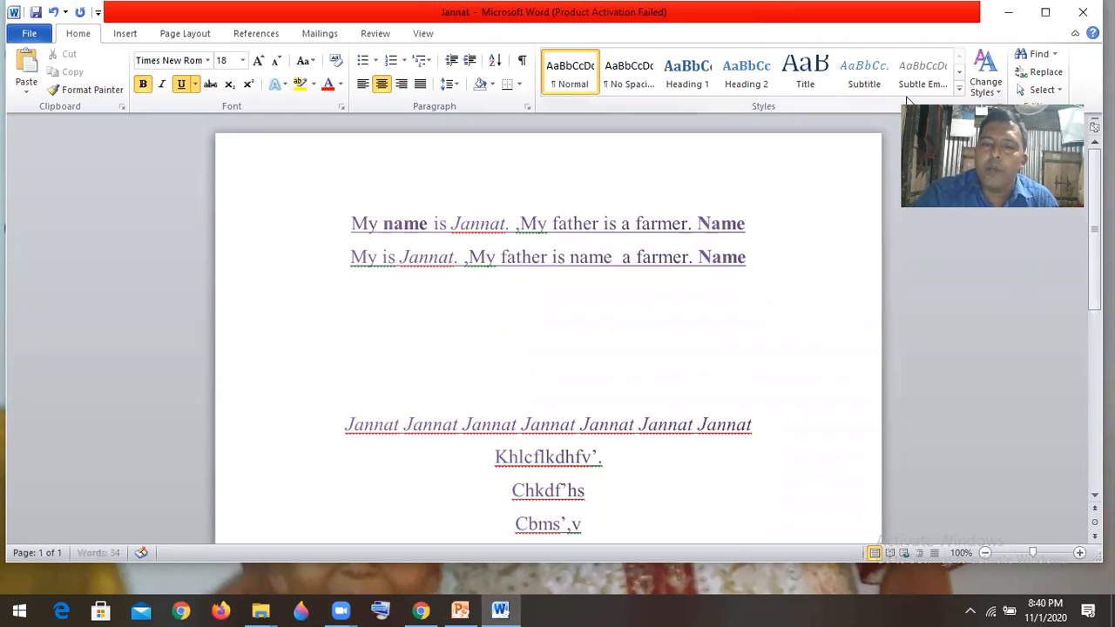
- Close the document without saving its changes and reopen it from the desktop, dismissing the activation wizard
{"action": "left_click", "coordinate": [1080, 16]}
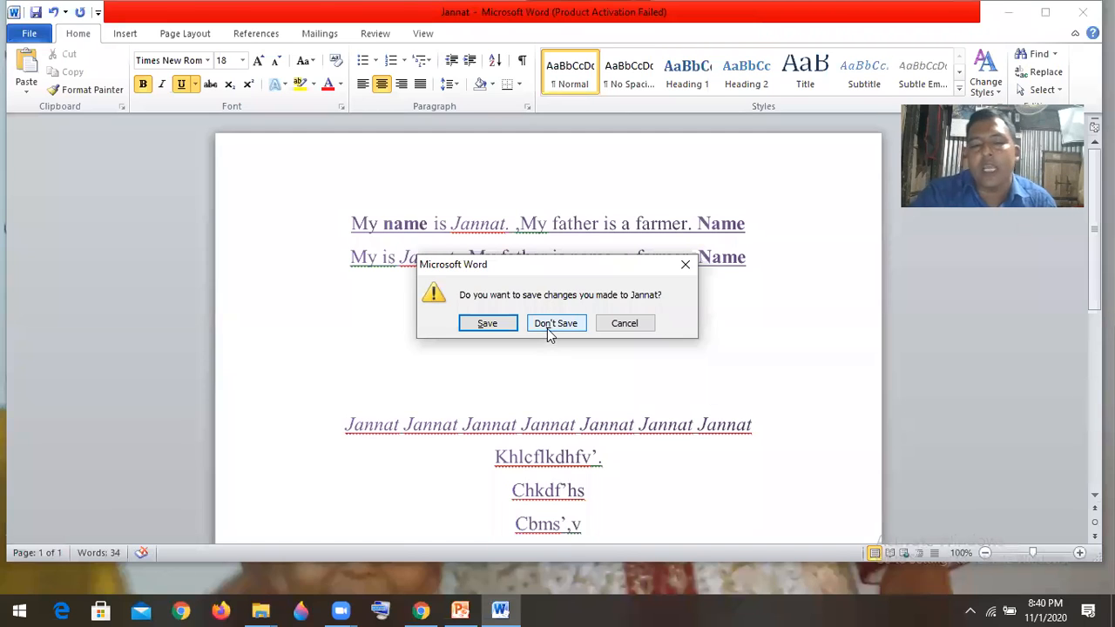
{"action": "left_click", "coordinate": [629, 326]}
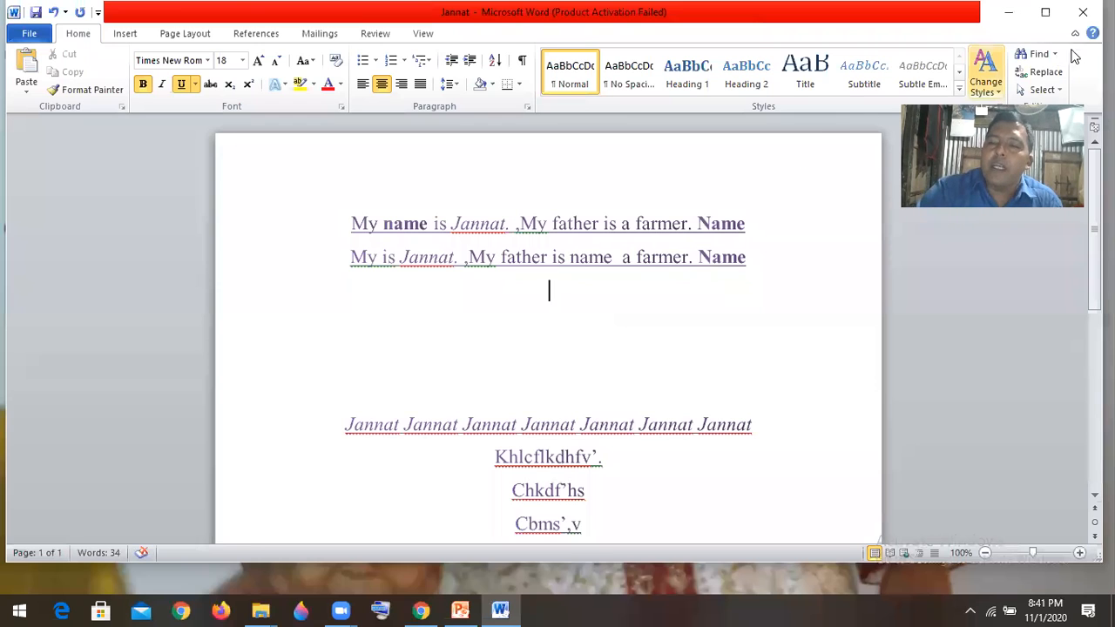
{"action": "left_click", "coordinate": [1082, 13]}
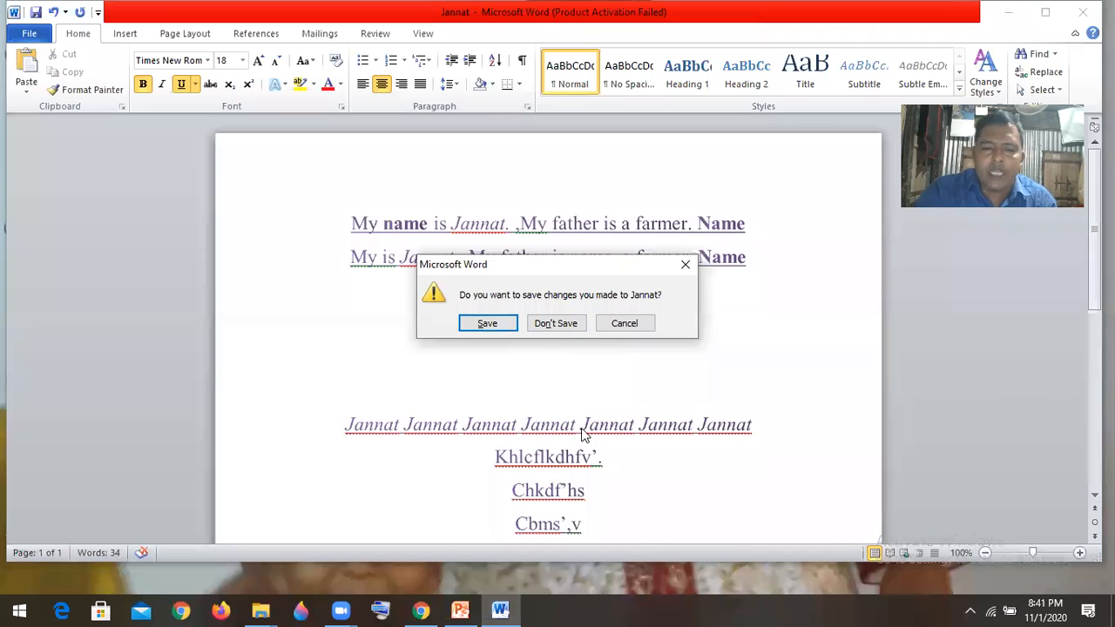
{"action": "left_click", "coordinate": [563, 326]}
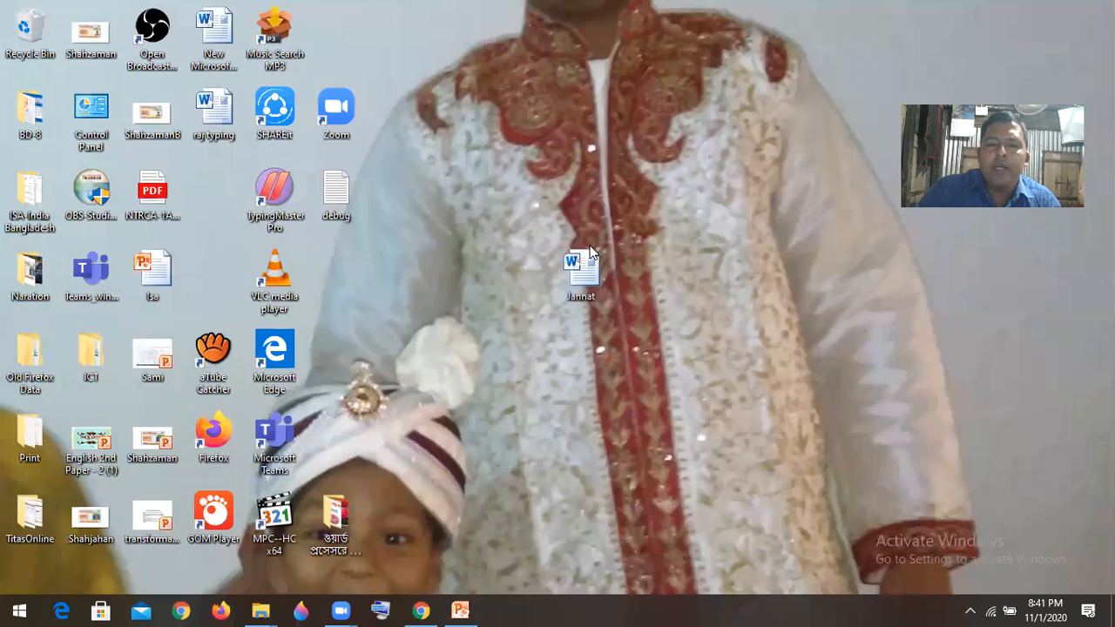
{"action": "double_click", "coordinate": [583, 261]}
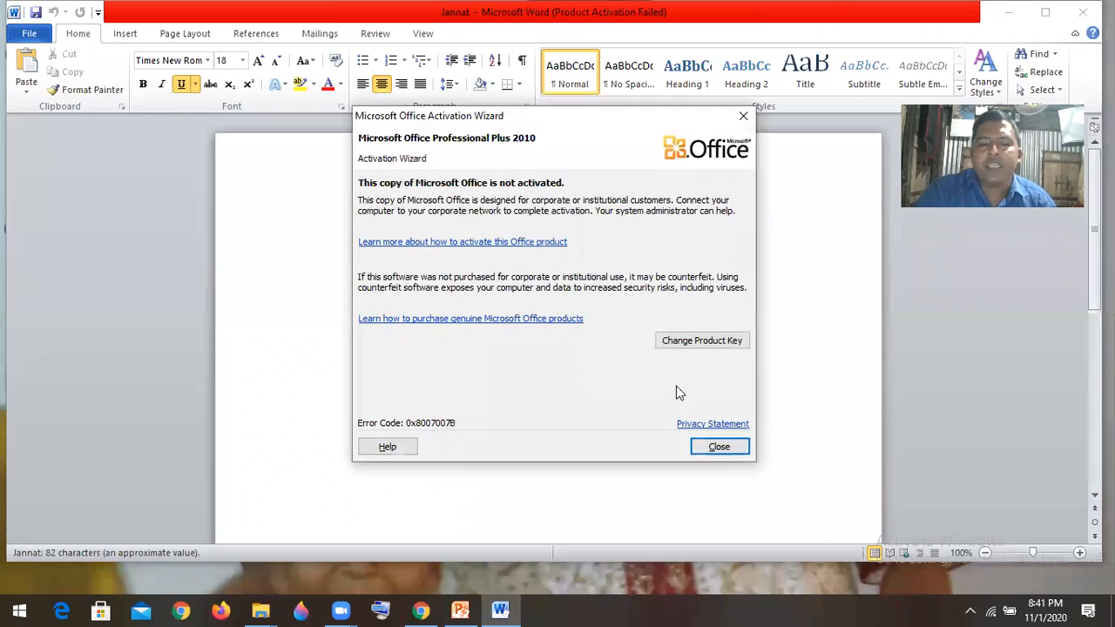
{"action": "left_click", "coordinate": [719, 446]}
- Add "/.m m?" after "V,c" and close the document with the changes saved
{"action": "left_click", "coordinate": [594, 351]}
{"action": "type", "text": "/.m m?"}
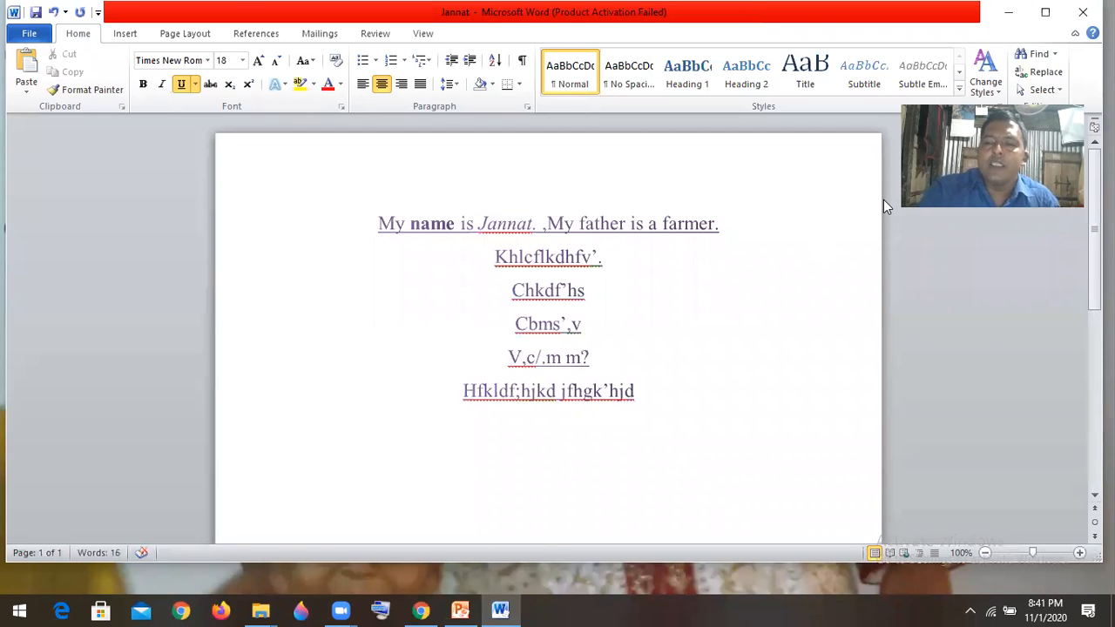
{"action": "left_click", "coordinate": [1083, 13]}
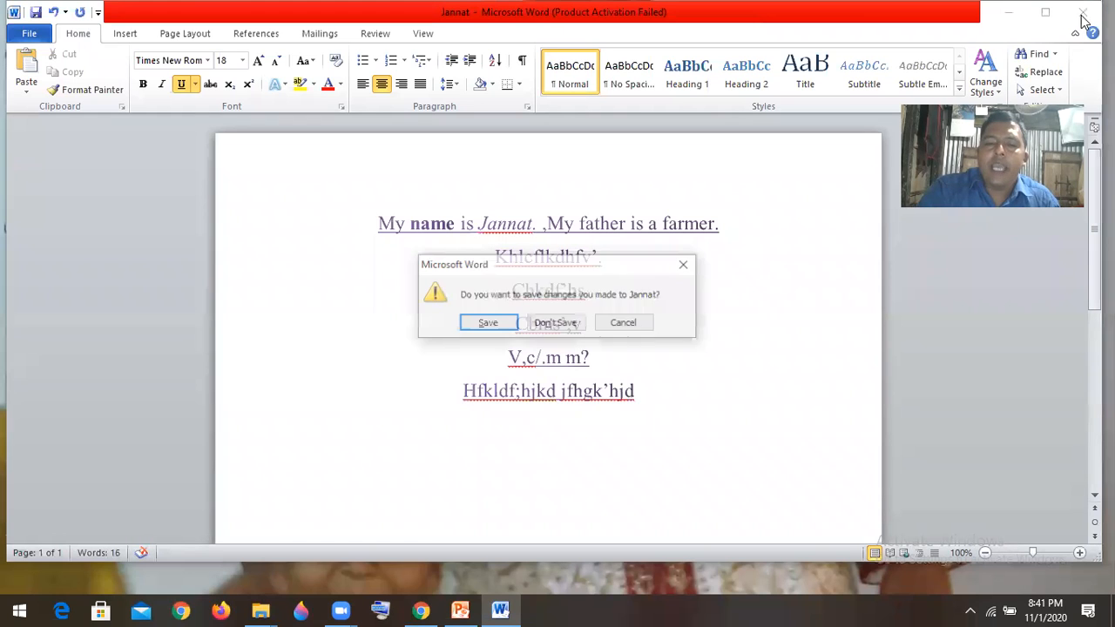
{"action": "left_click", "coordinate": [508, 324]}
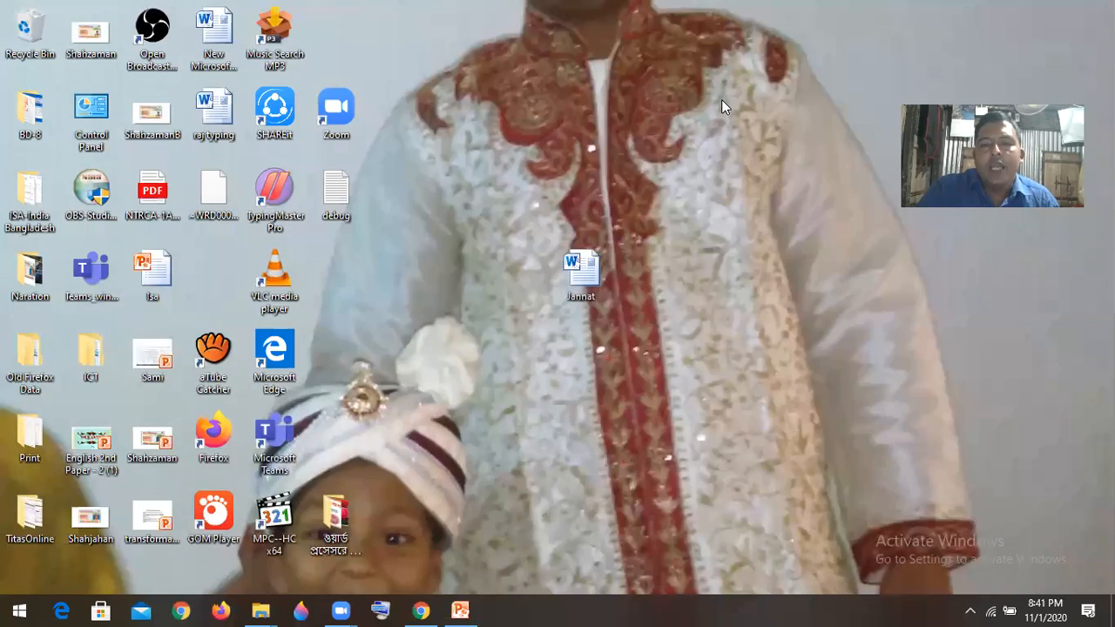